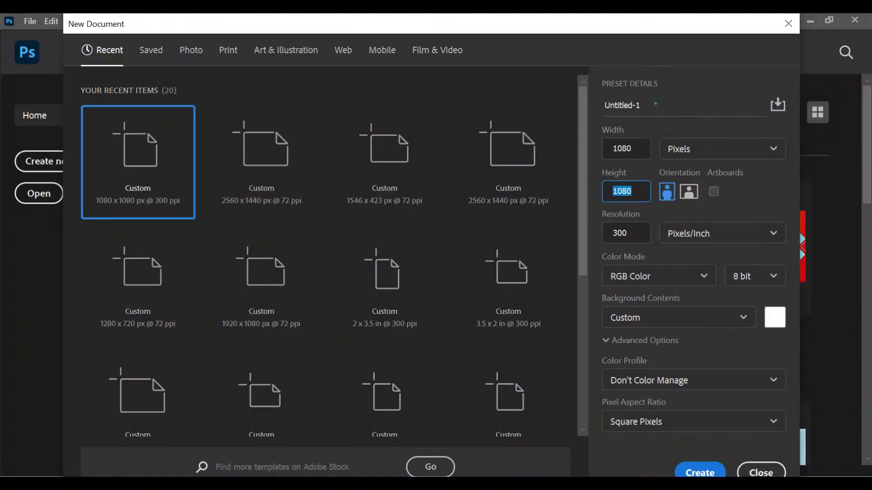
Create a white 1080×1080 px, 300 ppi document named 'social media banner'.
{"action": "left_click", "coordinate": [622, 105]}
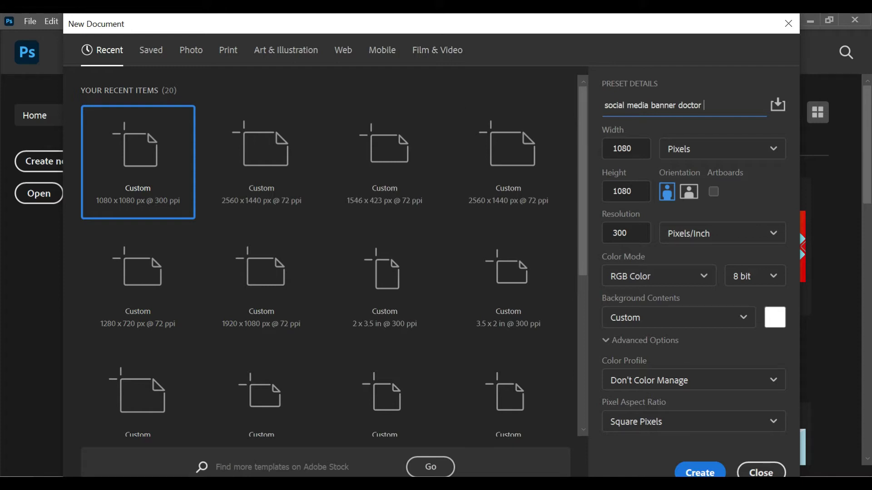
{"action": "type", "text": "social media banner"}
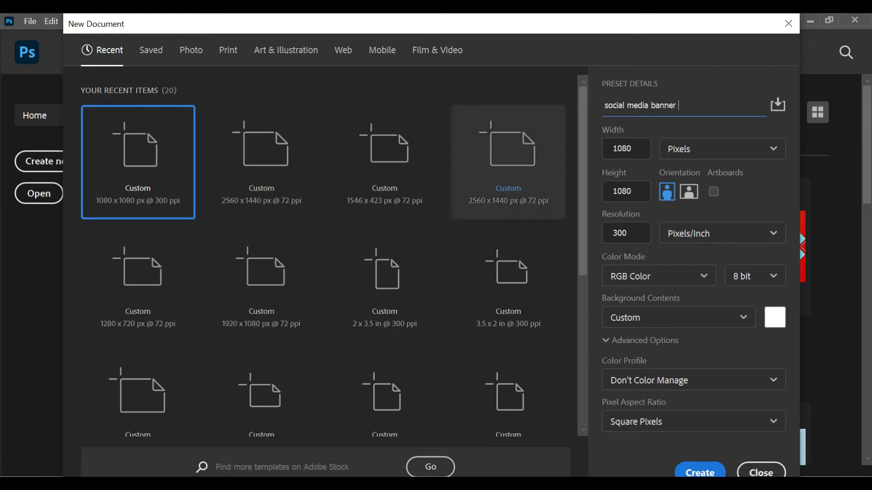
{"action": "left_click", "coordinate": [701, 472]}
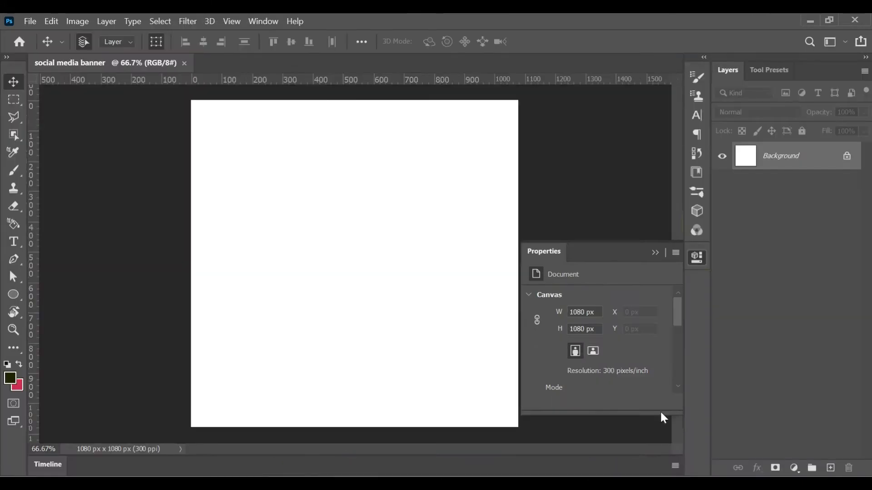
Add a light aqua (#8bfaf3) solid colour fill layer covering the whole canvas.
{"action": "double_click", "coordinate": [808, 160]}
{"action": "left_click", "coordinate": [547, 171]}
{"action": "left_click", "coordinate": [795, 469]}
{"action": "left_click", "coordinate": [790, 224]}
{"action": "left_click_drag", "start_coordinate": [702, 262], "coordinate": [702, 201]}
{"action": "left_click_drag", "start_coordinate": [603, 121], "coordinate": [590, 118]}
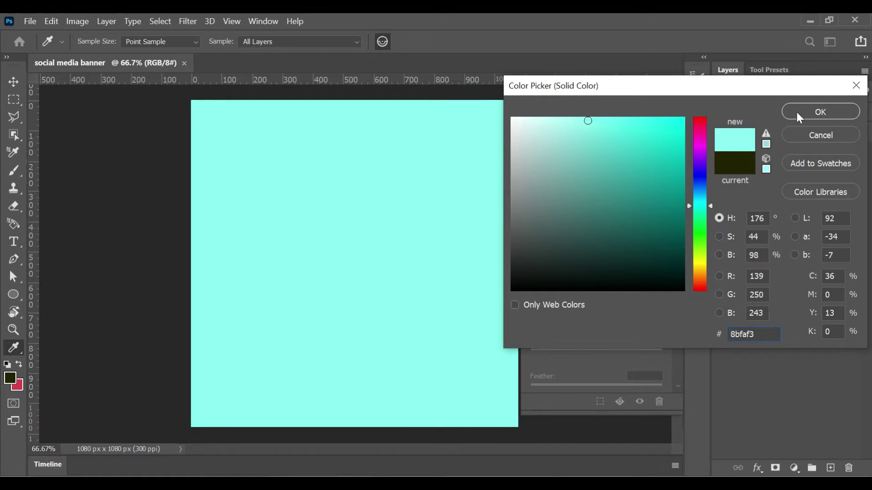
{"action": "left_click", "coordinate": [797, 112]}
{"action": "left_click", "coordinate": [654, 251]}
{"action": "left_click", "coordinate": [14, 295]}
Draw a rounded rectangle in the lower right of the canvas with a yellow gradient fill.
{"action": "left_click", "coordinate": [68, 292]}
{"action": "key", "text": "shift+u"}
{"action": "left_click_drag", "start_coordinate": [394, 260], "coordinate": [553, 424]}
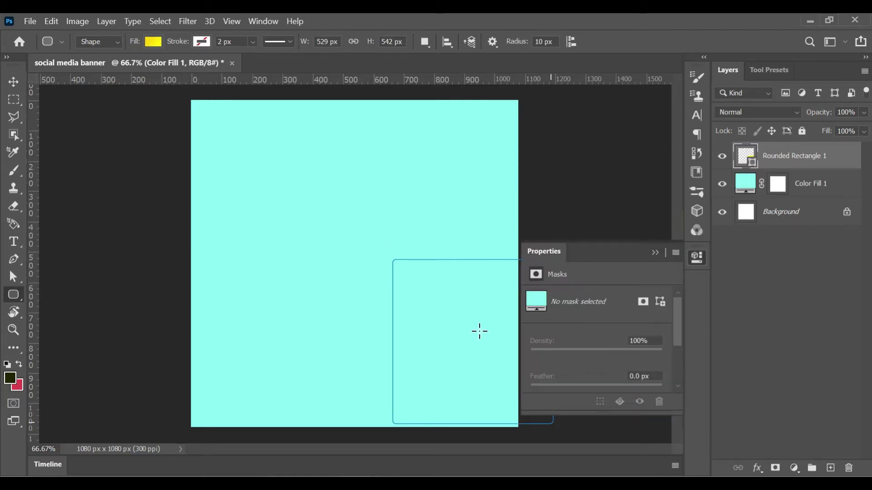
{"action": "left_click", "coordinate": [147, 39]}
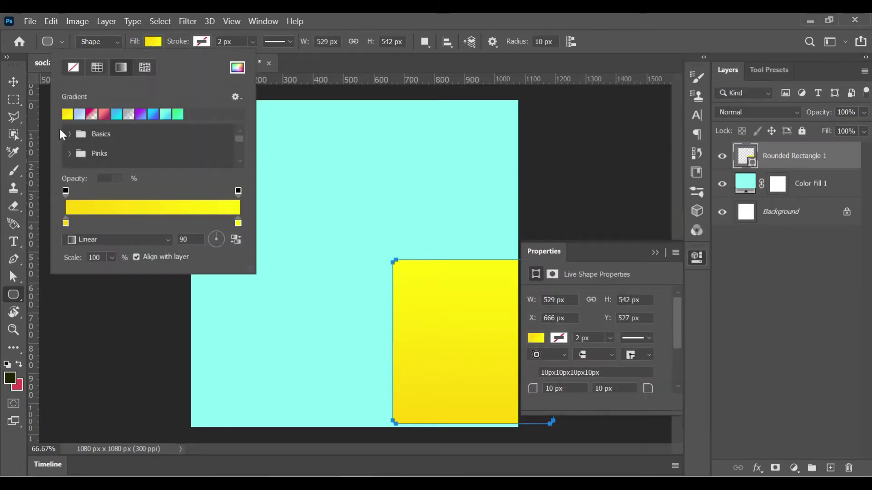
{"action": "left_click", "coordinate": [530, 396]}
Move the rounded rectangle toward the centre and enlarge it to about 114%.
{"action": "right_click", "coordinate": [507, 302]}
{"action": "left_click", "coordinate": [514, 312]}
{"action": "left_click_drag", "start_coordinate": [474, 362], "coordinate": [409, 316]}
{"action": "right_click", "coordinate": [440, 332]}
{"action": "left_click", "coordinate": [376, 321]}
{"action": "mouse_move", "coordinate": [492, 377]}
{"action": "left_mouse_down"}
{"action": "mouse_move", "coordinate": [514, 397]}
{"action": "mouse_move", "coordinate": [467, 358]}
{"action": "left_mouse_up"}
{"action": "right_click", "coordinate": [432, 370]}
{"action": "left_click", "coordinate": [467, 210]}
Warp the rectangle's edges and corners into an irregular curvy blob and apply it.
{"action": "left_click_drag", "start_coordinate": [497, 323], "coordinate": [452, 314]}
{"action": "left_click_drag", "start_coordinate": [317, 278], "coordinate": [250, 239]}
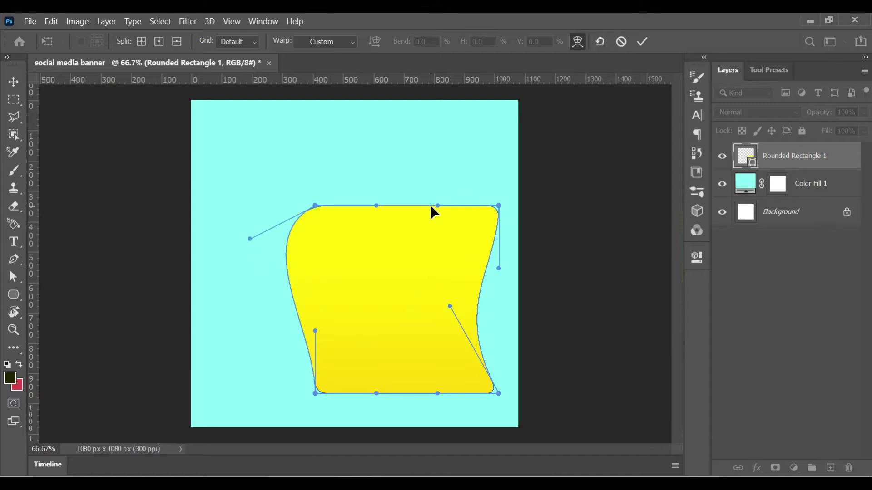
{"action": "left_click_drag", "start_coordinate": [437, 206], "coordinate": [498, 159]}
{"action": "left_click_drag", "start_coordinate": [376, 206], "coordinate": [383, 227]}
{"action": "left_click_drag", "start_coordinate": [378, 394], "coordinate": [403, 438]}
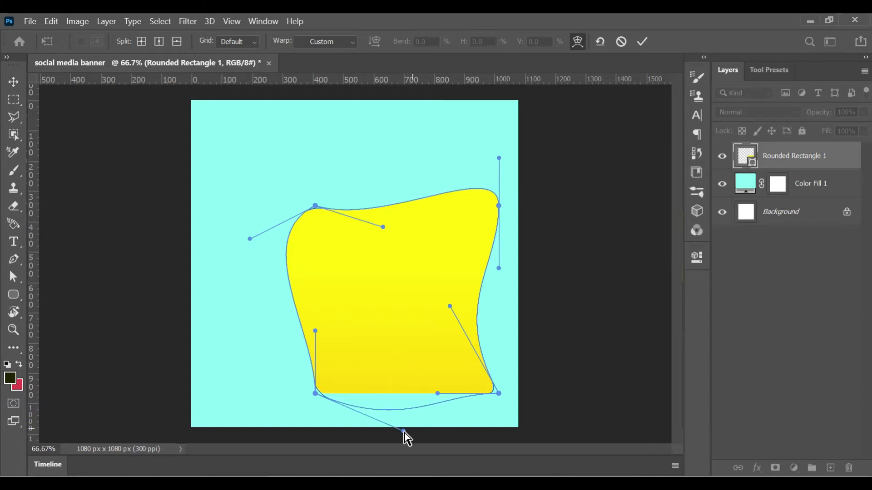
{"action": "left_click_drag", "start_coordinate": [315, 389], "coordinate": [330, 382]}
{"action": "mouse_move", "coordinate": [499, 206]}
{"action": "left_mouse_down"}
{"action": "mouse_move", "coordinate": [478, 210]}
{"action": "mouse_move", "coordinate": [504, 182]}
{"action": "mouse_move", "coordinate": [494, 186]}
{"action": "left_mouse_up"}
{"action": "left_click", "coordinate": [13, 80]}
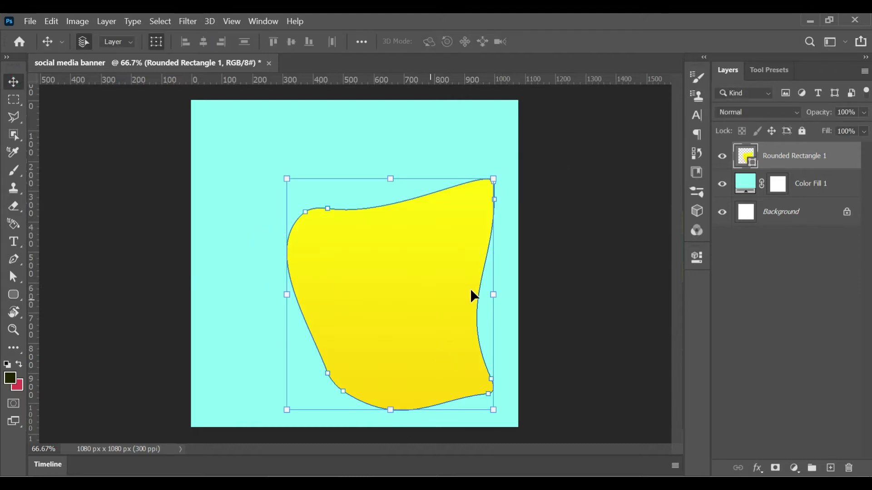
Resize the blob to about 89% width and nudge it into position.
{"action": "left_click_drag", "start_coordinate": [491, 295], "coordinate": [439, 294]}
{"action": "left_click_drag", "start_coordinate": [380, 326], "coordinate": [425, 327]}
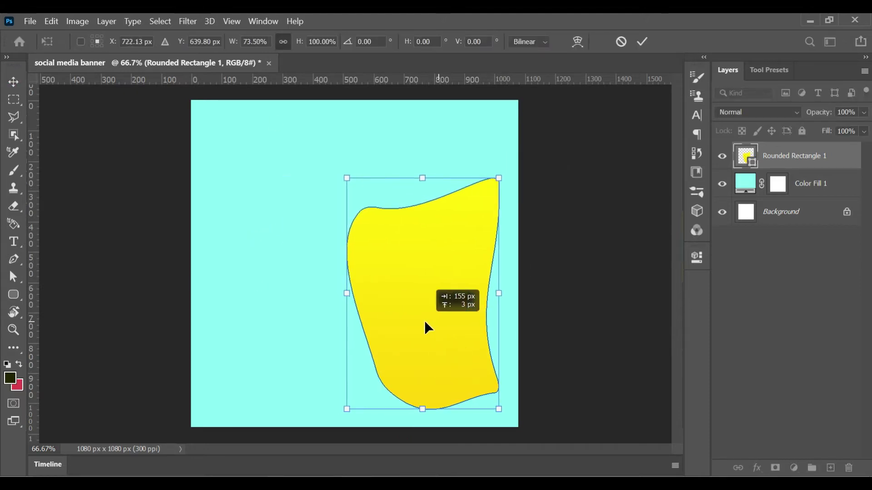
{"action": "left_click_drag", "start_coordinate": [487, 293], "coordinate": [517, 293]}
{"action": "left_click_drag", "start_coordinate": [472, 331], "coordinate": [454, 325]}
{"action": "key", "text": "Up"}
{"action": "key", "text": "Up"}
{"action": "key", "text": "Up"}
{"action": "key", "text": "Up"}
{"action": "key", "text": "Up"}
{"action": "key", "text": "Up"}
{"action": "key", "text": "Down"}
{"action": "key", "text": "Down"}
{"action": "key", "text": "Down"}
{"action": "key", "text": "Down"}
{"action": "key", "text": "Down"}
{"action": "key", "text": "Down"}
{"action": "key", "text": "Down"}
{"action": "key", "text": "Down"}
{"action": "key", "text": "Down"}
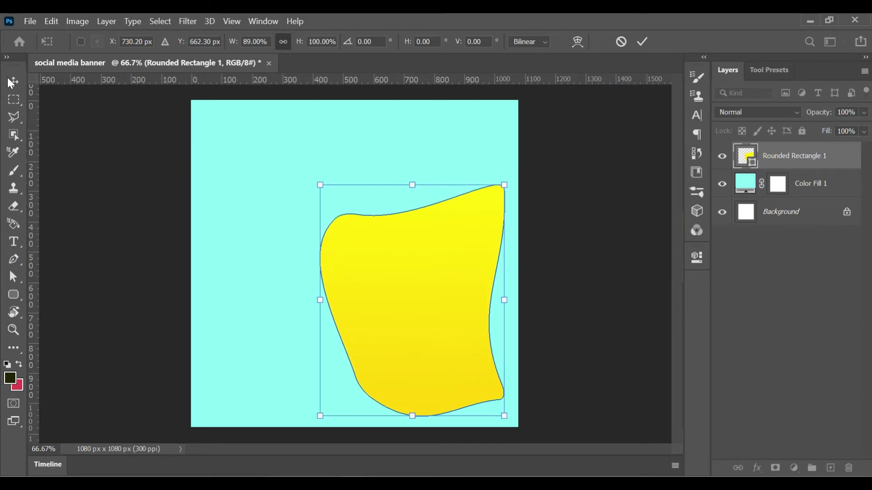
{"action": "key", "text": "Return"}
{"action": "left_click", "coordinate": [418, 340]}
{"action": "key", "text": "Down"}
{"action": "key", "text": "Down"}
{"action": "key", "text": "Down"}
{"action": "key", "text": "Down"}
{"action": "key", "text": "Down"}
{"action": "key", "text": "Down"}
Move the blob up and left toward the canvas centre.
{"action": "left_click_drag", "start_coordinate": [417, 340], "coordinate": [353, 300]}
{"action": "right_click", "coordinate": [358, 274]}
{"action": "left_click", "coordinate": [369, 278]}
{"action": "key", "text": "alt+t"}
{"action": "left_click", "coordinate": [369, 254]}
{"action": "key", "text": "alt+t"}
{"action": "left_click", "coordinate": [386, 245]}
Warp the blob again to round its top corners and pull in the lower-right bulge.
{"action": "key", "text": "ctrl+t"}
{"action": "right_click", "coordinate": [423, 182]}
{"action": "left_click", "coordinate": [437, 278]}
{"action": "left_click_drag", "start_coordinate": [441, 149], "coordinate": [410, 185]}
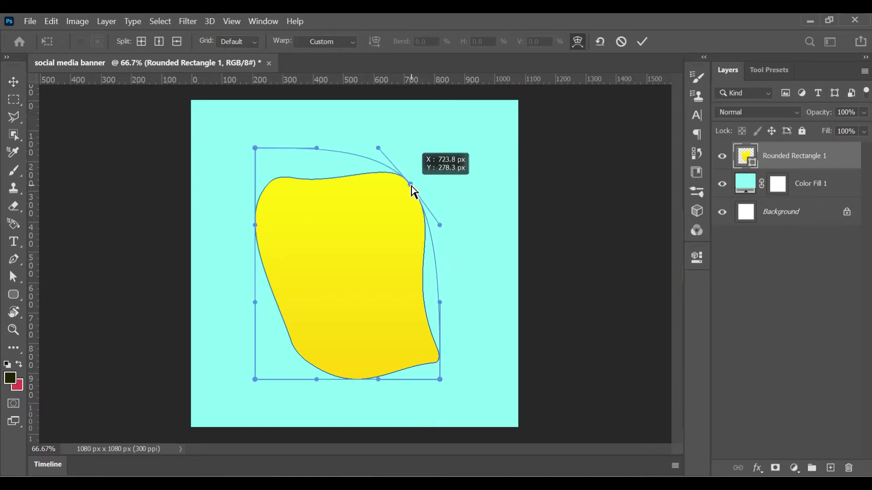
{"action": "left_click_drag", "start_coordinate": [437, 358], "coordinate": [396, 335]}
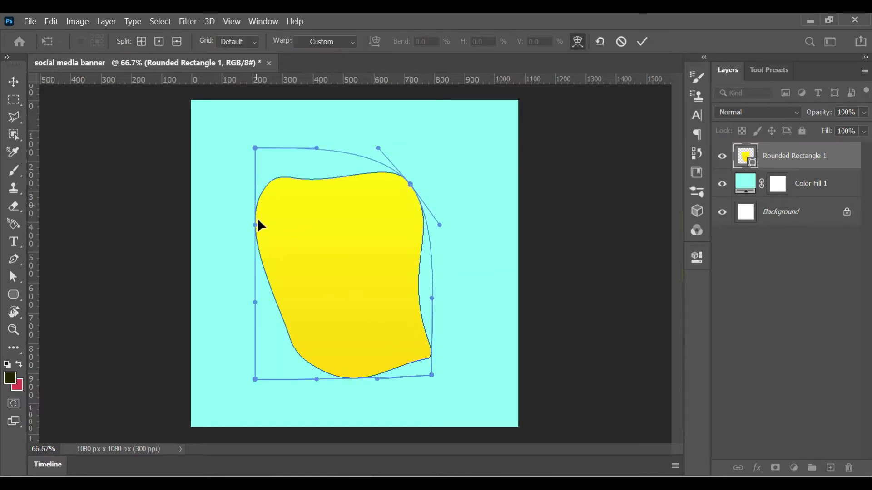
{"action": "left_click_drag", "start_coordinate": [255, 148], "coordinate": [283, 178]}
{"action": "key", "text": "Return"}
{"action": "left_click", "coordinate": [506, 299]}
{"action": "left_click", "coordinate": [398, 222]}
{"action": "left_click", "coordinate": [765, 165]}
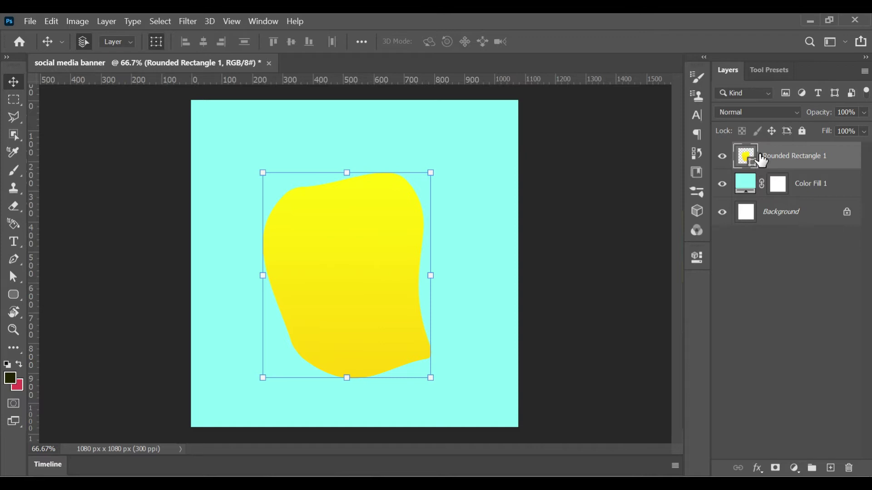
Duplicate the yellow blob layer.
{"action": "right_click", "coordinate": [761, 159]}
{"action": "left_click", "coordinate": [857, 289]}
{"action": "key", "text": "ctrl+j"}
{"action": "double_click", "coordinate": [748, 168]}
{"action": "left_click", "coordinate": [509, 142]}
{"action": "double_click", "coordinate": [749, 169]}
{"action": "left_click", "coordinate": [509, 144]}
Give the blob copy no fill and a 5 px dark outline.
{"action": "key", "text": "u"}
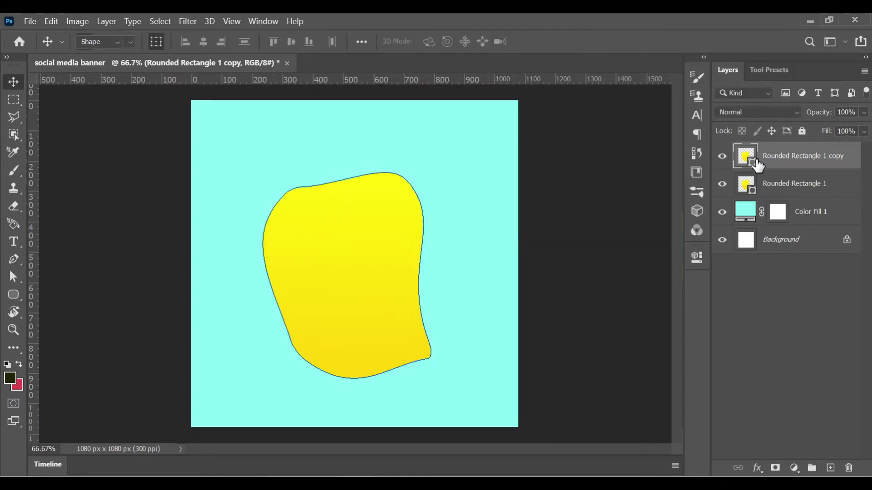
{"action": "left_click", "coordinate": [153, 42]}
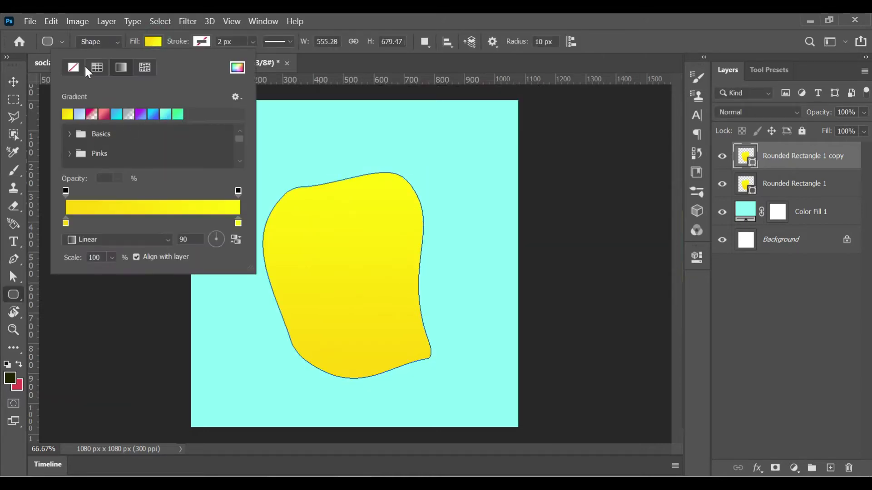
{"action": "left_click", "coordinate": [236, 68]}
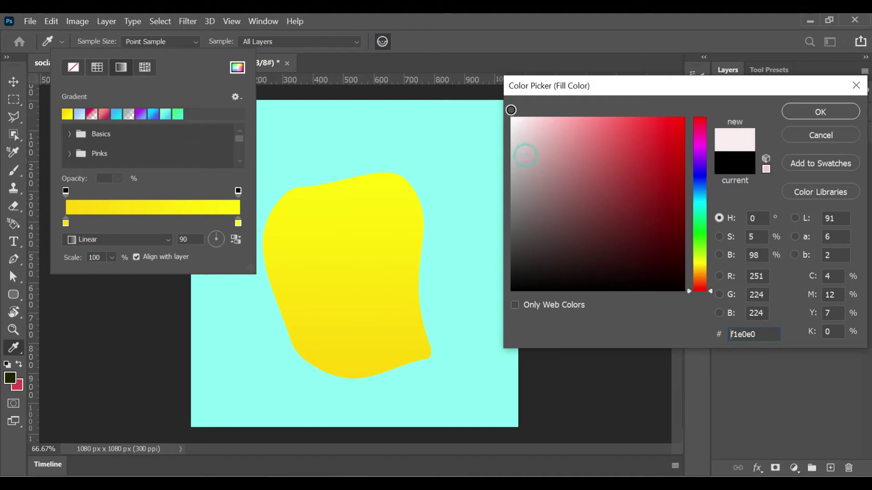
{"action": "key", "text": "Return"}
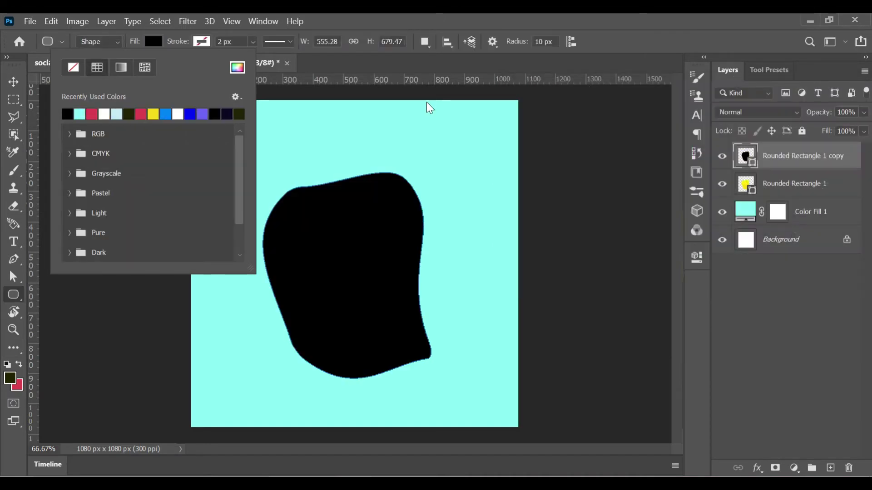
{"action": "key", "text": "Return"}
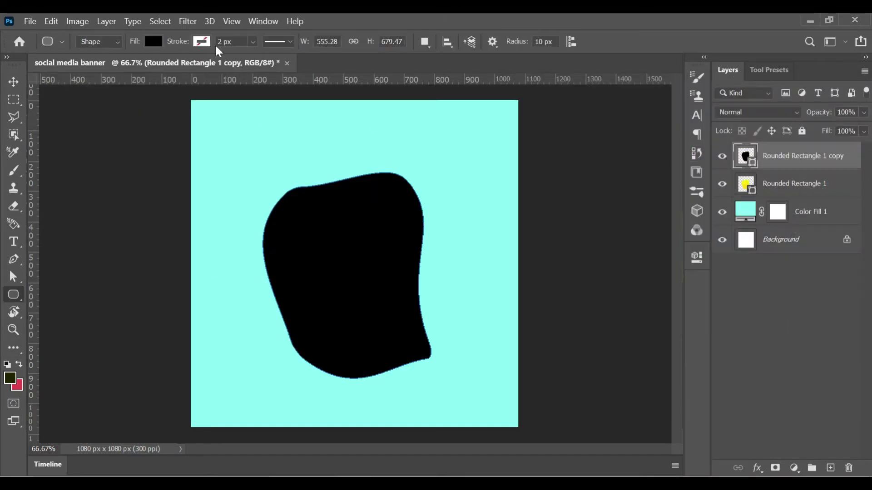
{"action": "left_click", "coordinate": [154, 42]}
{"action": "left_click", "coordinate": [74, 67]}
{"action": "left_click", "coordinate": [201, 42]}
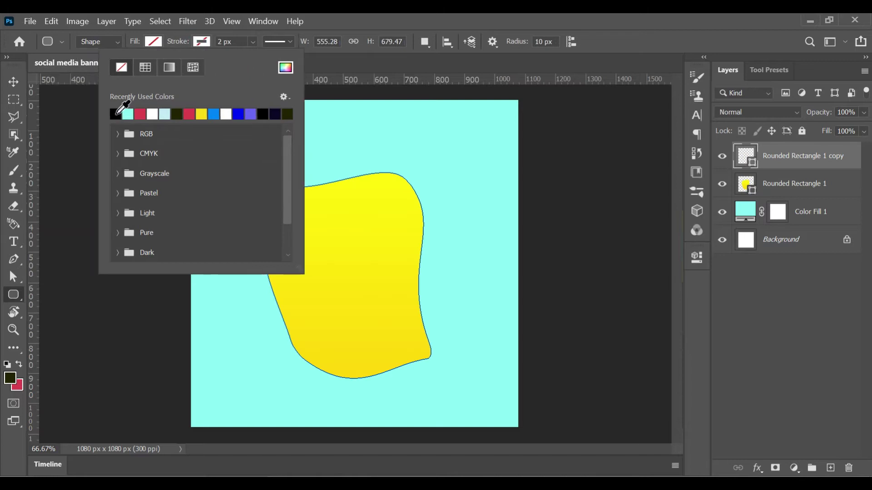
{"action": "left_click", "coordinate": [13, 82]}
{"action": "key", "text": "u"}
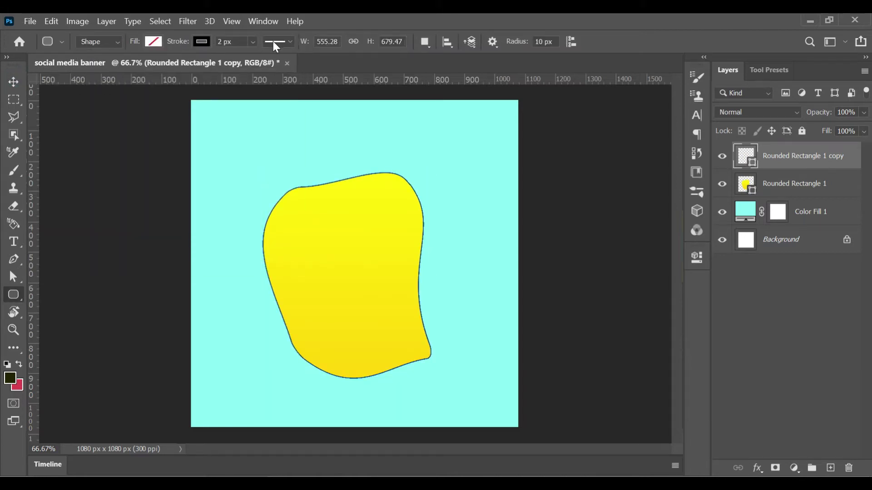
{"action": "left_click", "coordinate": [236, 41]}
{"action": "type", "text": "5"}
{"action": "key", "text": "Return"}
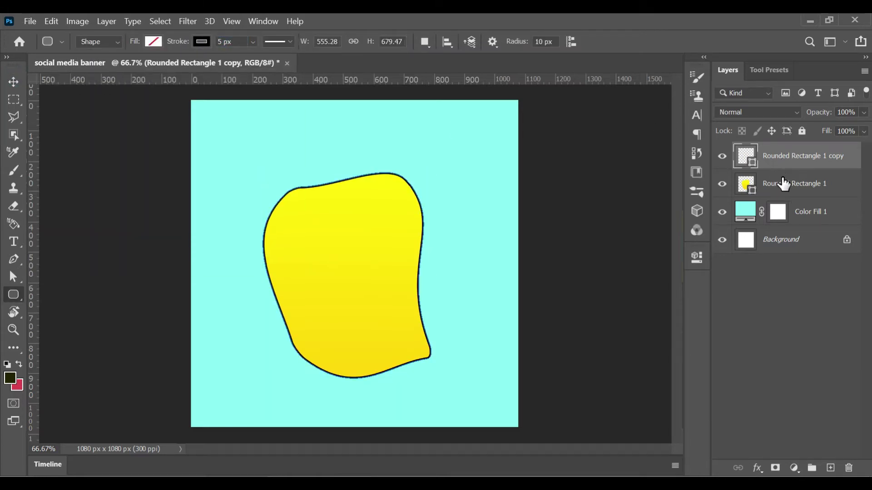
Rotate the outline copy about 20 degrees and place the yellow blob above it.
{"action": "key", "text": "v"}
{"action": "mouse_move", "coordinate": [476, 356]}
{"action": "left_mouse_down"}
{"action": "mouse_move", "coordinate": [489, 362]}
{"action": "mouse_move", "coordinate": [474, 365]}
{"action": "left_mouse_up"}
{"action": "key", "text": "Left"}
{"action": "key", "text": "Left"}
{"action": "key", "text": "Left"}
{"action": "key", "text": "Up"}
{"action": "key", "text": "Up"}
{"action": "key", "text": "Up"}
{"action": "left_click", "coordinate": [786, 185]}
{"action": "key", "text": "ctrl+bracketright"}
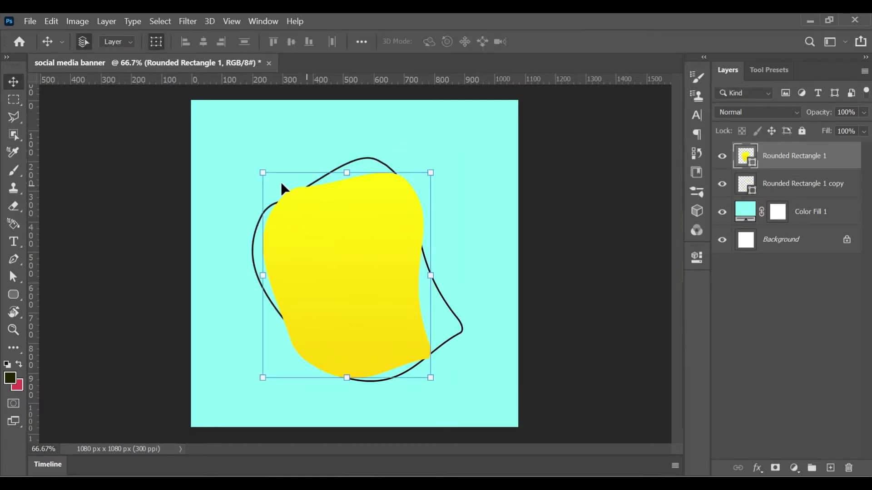
Rotate the outline copy about 17 degrees and nudge it slightly right and up.
{"action": "key", "text": "m"}
{"action": "left_click", "coordinate": [794, 186]}
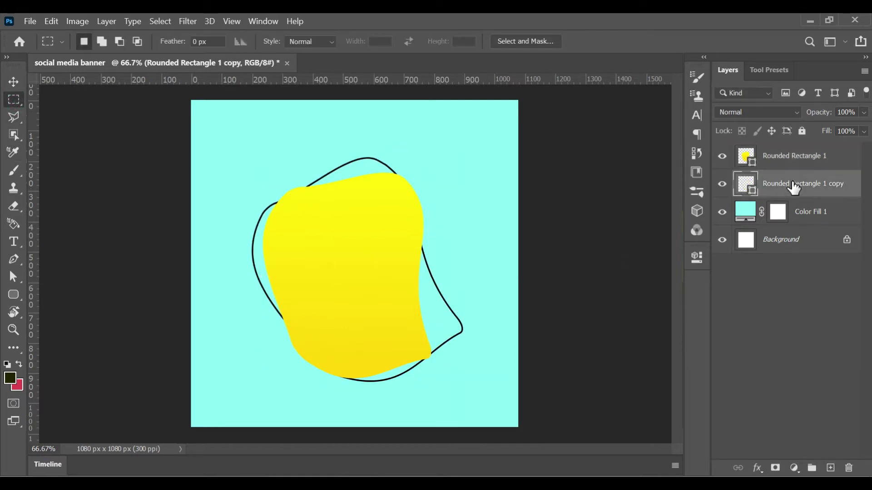
{"action": "key", "text": "v"}
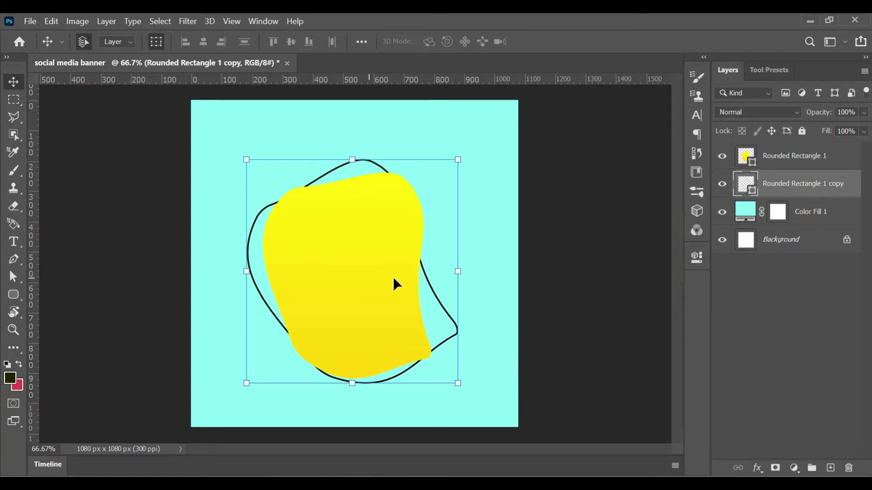
{"action": "left_click_drag", "start_coordinate": [468, 393], "coordinate": [435, 437]}
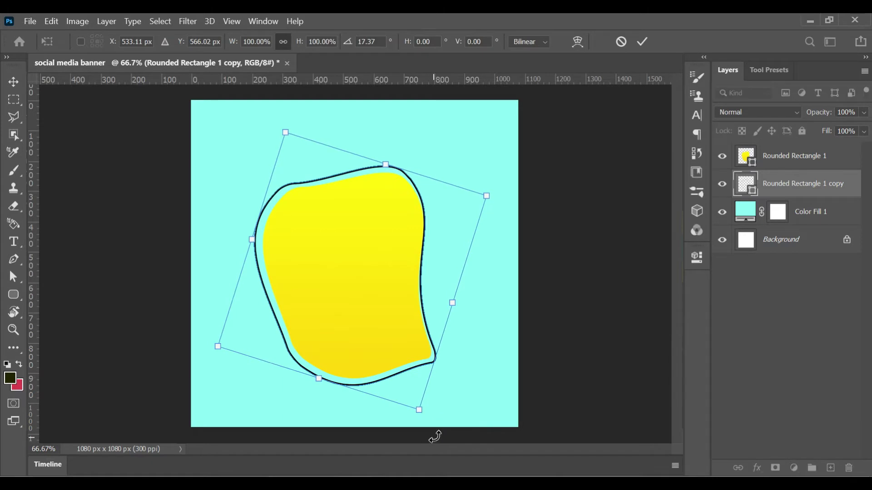
{"action": "key", "text": "Right"}
{"action": "key", "text": "Right"}
{"action": "key", "text": "Right"}
{"action": "key", "text": "Up"}
{"action": "key", "text": "Up"}
{"action": "left_click", "coordinate": [16, 82]}
Move the yellow blob and its outline together toward the lower right.
{"action": "left_click", "coordinate": [499, 174]}
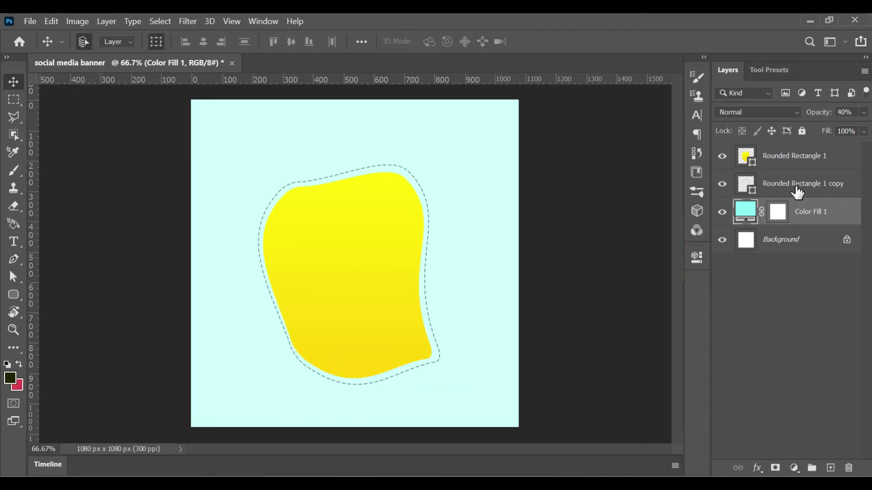
{"action": "left_click", "coordinate": [787, 186]}
{"action": "left_click", "coordinate": [795, 159], "text": "shift"}
{"action": "left_click_drag", "start_coordinate": [382, 291], "coordinate": [414, 332]}
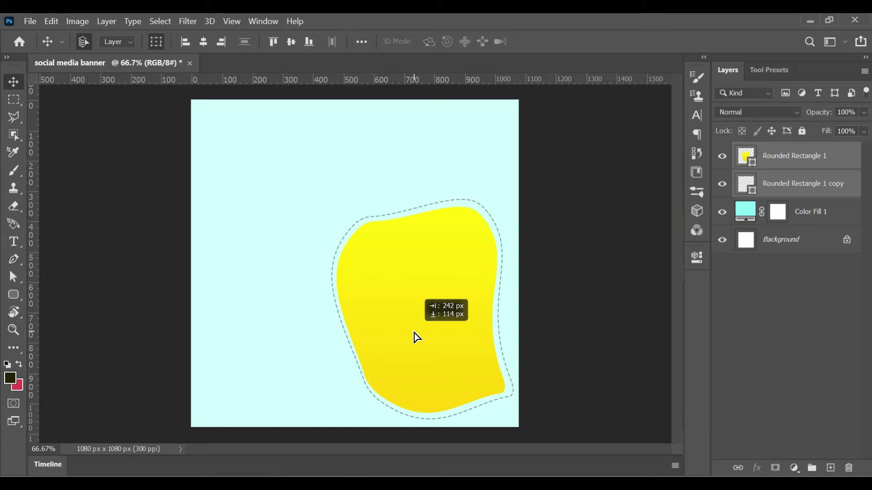
{"action": "left_click_drag", "start_coordinate": [413, 337], "coordinate": [414, 334]}
{"action": "key", "text": "m"}
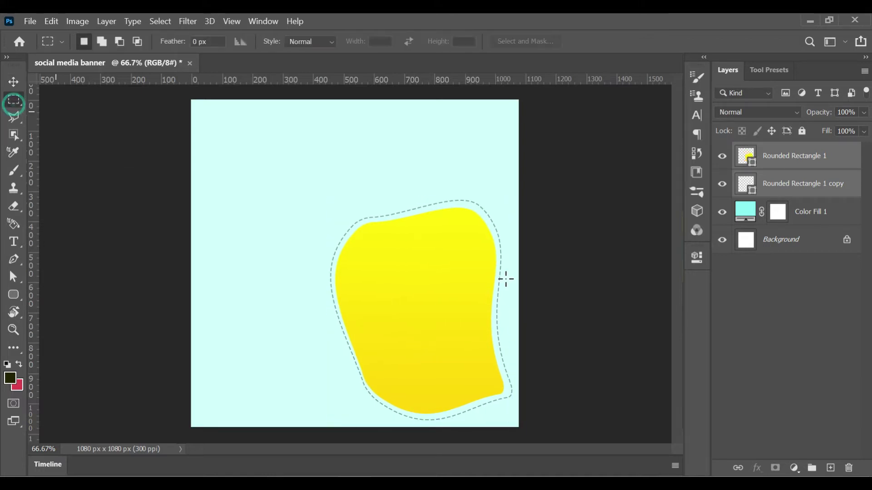
{"action": "left_click", "coordinate": [790, 257]}
{"action": "left_click", "coordinate": [784, 159]}
Duplicate the yellow blob, then shrink, rotate and move the copy toward the left edge.
{"action": "key", "text": "ctrl+j"}
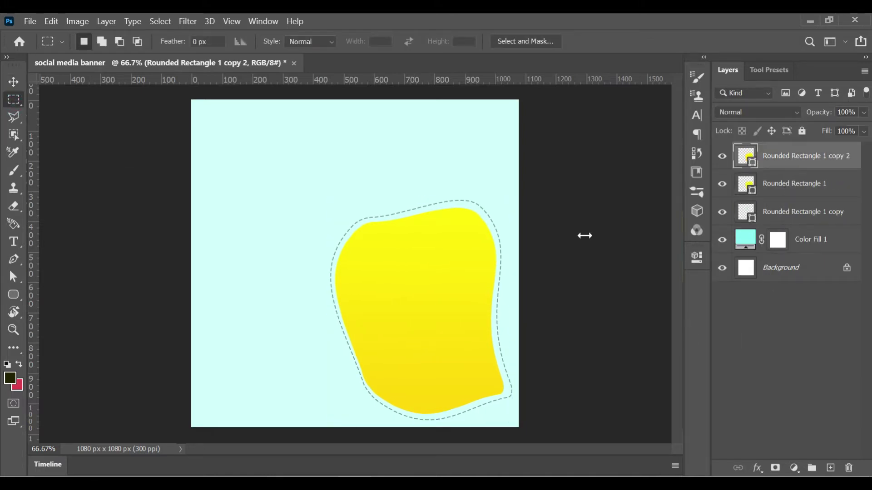
{"action": "key", "text": "v"}
{"action": "mouse_move", "coordinate": [439, 347]}
{"action": "left_mouse_down"}
{"action": "mouse_move", "coordinate": [257, 360]}
{"action": "mouse_move", "coordinate": [275, 360]}
{"action": "left_mouse_up"}
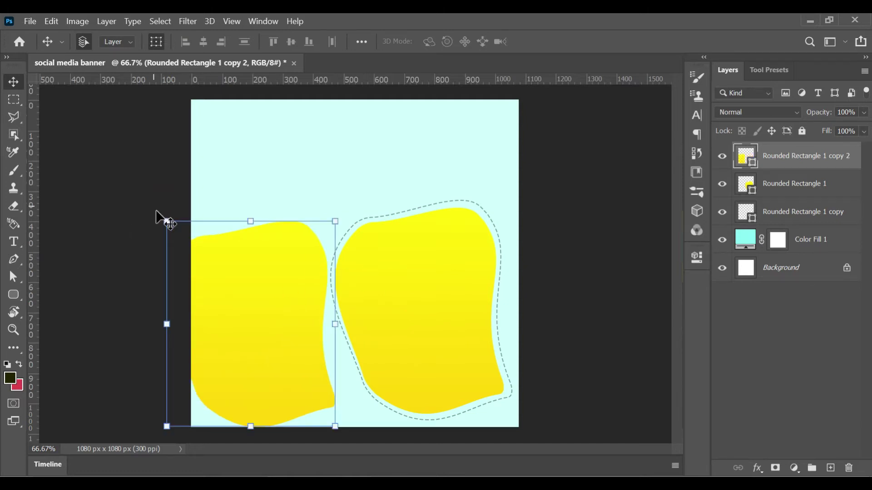
{"action": "left_click_drag", "start_coordinate": [160, 218], "coordinate": [246, 318]}
{"action": "left_click_drag", "start_coordinate": [269, 381], "coordinate": [186, 365]}
{"action": "mouse_move", "coordinate": [256, 311]}
{"action": "left_mouse_down"}
{"action": "mouse_move", "coordinate": [259, 422]}
{"action": "mouse_move", "coordinate": [193, 391]}
{"action": "left_mouse_up"}
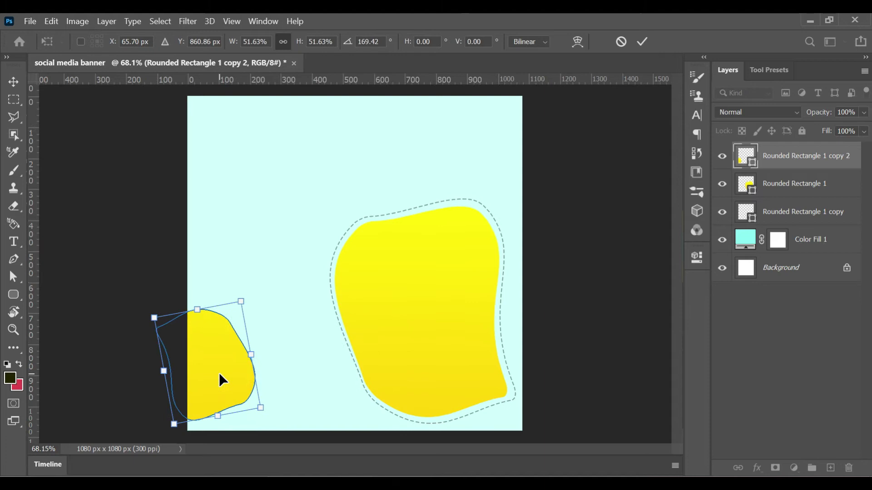
Fine-tune the small blob's size and angle and tuck it into the bottom-left corner.
{"action": "key", "text": "ctrl+minus"}
{"action": "key", "text": "ctrl+minus"}
{"action": "left_click_drag", "start_coordinate": [312, 329], "coordinate": [323, 364]}
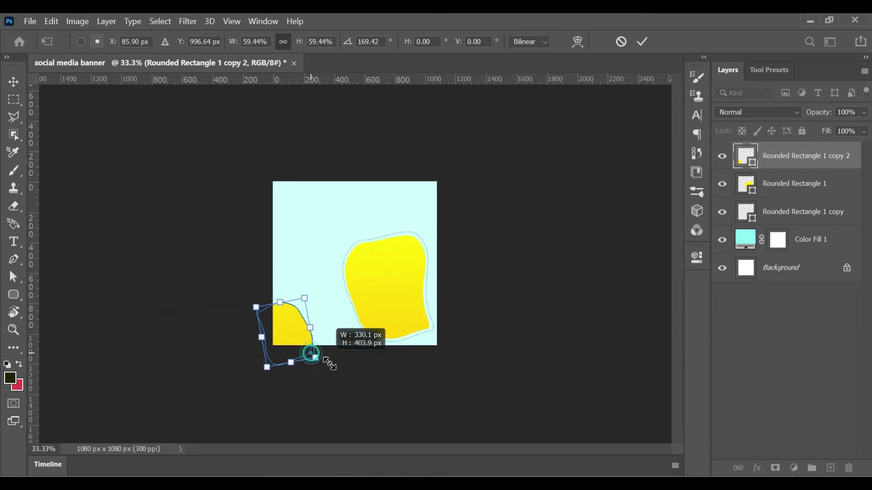
{"action": "key", "text": "ctrl+plus"}
{"action": "key", "text": "ctrl+plus"}
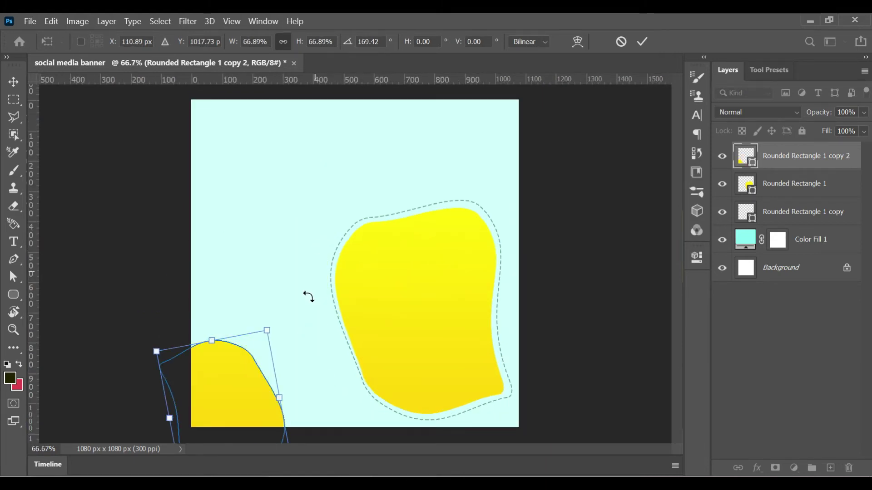
{"action": "key", "text": "ctrl+plus"}
{"action": "left_click_drag", "start_coordinate": [292, 252], "coordinate": [293, 319]}
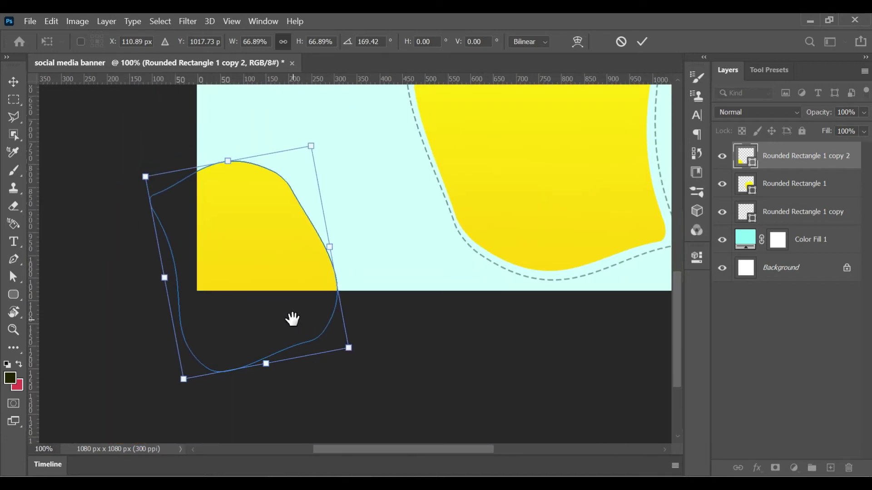
{"action": "left_click_drag", "start_coordinate": [364, 356], "coordinate": [371, 307]}
{"action": "left_click_drag", "start_coordinate": [305, 310], "coordinate": [262, 284]}
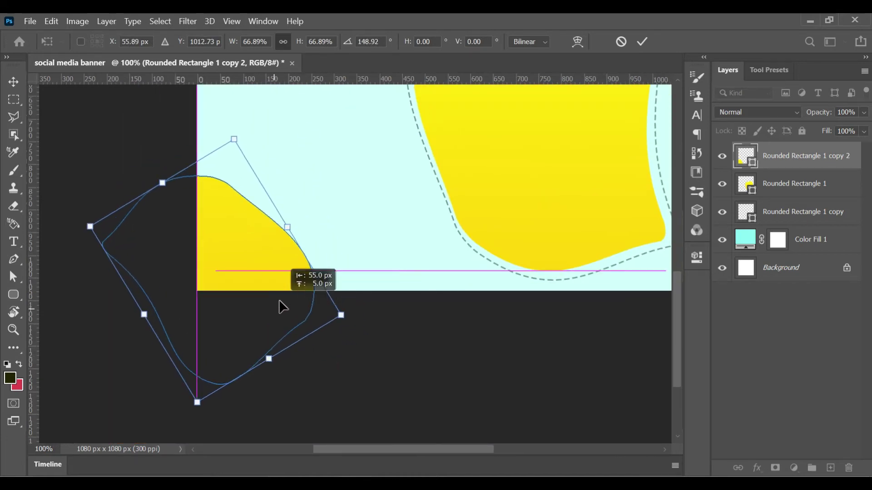
{"action": "left_click_drag", "start_coordinate": [230, 121], "coordinate": [251, 130]}
{"action": "left_click_drag", "start_coordinate": [210, 300], "coordinate": [224, 292]}
{"action": "left_click_drag", "start_coordinate": [335, 346], "coordinate": [366, 330]}
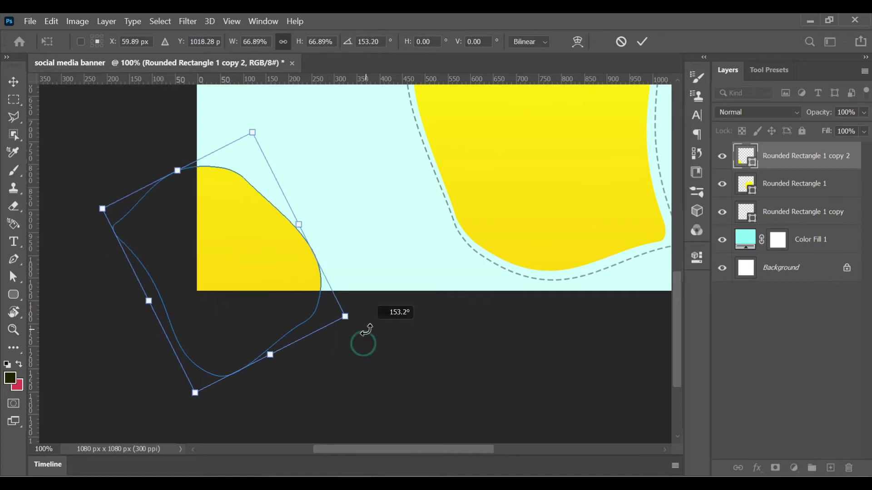
{"action": "key", "text": "Return"}
Duplicate the dashed outline layer for the small blob.
{"action": "left_click", "coordinate": [786, 185]}
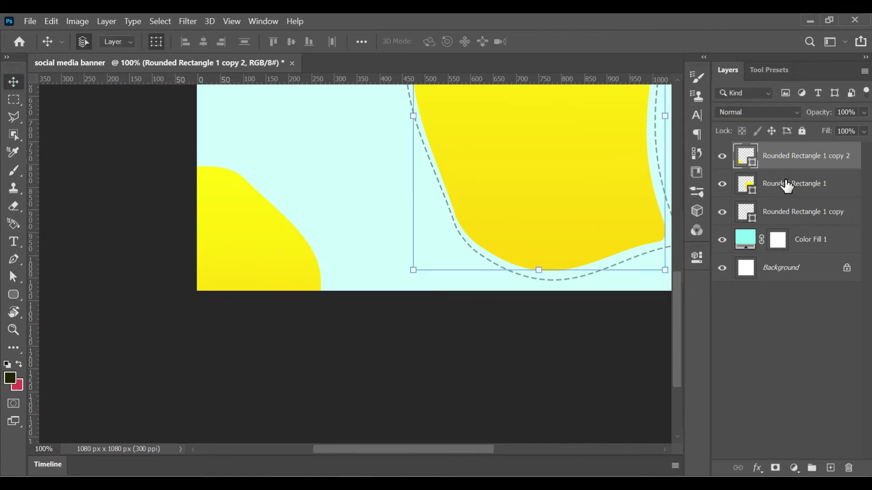
{"action": "left_click", "coordinate": [781, 220]}
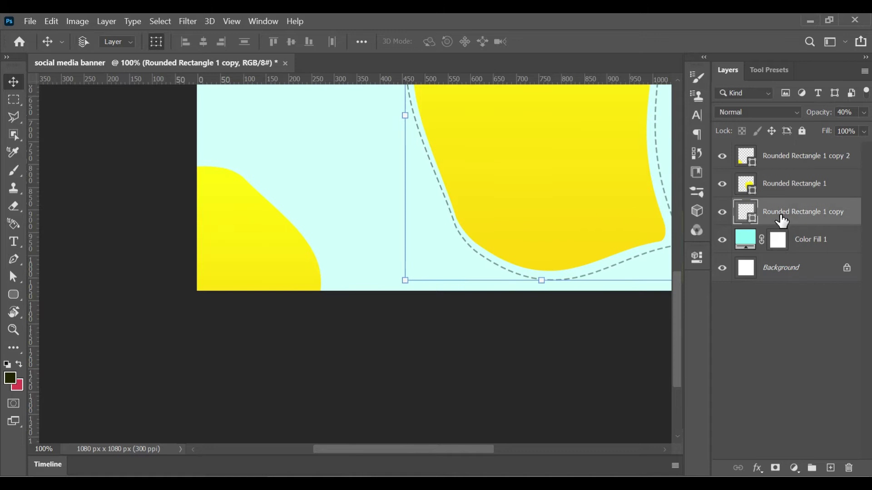
{"action": "key", "text": "ctrl+j"}
{"action": "left_click", "coordinate": [432, 255]}
{"action": "left_click", "coordinate": [467, 245]}
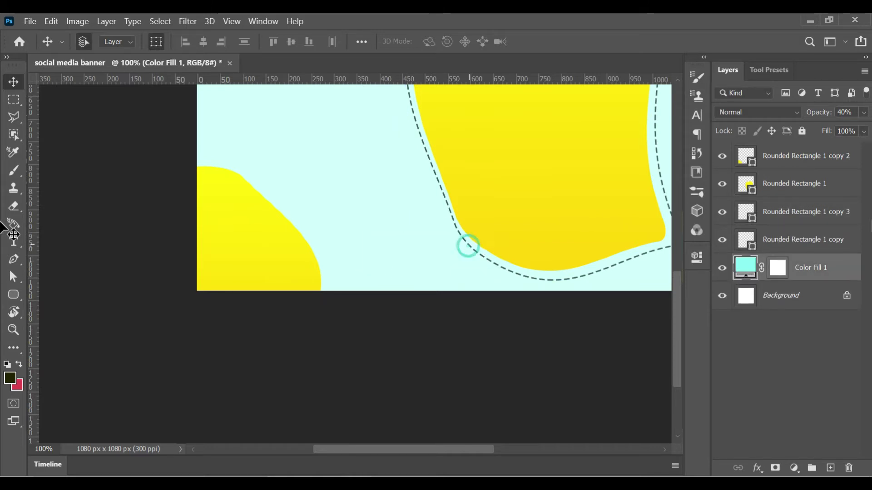
{"action": "left_click", "coordinate": [781, 237]}
{"action": "left_click", "coordinate": [783, 217]}
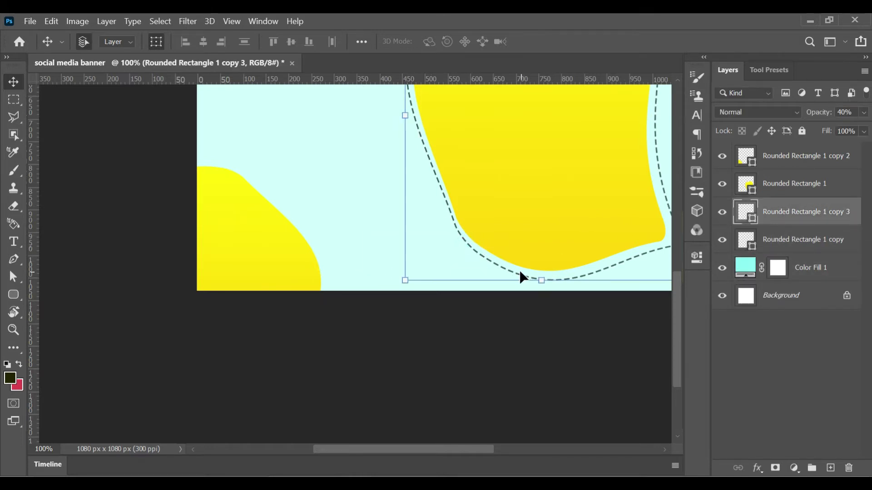
Move and rotate the outline copy around the small blob in the bottom-left corner.
{"action": "mouse_move", "coordinate": [508, 273]}
{"action": "left_mouse_down"}
{"action": "mouse_move", "coordinate": [210, 398]}
{"action": "mouse_move", "coordinate": [227, 313]}
{"action": "left_mouse_up"}
{"action": "scroll", "coordinate": [335, 236], "scroll_direction": "down", "scroll_amount": 3}
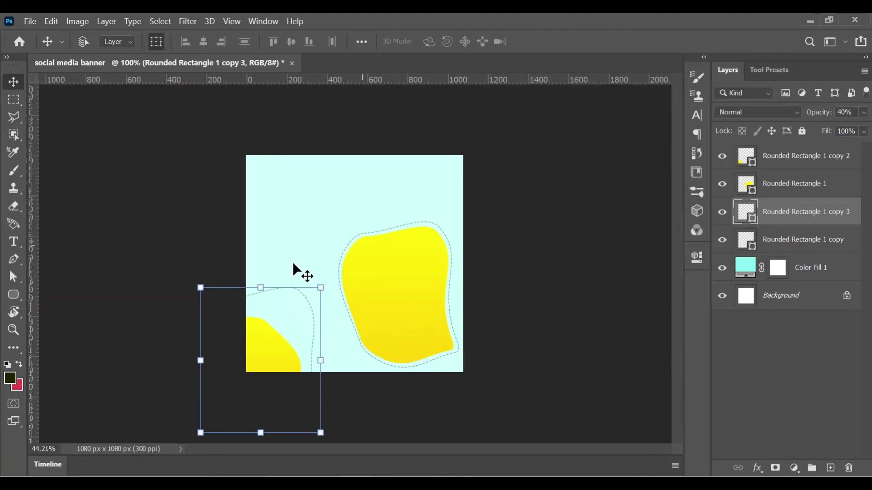
{"action": "left_click_drag", "start_coordinate": [329, 278], "coordinate": [225, 222]}
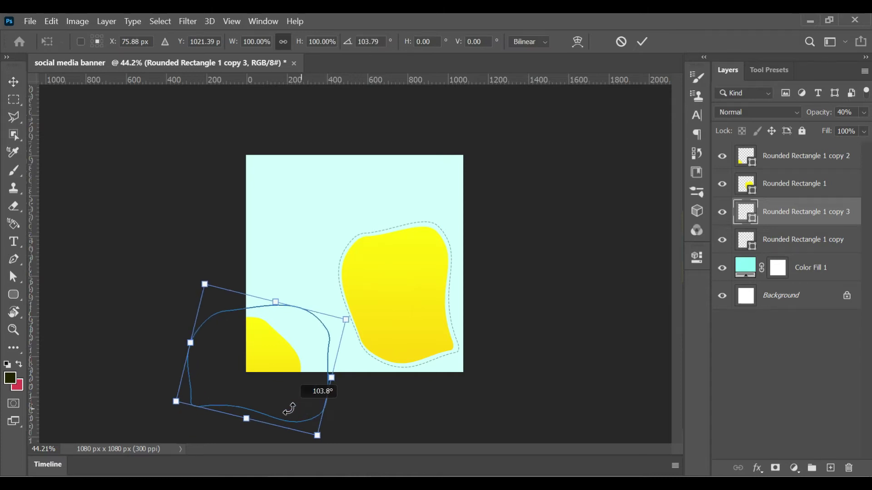
{"action": "mouse_move", "coordinate": [225, 222]}
{"action": "left_mouse_down"}
{"action": "mouse_move", "coordinate": [320, 363]}
{"action": "mouse_move", "coordinate": [299, 364]}
{"action": "left_mouse_up"}
{"action": "scroll", "coordinate": [302, 327], "scroll_direction": "up", "scroll_amount": 3}
{"action": "mouse_move", "coordinate": [298, 305]}
{"action": "left_mouse_down"}
{"action": "mouse_move", "coordinate": [373, 185]}
{"action": "mouse_move", "coordinate": [473, 292]}
{"action": "mouse_move", "coordinate": [472, 320]}
{"action": "left_mouse_up"}
{"action": "mouse_move", "coordinate": [352, 291]}
{"action": "left_mouse_down"}
{"action": "mouse_move", "coordinate": [336, 321]}
{"action": "mouse_move", "coordinate": [323, 295]}
{"action": "left_mouse_up"}
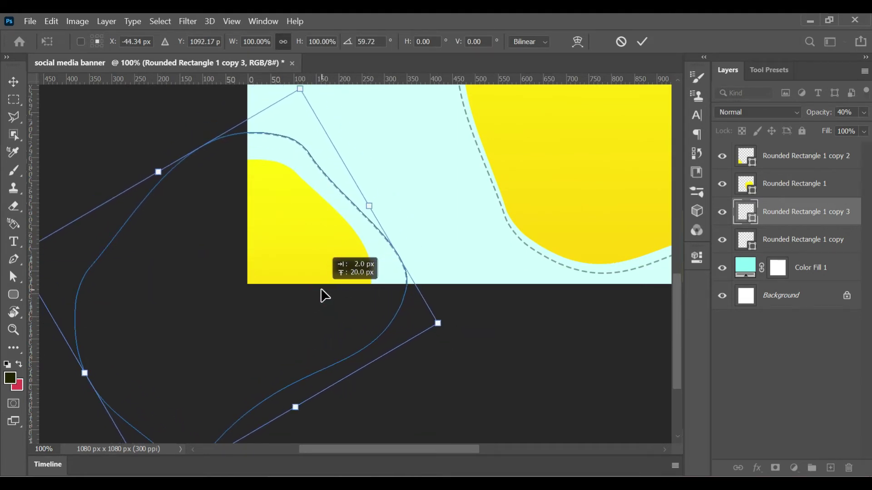
{"action": "key", "text": "ctrl+minus"}
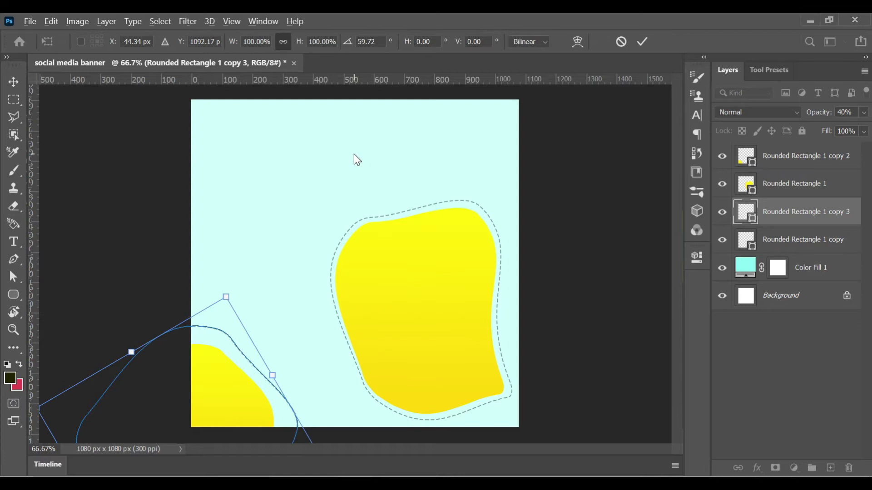
{"action": "key", "text": "ctrl+plus"}
{"action": "key", "text": "ctrl+plus"}
{"action": "mouse_move", "coordinate": [246, 334]}
{"action": "left_mouse_down"}
{"action": "mouse_move", "coordinate": [332, 267]}
{"action": "mouse_move", "coordinate": [380, 272]}
{"action": "left_mouse_up"}
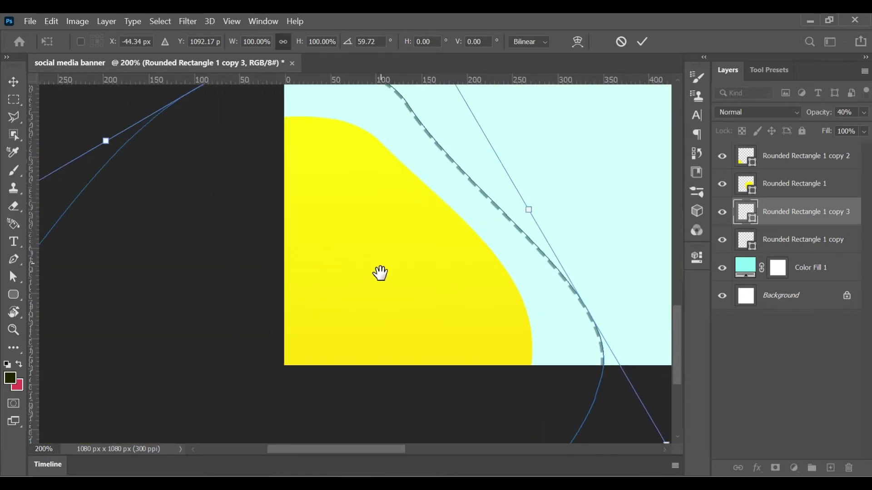
{"action": "key", "text": "ctrl+minus"}
{"action": "key", "text": "ctrl+minus"}
{"action": "key", "text": "ctrl+minus"}
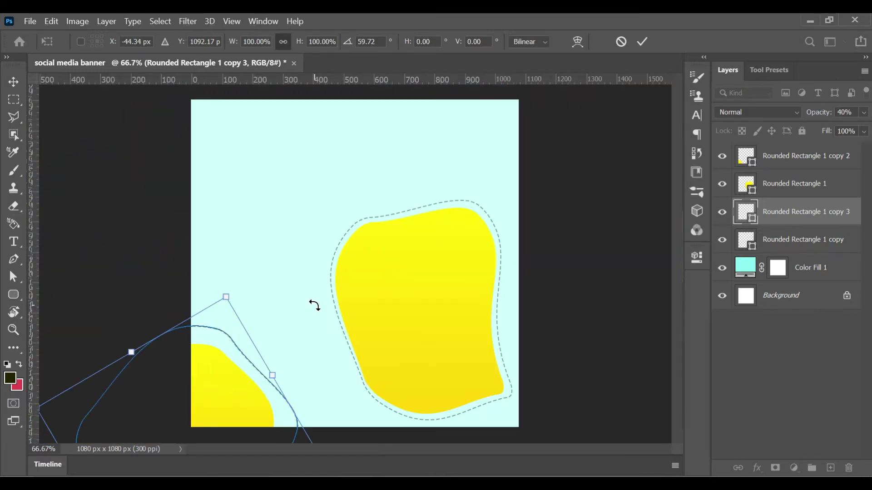
{"action": "key", "text": "Return"}
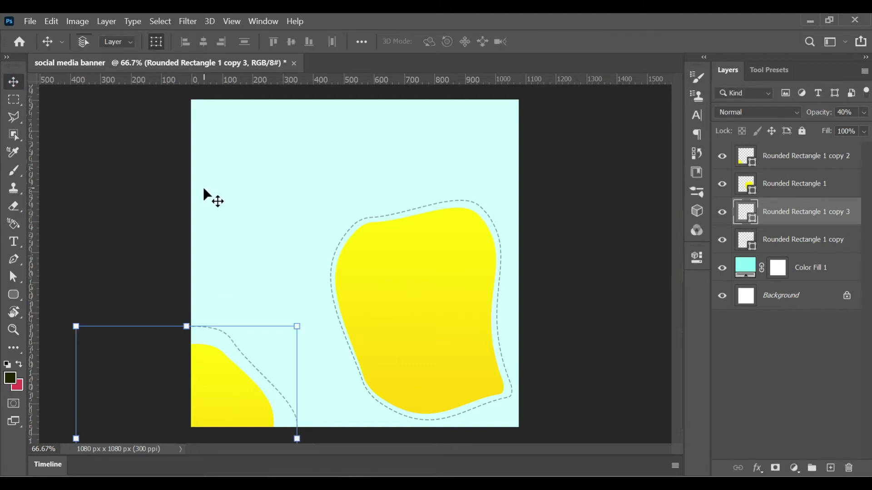
Resize the outline copy to fit the small blob and snap it to the left edge.
{"action": "key", "text": "ctrl+minus"}
{"action": "key", "text": "ctrl+minus"}
{"action": "left_click_drag", "start_coordinate": [215, 407], "coordinate": [261, 359]}
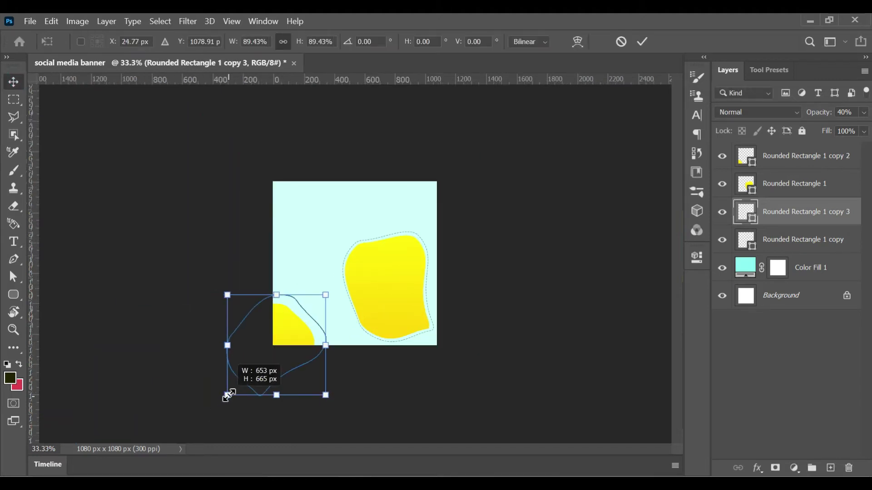
{"action": "mouse_move", "coordinate": [299, 331]}
{"action": "left_mouse_down"}
{"action": "mouse_move", "coordinate": [279, 342]}
{"action": "mouse_move", "coordinate": [280, 329]}
{"action": "left_mouse_up"}
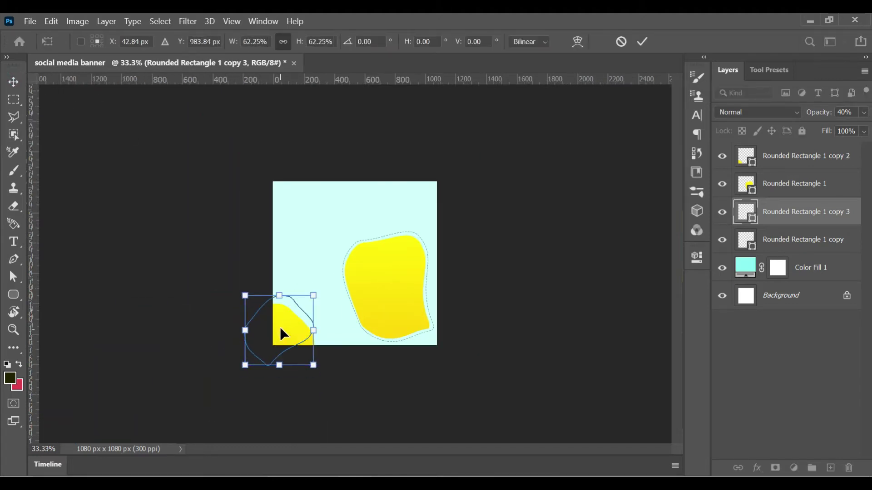
{"action": "left_click_drag", "start_coordinate": [313, 365], "coordinate": [326, 377]}
{"action": "left_click_drag", "start_coordinate": [240, 296], "coordinate": [235, 291]}
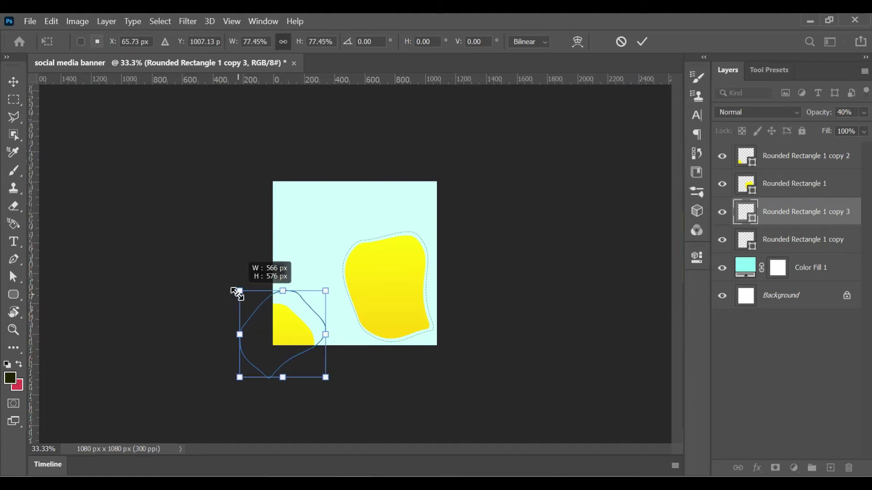
{"action": "left_click_drag", "start_coordinate": [259, 352], "coordinate": [253, 357]}
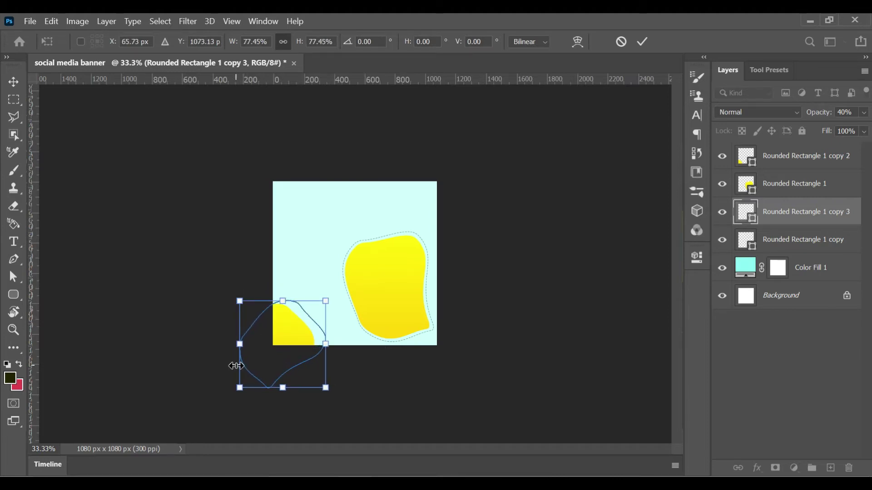
{"action": "left_click_drag", "start_coordinate": [242, 326], "coordinate": [247, 318]}
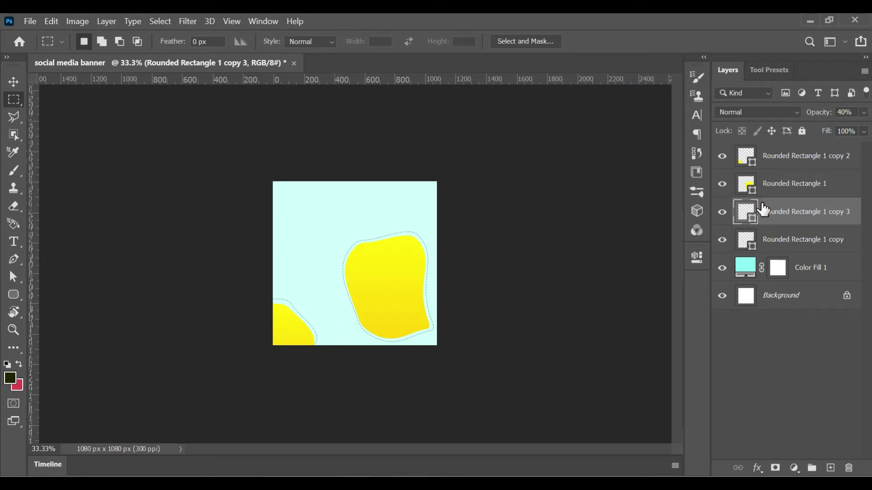
Duplicate the small yellow blob and its outline, rotate the copy about 137° and set it at the top-right edge.
{"action": "key", "text": "v"}
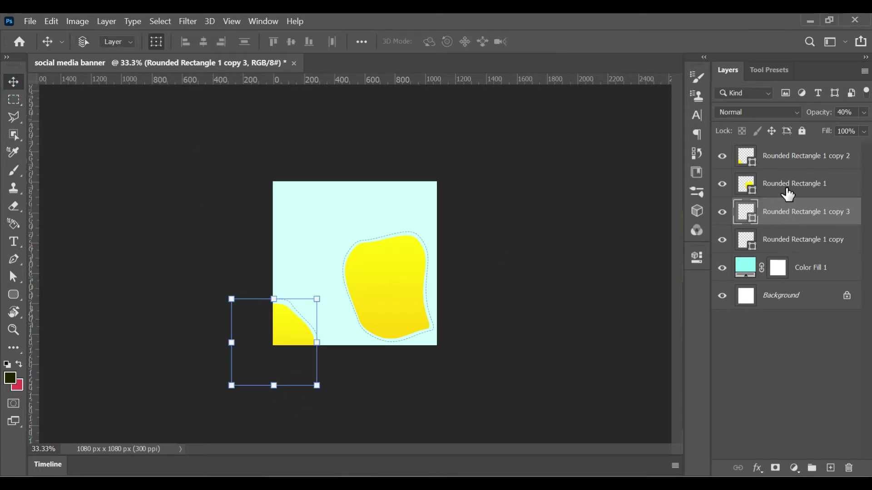
{"action": "left_click", "coordinate": [786, 170], "text": "ctrl"}
{"action": "key", "text": "ctrl+j"}
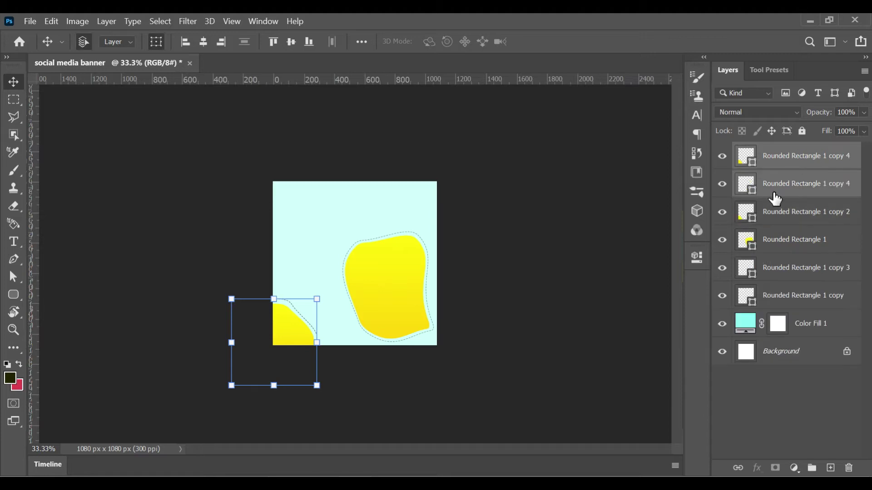
{"action": "left_click_drag", "start_coordinate": [301, 332], "coordinate": [421, 233]}
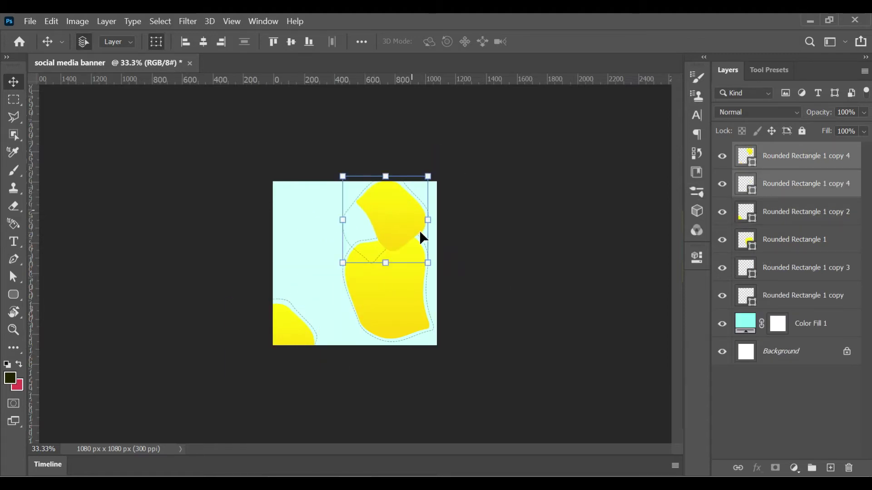
{"action": "left_click_drag", "start_coordinate": [438, 282], "coordinate": [326, 220]}
{"action": "left_click_drag", "start_coordinate": [386, 241], "coordinate": [435, 196]}
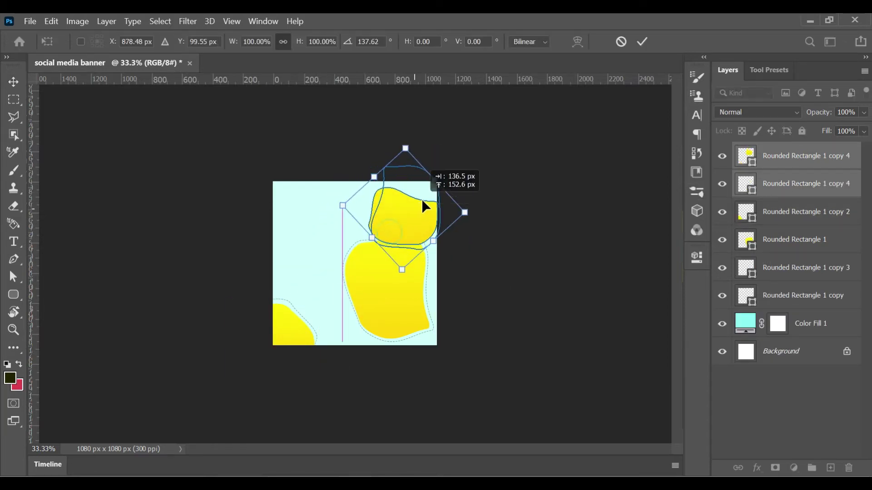
{"action": "key", "text": "ctrl+plus"}
{"action": "key", "text": "ctrl+plus"}
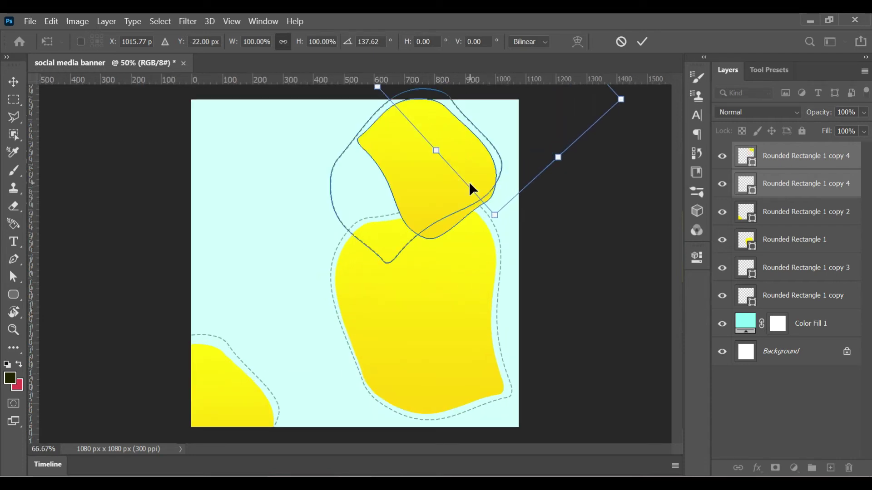
{"action": "left_click", "coordinate": [262, 162]}
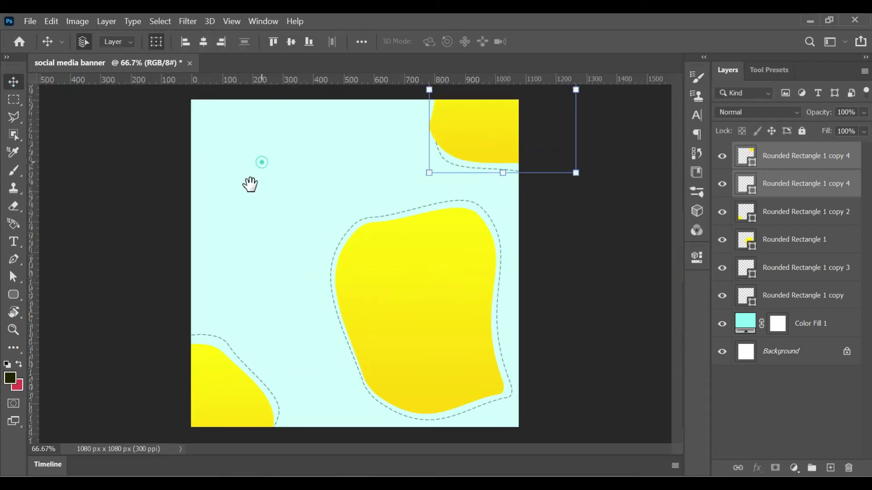
{"action": "left_click", "coordinate": [633, 211]}
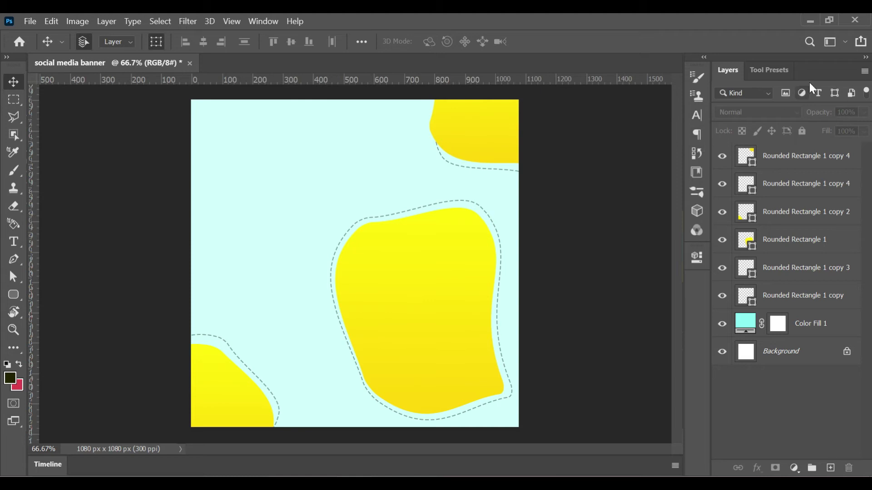
Rotate the top-right blob a further 16° and nudge it slightly left.
{"action": "left_click", "coordinate": [781, 184]}
{"action": "left_click", "coordinate": [551, 243]}
{"action": "mouse_move", "coordinate": [584, 183]}
{"action": "left_mouse_down"}
{"action": "mouse_move", "coordinate": [562, 219]}
{"action": "mouse_move", "coordinate": [568, 201]}
{"action": "left_mouse_up"}
{"action": "key", "text": "Left"}
{"action": "key", "text": "Left"}
{"action": "key", "text": "Left"}
{"action": "key", "text": "Return"}
{"action": "left_click", "coordinate": [361, 189]}
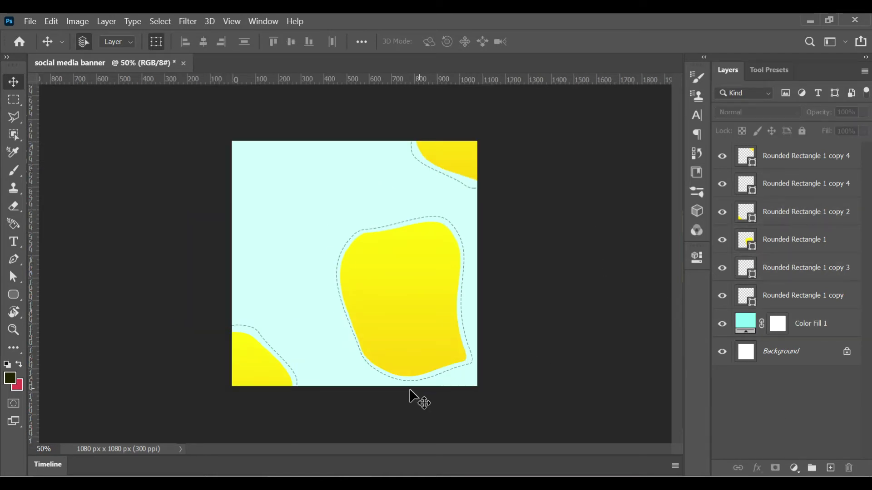
Fill the bottom-left blob with a sampled cyan colour.
{"action": "double_click", "coordinate": [754, 219]}
{"action": "left_click", "coordinate": [522, 145]}
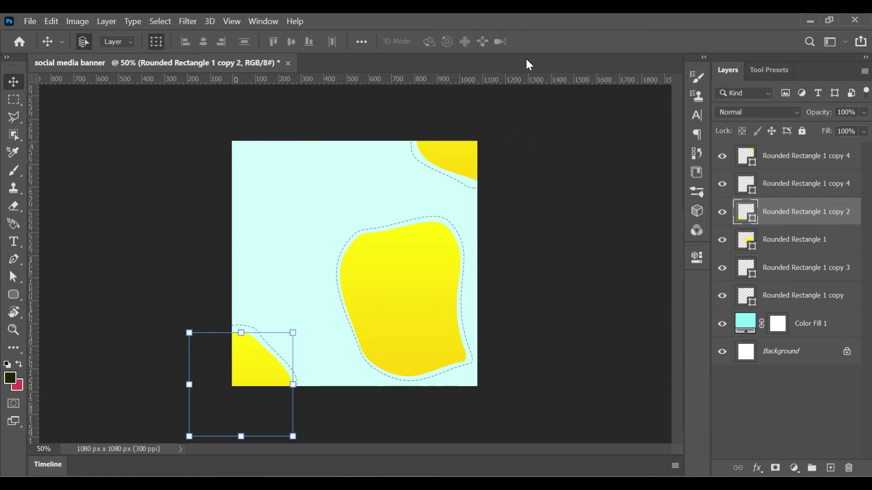
{"action": "key", "text": "u"}
{"action": "left_click", "coordinate": [153, 41]}
{"action": "left_click", "coordinate": [237, 67]}
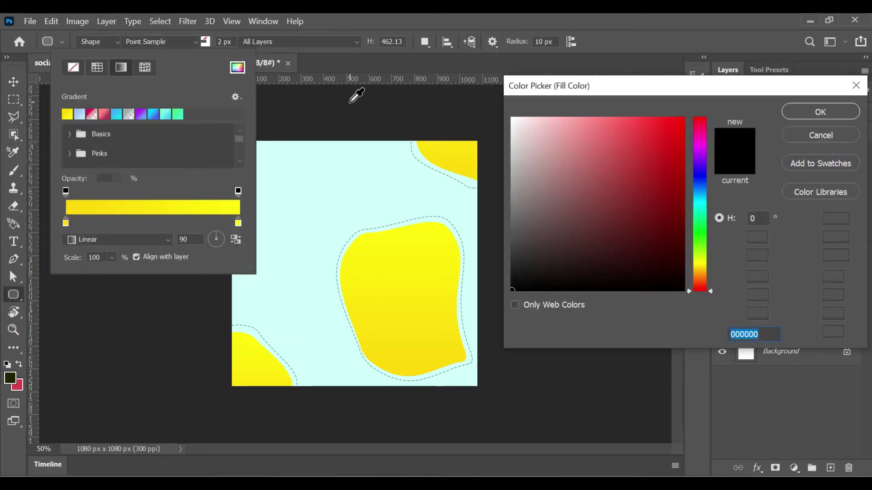
{"action": "left_click", "coordinate": [372, 154]}
{"action": "left_click_drag", "start_coordinate": [550, 111], "coordinate": [571, 120]}
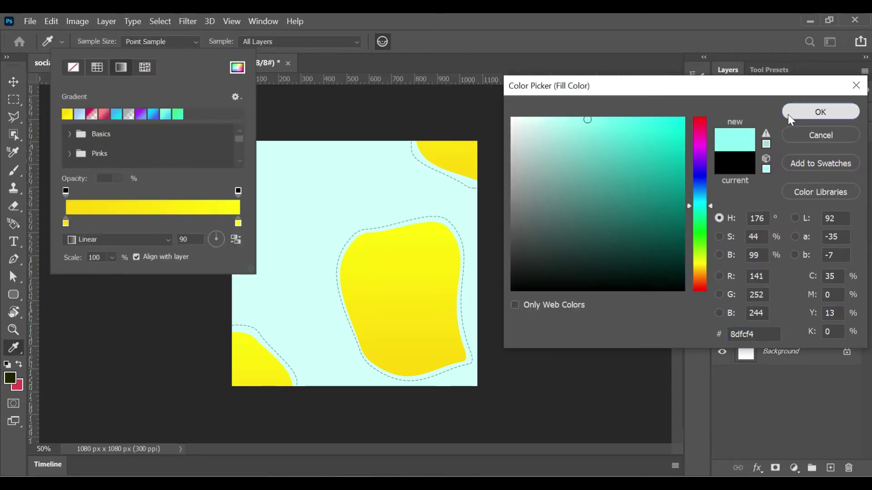
{"action": "left_click", "coordinate": [820, 112]}
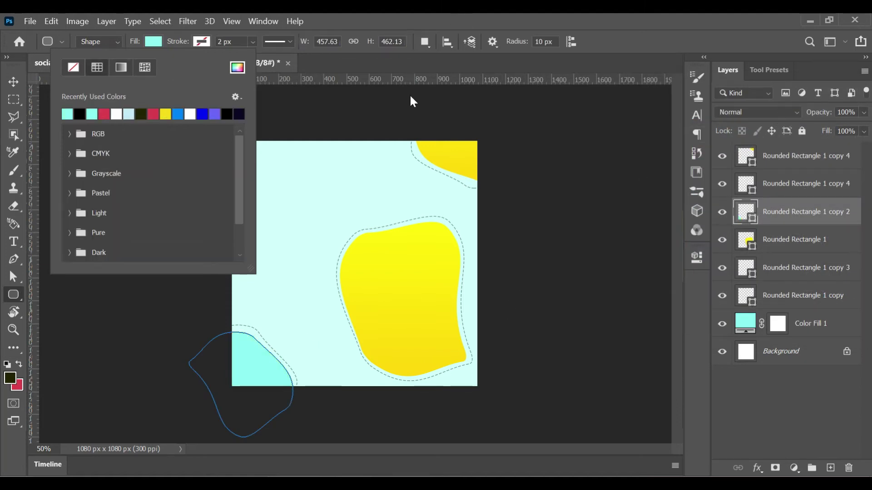
{"action": "left_click", "coordinate": [755, 220]}
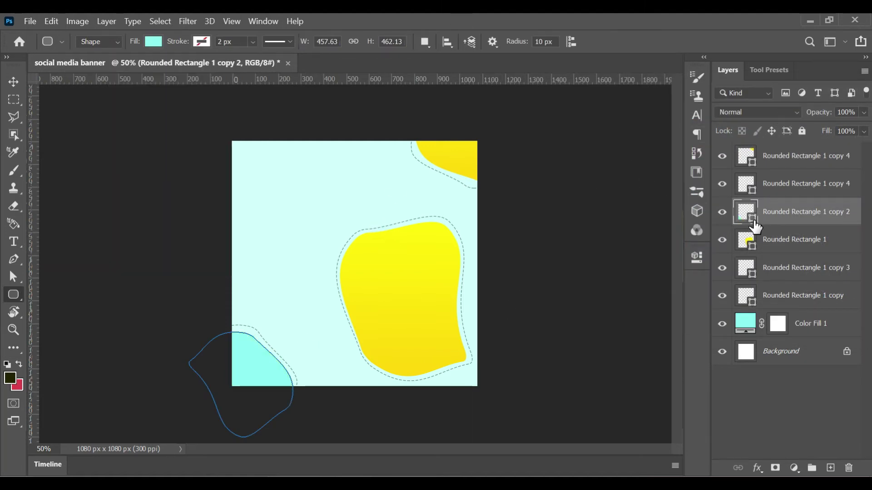
Change the bottom-left blob's fill to a lighter, softer teal.
{"action": "double_click", "coordinate": [758, 222]}
{"action": "left_click", "coordinate": [787, 78]}
{"action": "left_click", "coordinate": [151, 41]}
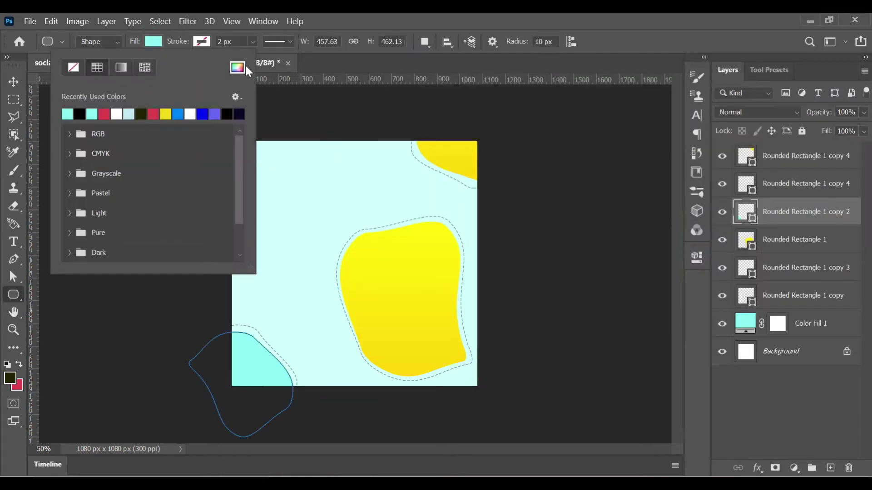
{"action": "left_click", "coordinate": [237, 67]}
{"action": "left_click", "coordinate": [562, 130]}
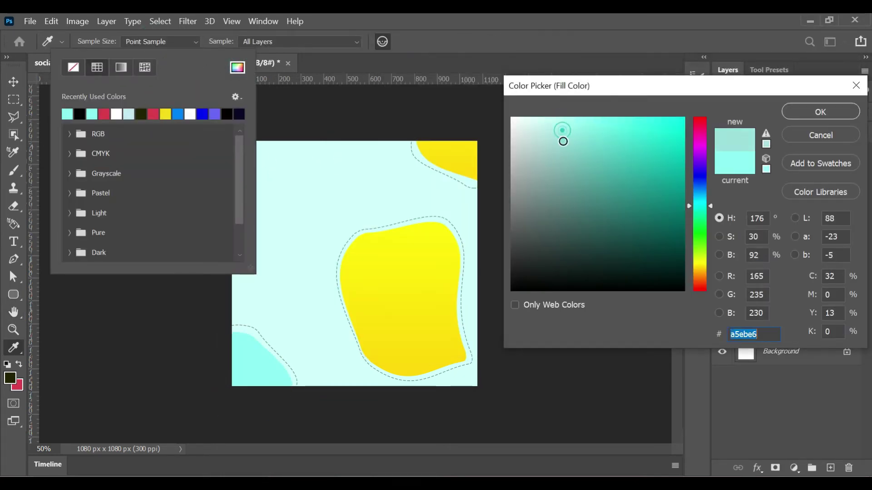
{"action": "left_click", "coordinate": [794, 105]}
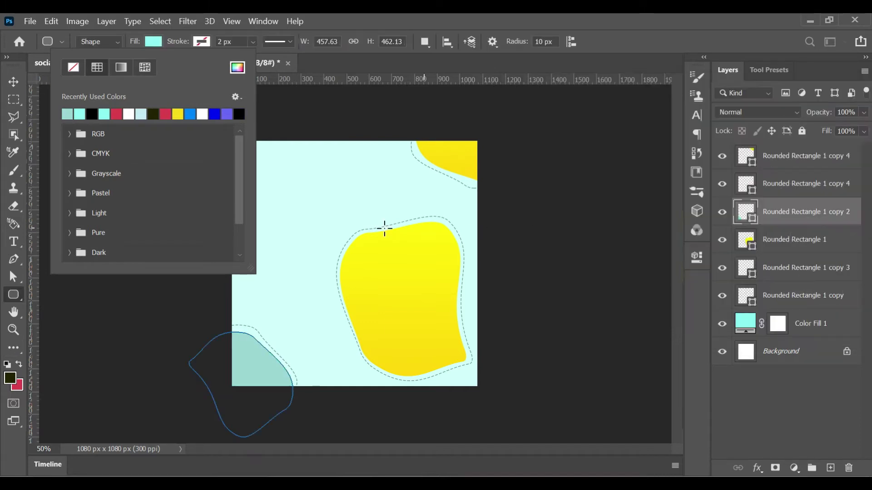
{"action": "left_click", "coordinate": [384, 229]}
{"action": "left_click", "coordinate": [459, 240]}
{"action": "left_click", "coordinate": [401, 331]}
{"action": "left_click", "coordinate": [459, 240]}
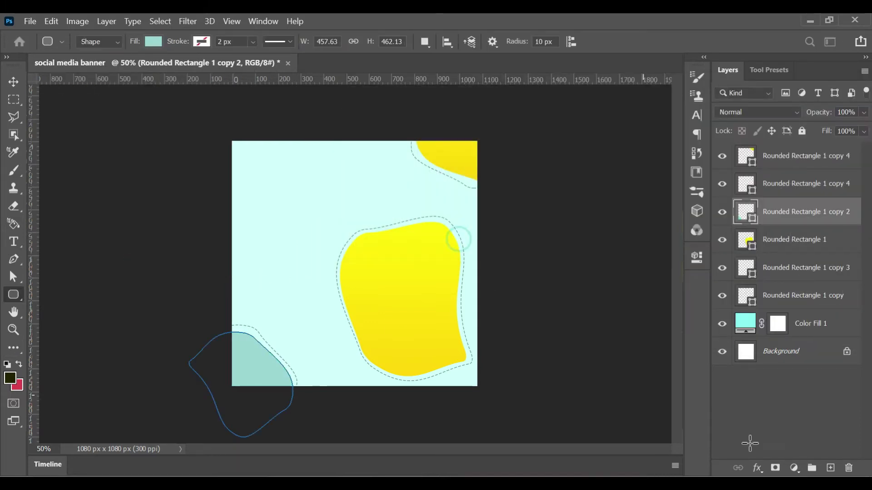
{"action": "left_click", "coordinate": [764, 423]}
Give the top-right blob the same teal (9bd5d1) sampled from the bottom-left blob, then call up Open.
{"action": "key", "text": "b"}
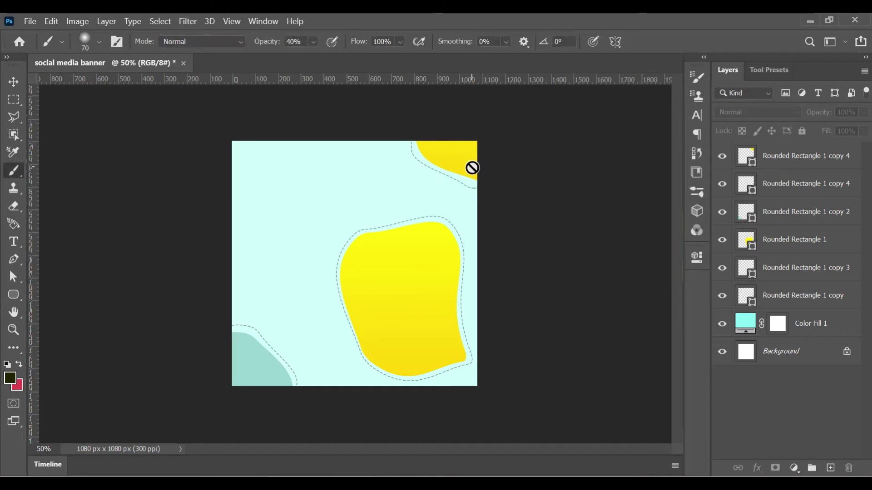
{"action": "key", "text": "v"}
{"action": "left_click", "coordinate": [472, 168]}
{"action": "double_click", "coordinate": [750, 172]}
{"action": "left_click", "coordinate": [521, 152]}
{"action": "key", "text": "u"}
{"action": "left_click", "coordinate": [154, 42]}
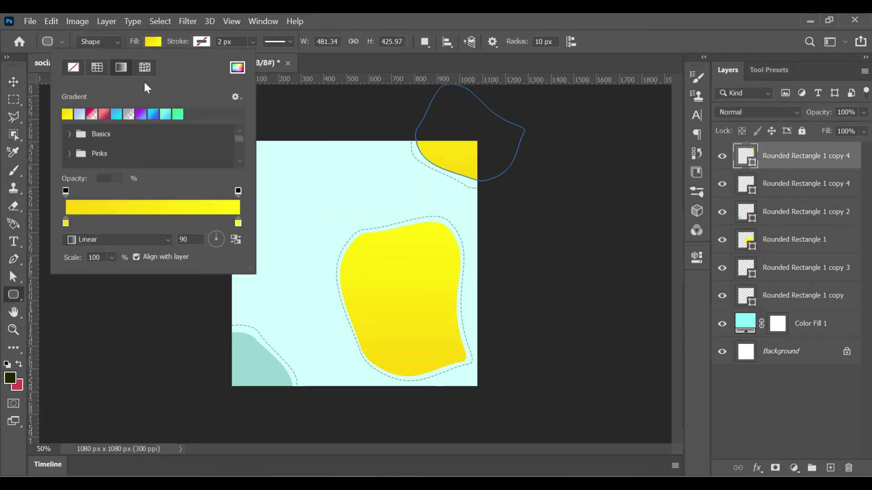
{"action": "left_click", "coordinate": [241, 69]}
{"action": "left_click", "coordinate": [253, 365]}
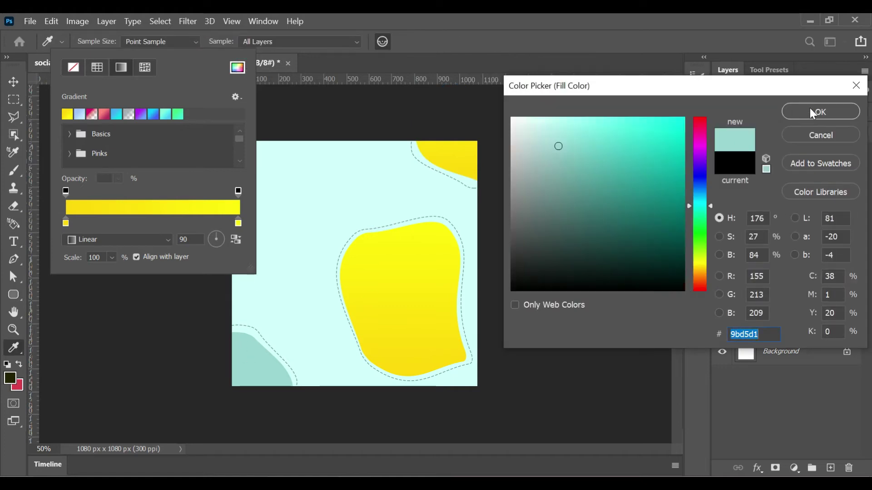
{"action": "left_click", "coordinate": [810, 112]}
{"action": "left_click", "coordinate": [747, 412]}
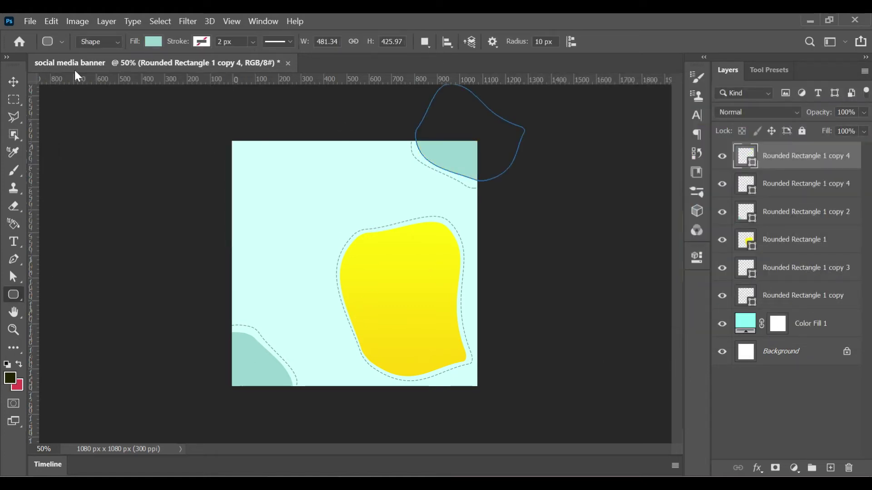
{"action": "key", "text": "ctrl+o"}
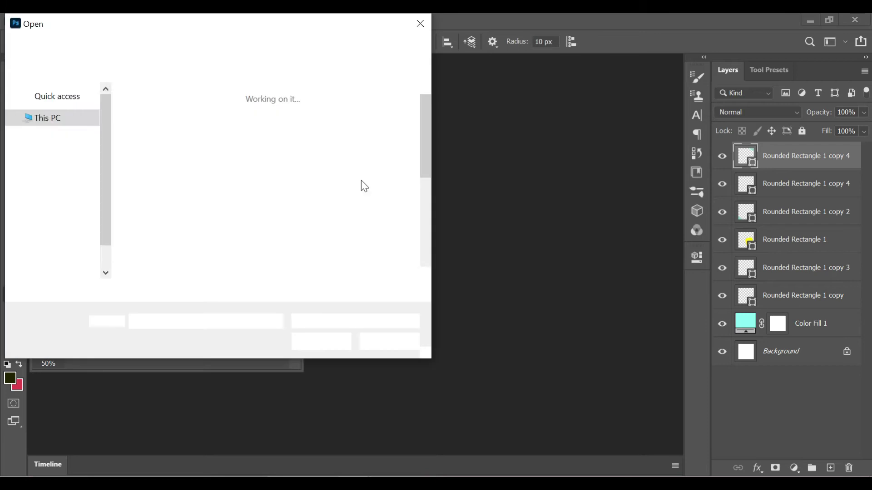
Open the doctor photo from the Data drive's models folder and select all of it.
{"action": "left_click", "coordinate": [80, 244]}
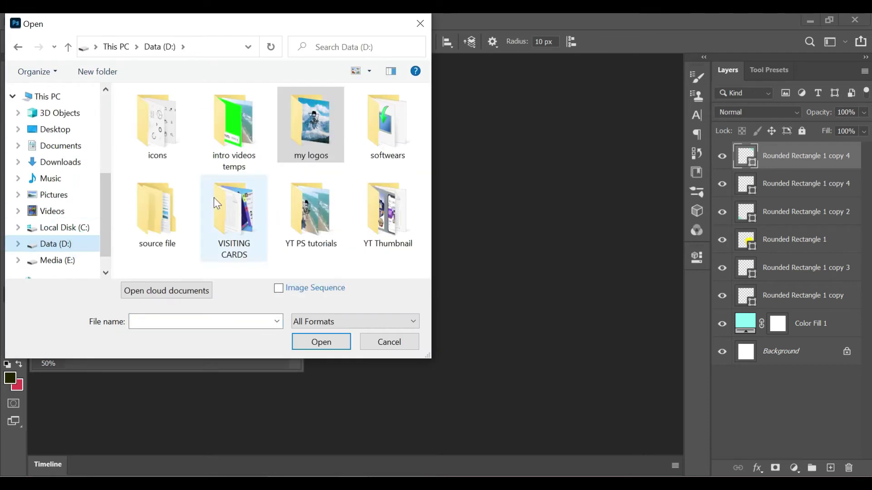
{"action": "double_click", "coordinate": [140, 207]}
{"action": "double_click", "coordinate": [313, 127]}
{"action": "left_click", "coordinate": [312, 131]}
{"action": "double_click", "coordinate": [311, 132]}
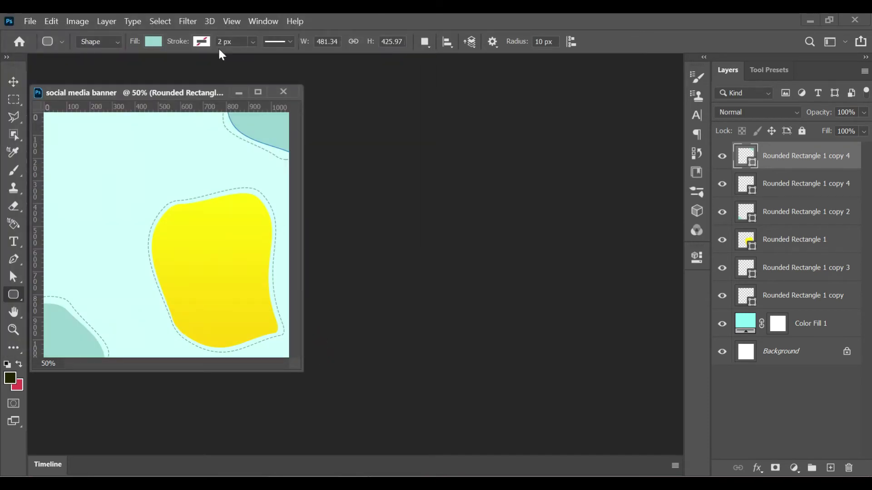
{"action": "left_click_drag", "start_coordinate": [192, 67], "coordinate": [230, 55]}
{"action": "key", "text": "ctrl+a"}
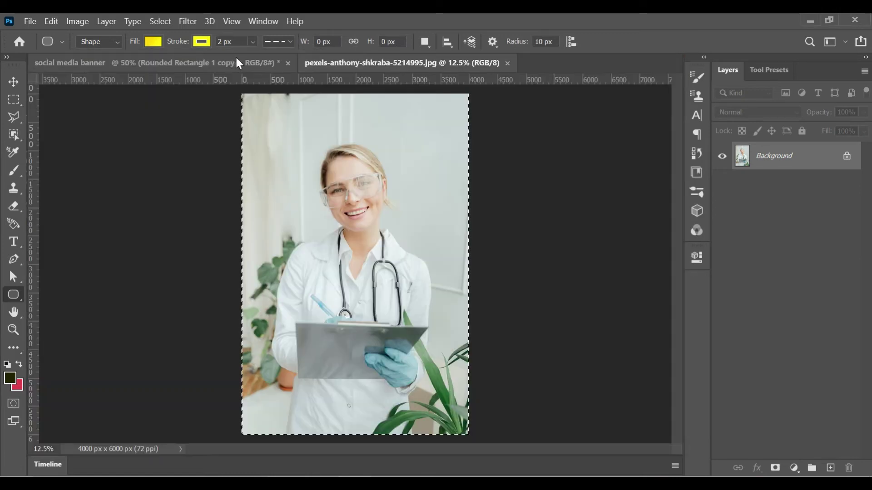
{"action": "left_click", "coordinate": [132, 66]}
Paste the doctor photo above the large yellow blob, shrink it to about a quarter and place it over the right blob.
{"action": "left_click", "coordinate": [780, 241]}
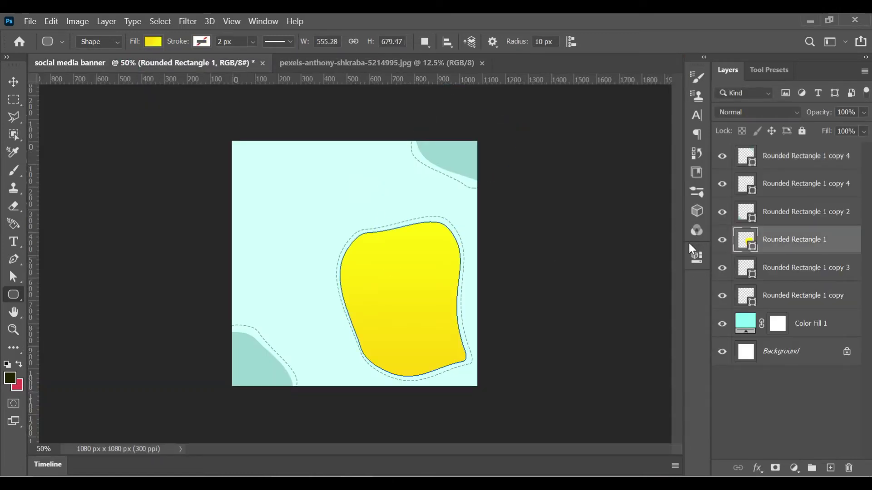
{"action": "left_click", "coordinate": [722, 243]}
{"action": "key", "text": "ctrl+v"}
{"action": "key", "text": "ctrl+t"}
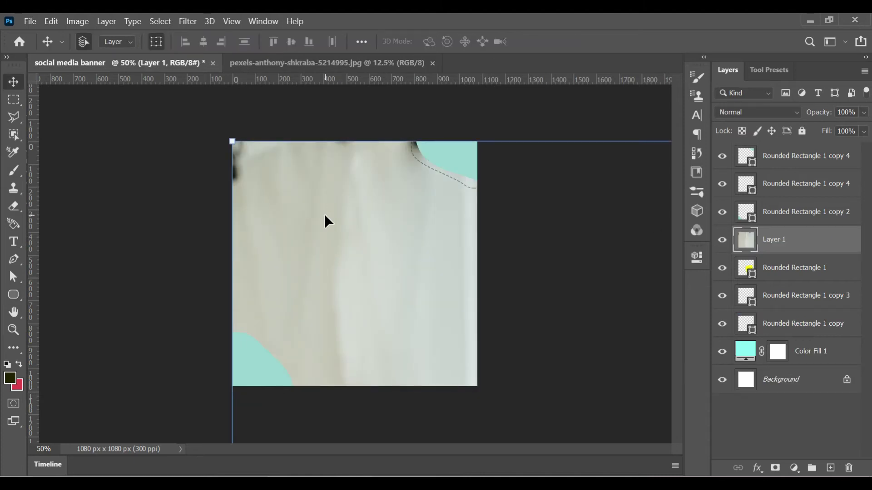
{"action": "key", "text": "ctrl+0"}
{"action": "left_click_drag", "start_coordinate": [370, 277], "coordinate": [374, 292]}
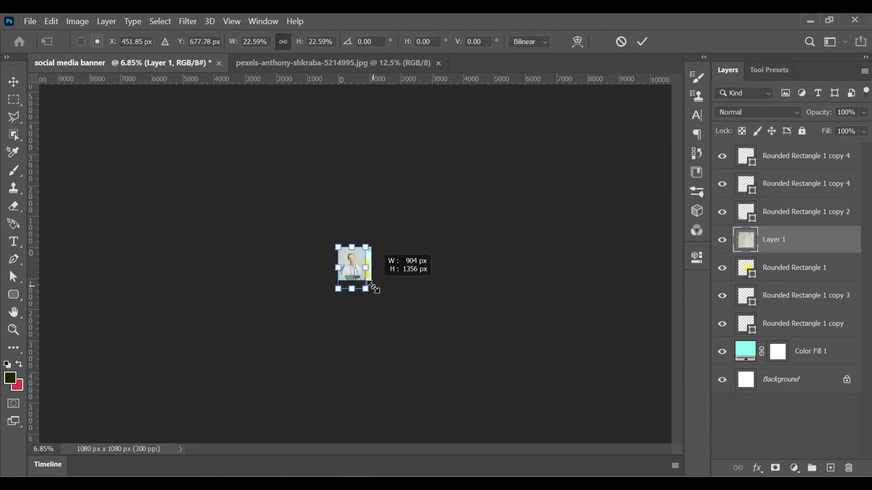
{"action": "key", "text": "ctrl+plus"}
{"action": "key", "text": "ctrl+plus"}
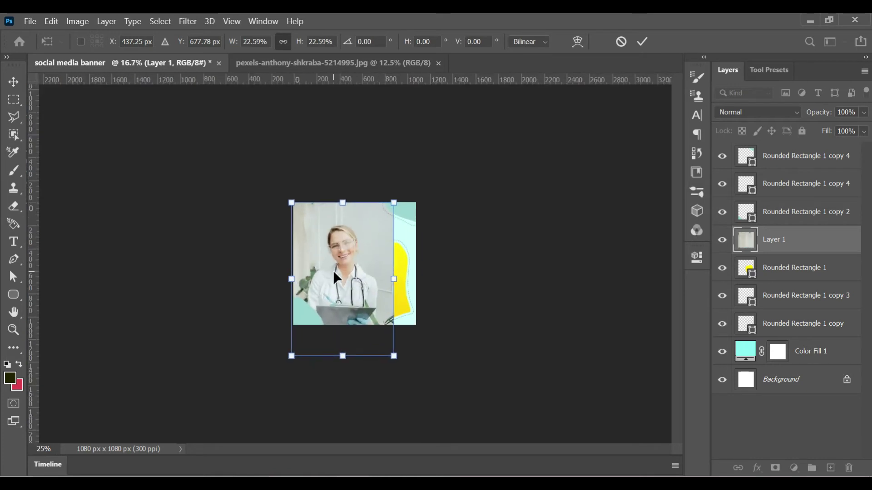
{"action": "key", "text": "ctrl+plus"}
{"action": "key", "text": "ctrl+plus"}
{"action": "key", "text": "ctrl+plus"}
{"action": "left_click_drag", "start_coordinate": [337, 284], "coordinate": [425, 292]}
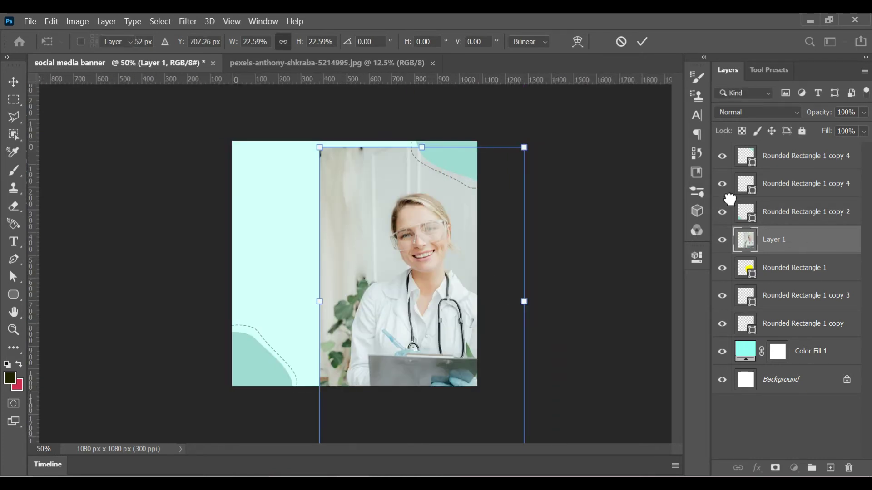
{"action": "key", "text": "Return"}
Clip the photo into the yellow blob and resize it so the doctor is centred.
{"action": "right_click", "coordinate": [774, 243]}
{"action": "left_click", "coordinate": [599, 281]}
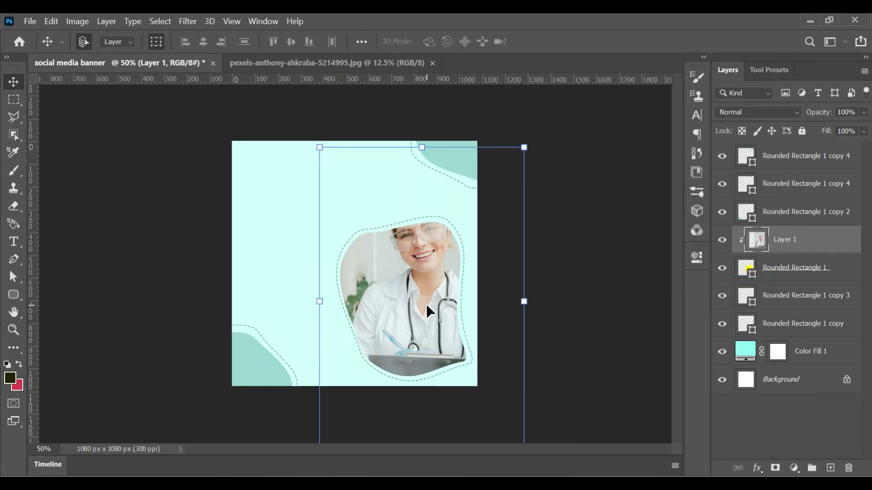
{"action": "key", "text": "ctrl+minus"}
{"action": "mouse_move", "coordinate": [468, 389]}
{"action": "left_mouse_down"}
{"action": "mouse_move", "coordinate": [422, 320]}
{"action": "mouse_move", "coordinate": [434, 366]}
{"action": "mouse_move", "coordinate": [408, 320]}
{"action": "left_mouse_up"}
{"action": "left_click_drag", "start_coordinate": [380, 291], "coordinate": [378, 305]}
{"action": "left_click_drag", "start_coordinate": [406, 333], "coordinate": [429, 370]}
{"action": "left_click_drag", "start_coordinate": [429, 239], "coordinate": [443, 219]}
{"action": "left_click_drag", "start_coordinate": [418, 333], "coordinate": [417, 331]}
{"action": "key", "text": "Return"}
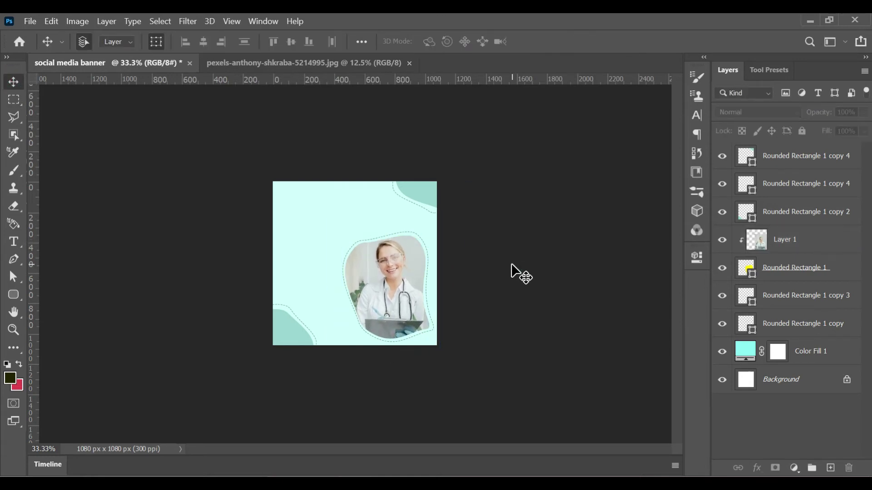
{"action": "key", "text": "ctrl+plus"}
{"action": "key", "text": "ctrl+plus"}
Raise the doctor photo's saturation to +26 with Hue/Saturation.
{"action": "left_click", "coordinate": [430, 272]}
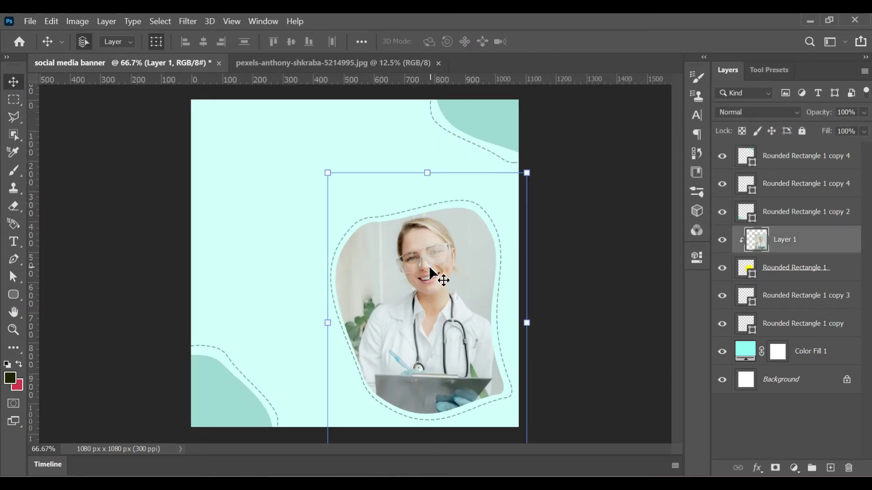
{"action": "key", "text": "ctrl+u"}
{"action": "left_click_drag", "start_coordinate": [617, 159], "coordinate": [636, 160]}
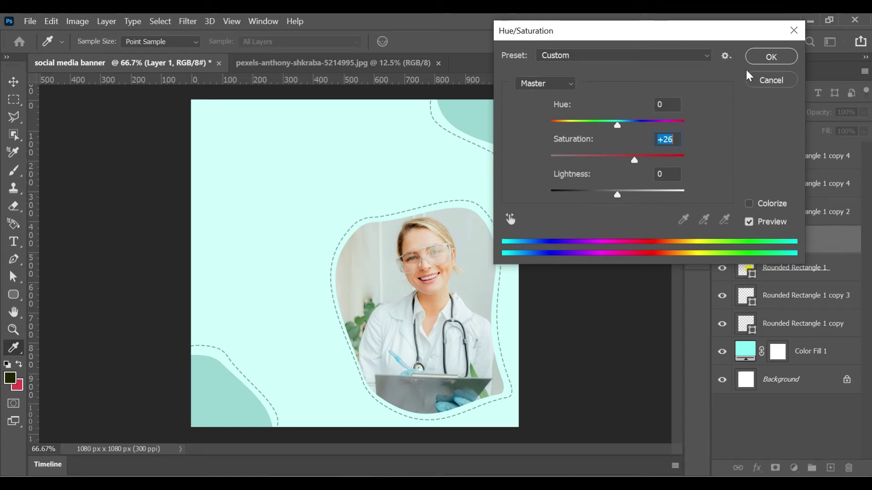
{"action": "left_click", "coordinate": [771, 57]}
{"action": "key", "text": "v"}
{"action": "left_click", "coordinate": [388, 257]}
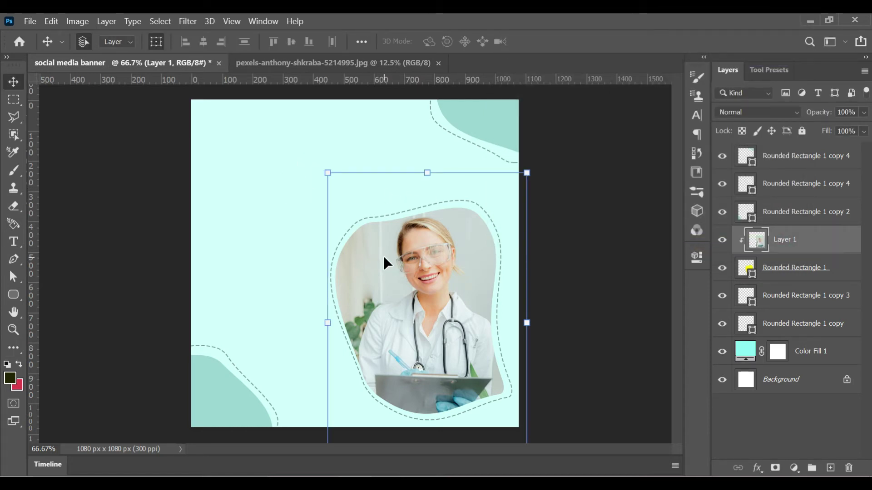
{"action": "left_click", "coordinate": [214, 236]}
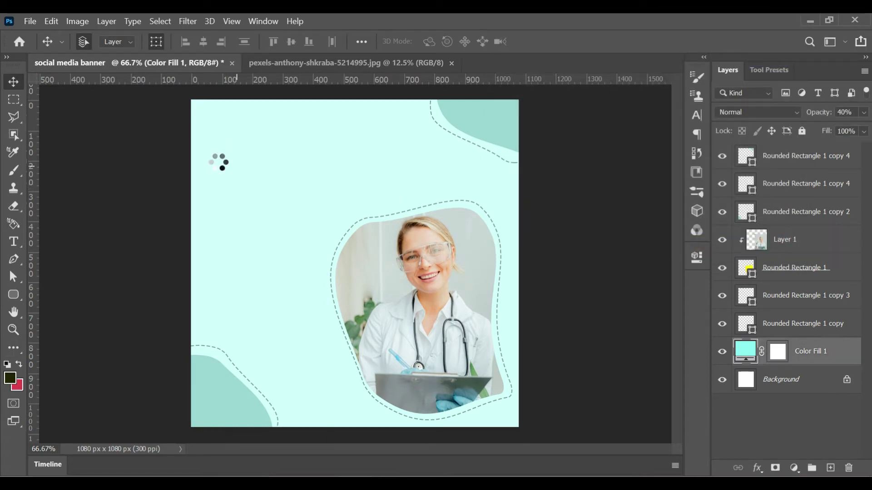
Add black text near the top left containing the pasted headline WE CARE FOT YOUR HEALTH.
{"action": "key", "text": "t"}
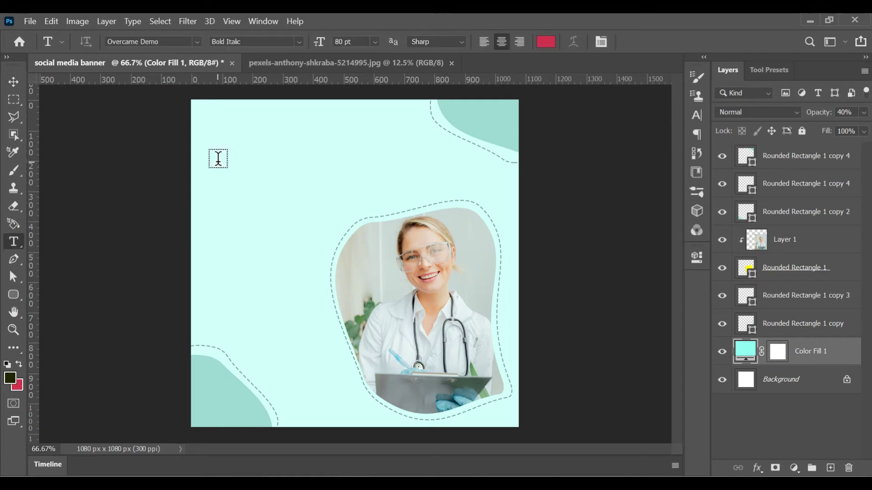
{"action": "left_click", "coordinate": [547, 42]}
{"action": "left_click", "coordinate": [514, 289]}
{"action": "left_click", "coordinate": [819, 110]}
{"action": "left_click", "coordinate": [215, 152]}
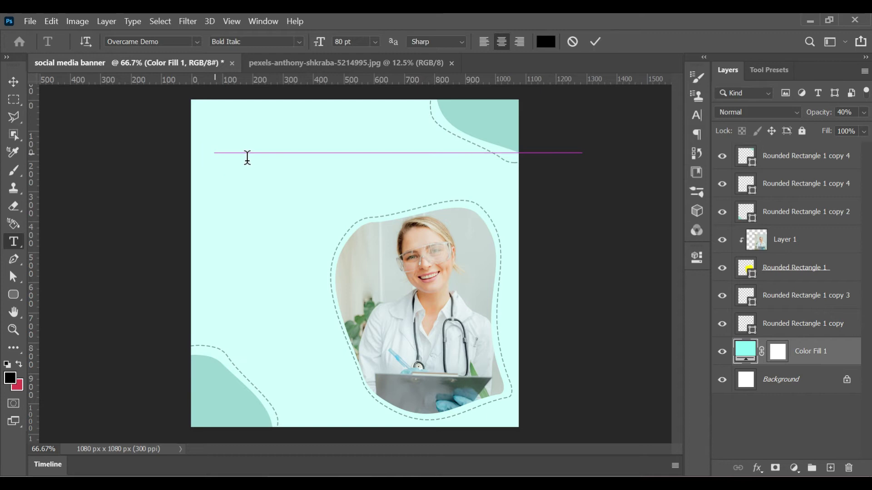
{"action": "key", "text": "ctrl+v"}
{"action": "left_click", "coordinate": [13, 82]}
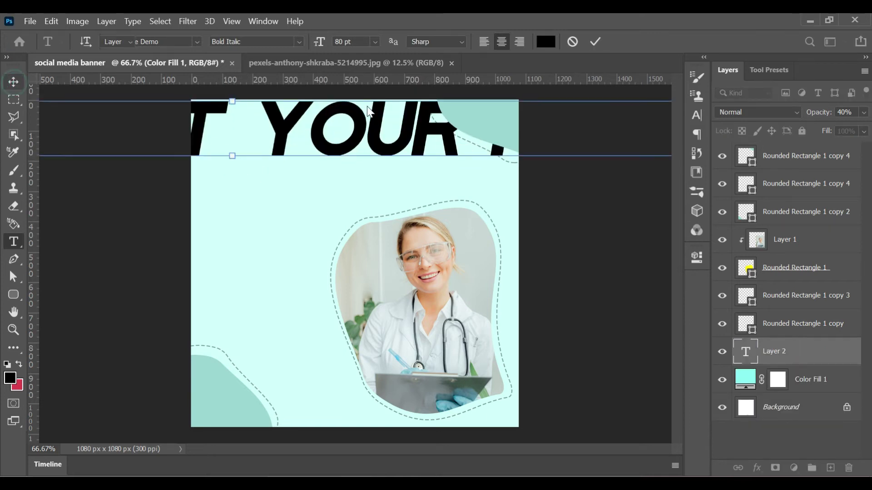
Set the headline to 10 pt, break it after WE CARE, and keep it on the canvas.
{"action": "left_click", "coordinate": [696, 115]}
{"action": "type", "text": "10"}
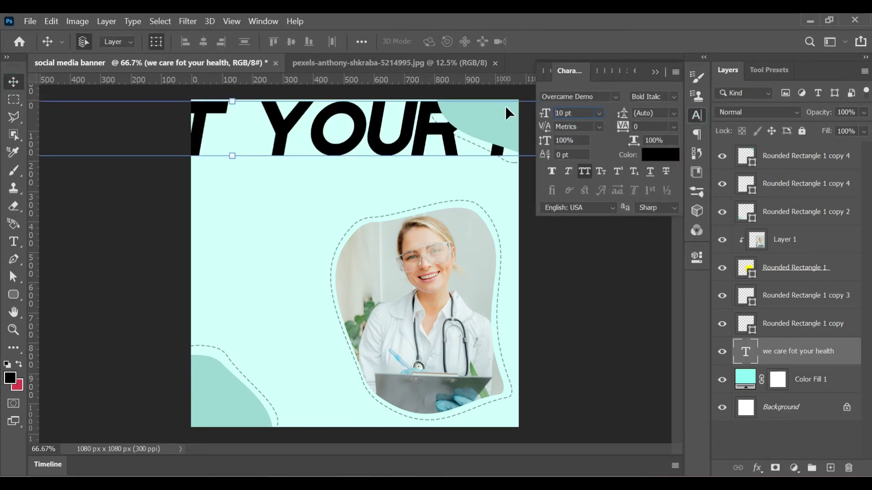
{"action": "key", "text": "Return"}
{"action": "left_click_drag", "start_coordinate": [241, 151], "coordinate": [303, 150]}
{"action": "key", "text": "t"}
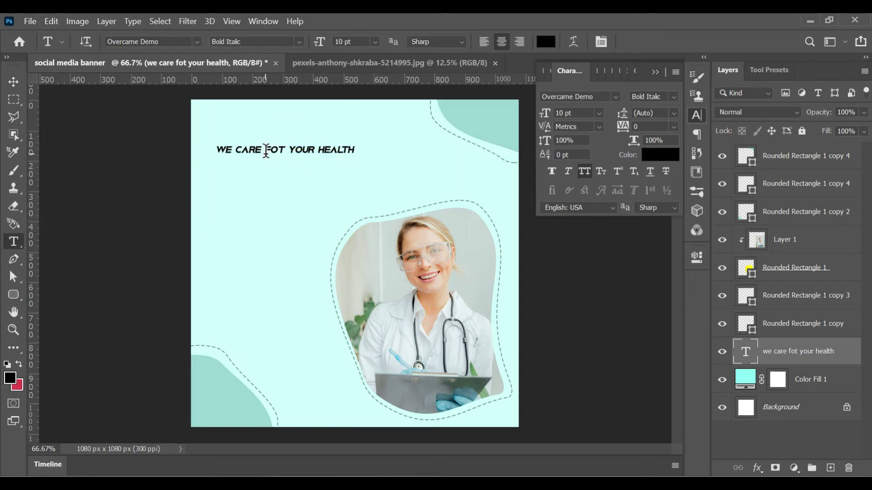
{"action": "left_click", "coordinate": [266, 151]}
{"action": "key", "text": "Return"}
{"action": "key", "text": "Return"}
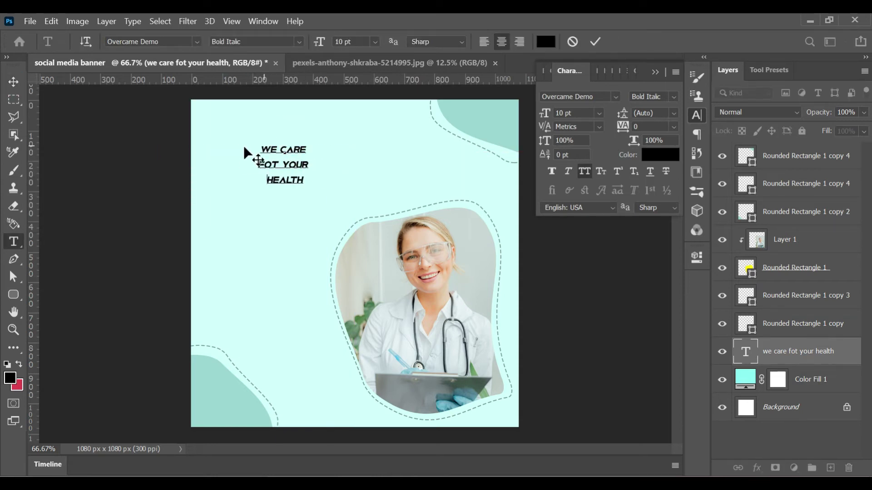
{"action": "left_click", "coordinate": [13, 82]}
{"action": "left_click_drag", "start_coordinate": [300, 174], "coordinate": [276, 169]}
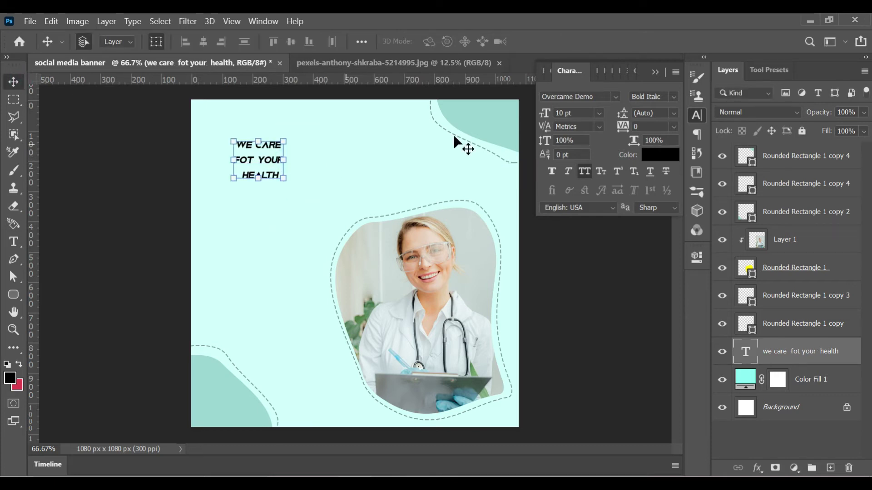
Enlarge the headline to about 20 pt in Gilroy ExtraBold and shift it right and down.
{"action": "left_click_drag", "start_coordinate": [538, 112], "coordinate": [552, 112]}
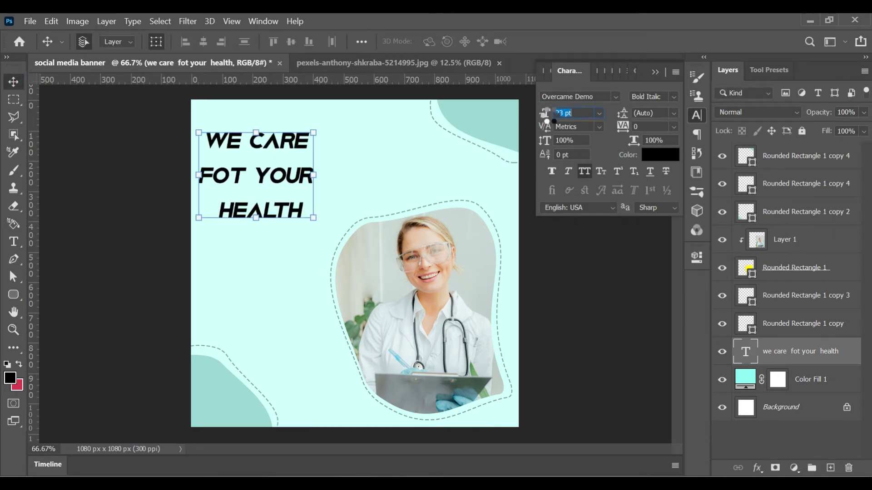
{"action": "left_click", "coordinate": [615, 97]}
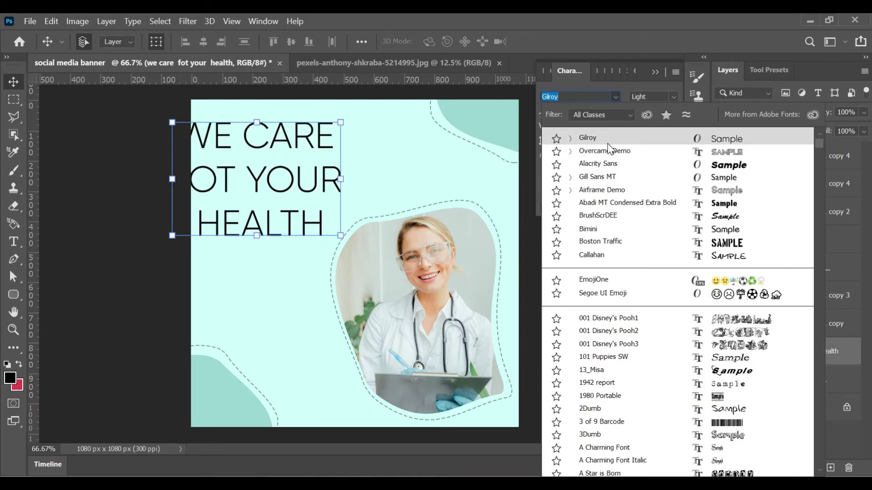
{"action": "left_click", "coordinate": [588, 138]}
{"action": "left_click", "coordinate": [673, 96]}
{"action": "left_click", "coordinate": [649, 120]}
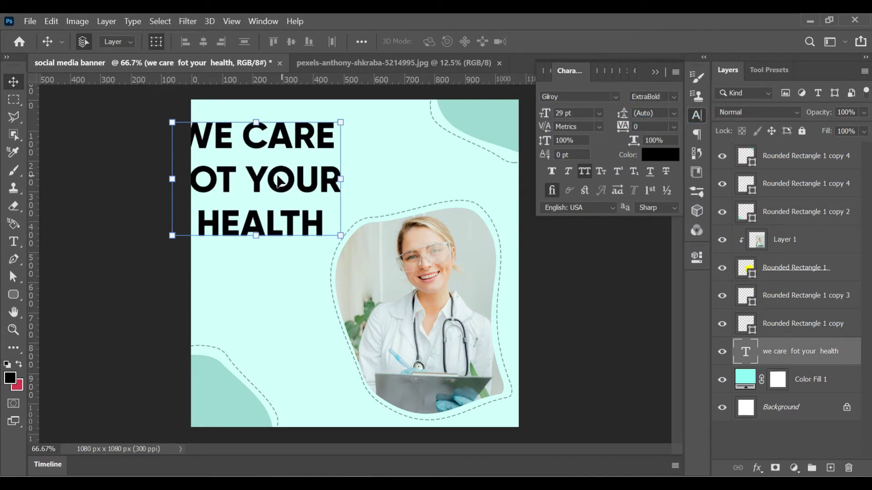
{"action": "left_click_drag", "start_coordinate": [280, 182], "coordinate": [306, 186]}
{"action": "left_click", "coordinate": [311, 224]}
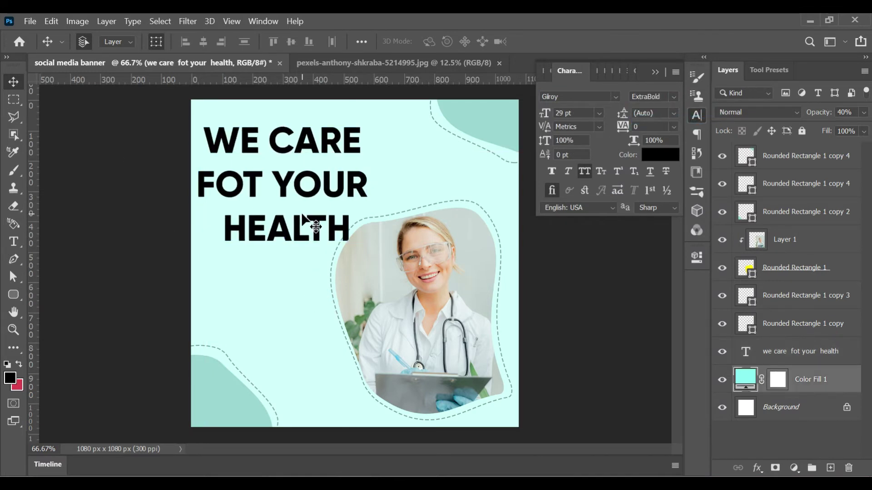
Correct FOT to FOR and set the headline leading to 23 pt.
{"action": "key", "text": "t"}
{"action": "left_click", "coordinate": [254, 186]}
{"action": "key", "text": "Delete"}
{"action": "type", "text": "R"}
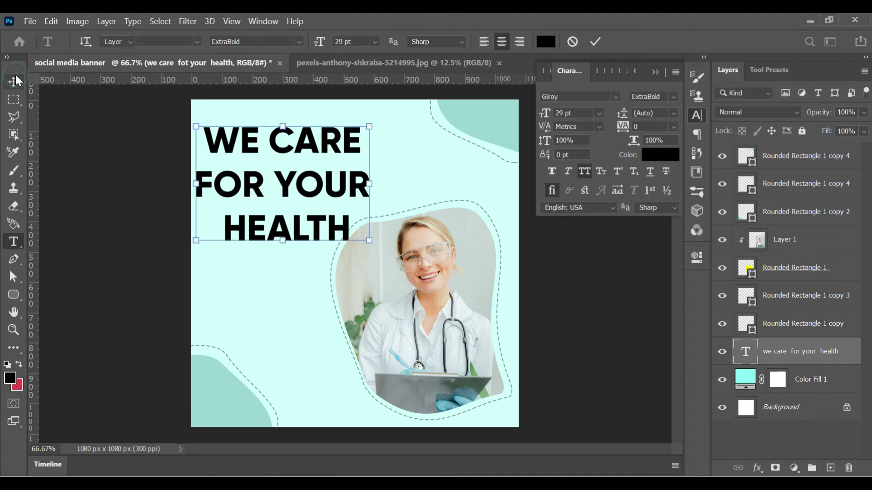
{"action": "left_click", "coordinate": [15, 81]}
{"action": "left_click_drag", "start_coordinate": [626, 119], "coordinate": [618, 117]}
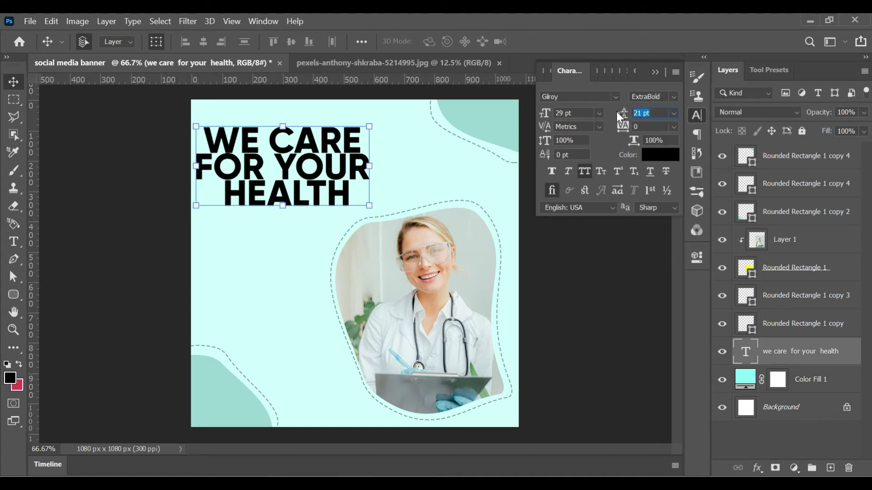
{"action": "type", "text": "23"}
{"action": "key", "text": "Return"}
Move WE CARE FOR YOUR lower and bring the separate HEALTH line up beneath it.
{"action": "left_click", "coordinate": [291, 381]}
{"action": "left_click", "coordinate": [286, 178]}
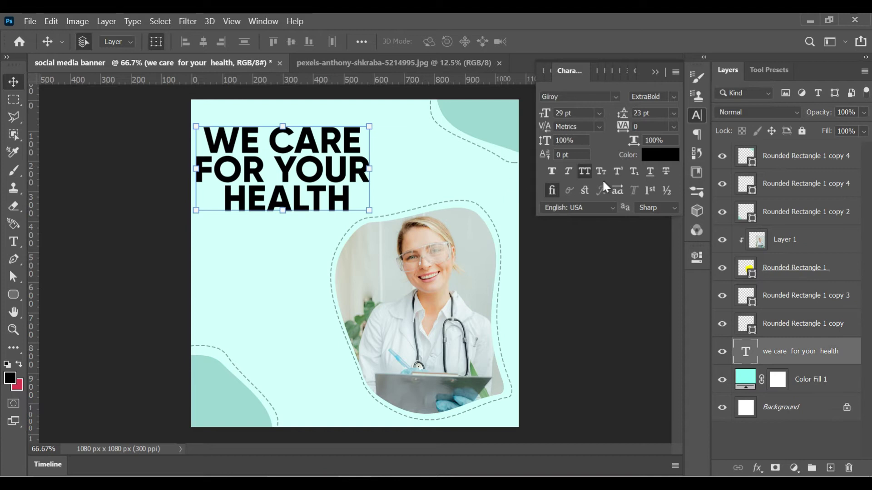
{"action": "left_click", "coordinate": [584, 172]}
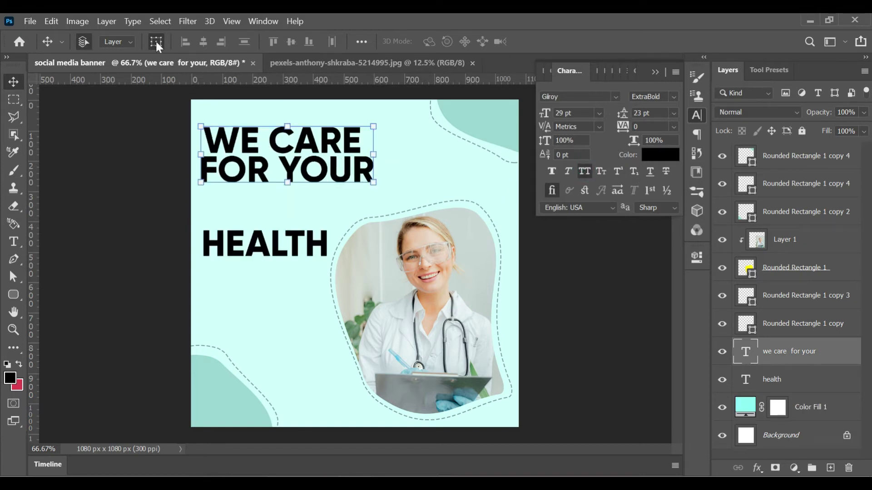
{"action": "left_click_drag", "start_coordinate": [255, 166], "coordinate": [254, 193]}
{"action": "mouse_move", "coordinate": [256, 243]}
{"action": "left_mouse_down"}
{"action": "mouse_move", "coordinate": [257, 226]}
{"action": "mouse_move", "coordinate": [262, 241]}
{"action": "left_mouse_up"}
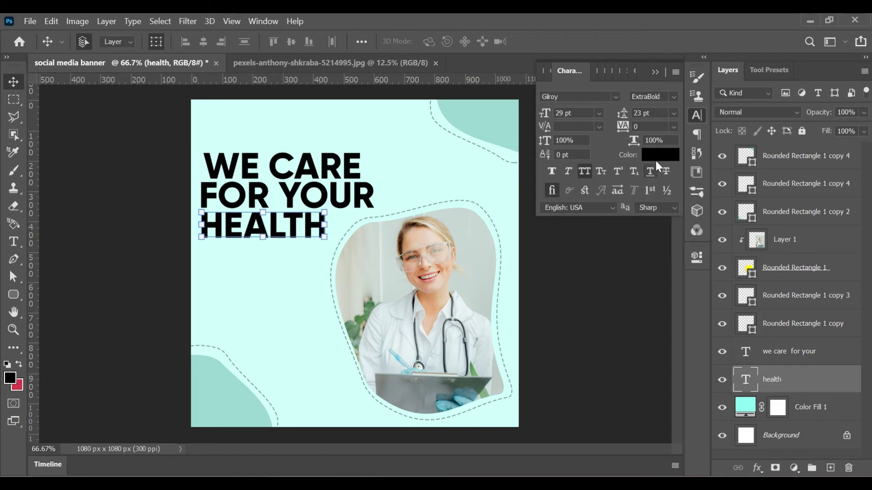
Try maroon, teal and green colours for HEALTH before settling back on black.
{"action": "left_click", "coordinate": [656, 159]}
{"action": "left_click", "coordinate": [570, 193]}
{"action": "left_click", "coordinate": [601, 202]}
{"action": "left_click", "coordinate": [701, 211]}
{"action": "left_click_drag", "start_coordinate": [702, 222], "coordinate": [702, 236]}
{"action": "left_click", "coordinate": [667, 120]}
{"action": "left_click_drag", "start_coordinate": [660, 134], "coordinate": [513, 119]}
{"action": "left_click", "coordinate": [496, 171]}
{"action": "left_click", "coordinate": [563, 270]}
{"action": "left_click_drag", "start_coordinate": [564, 270], "coordinate": [565, 288]}
{"action": "left_click", "coordinate": [820, 111]}
Select the WE CARE FOR YOUR layer, then the Color Fill 1 background layer.
{"action": "key", "text": "v"}
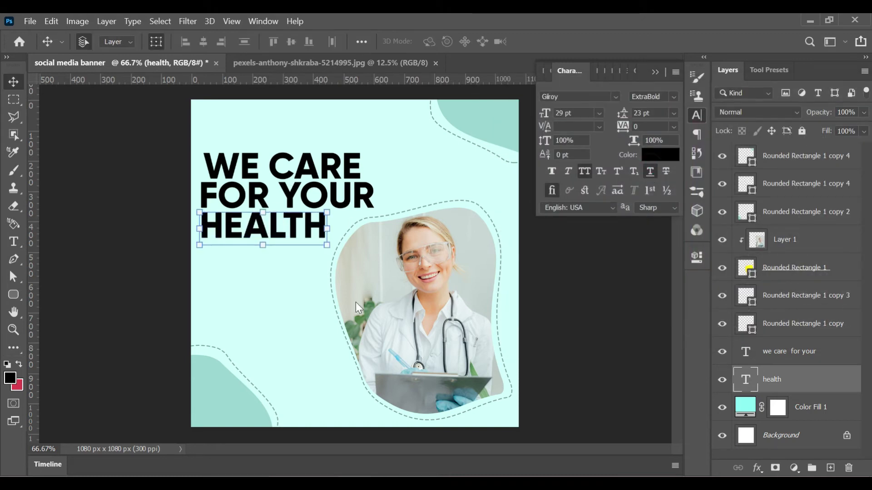
{"action": "left_click", "coordinate": [252, 284]}
{"action": "left_click", "coordinate": [276, 208]}
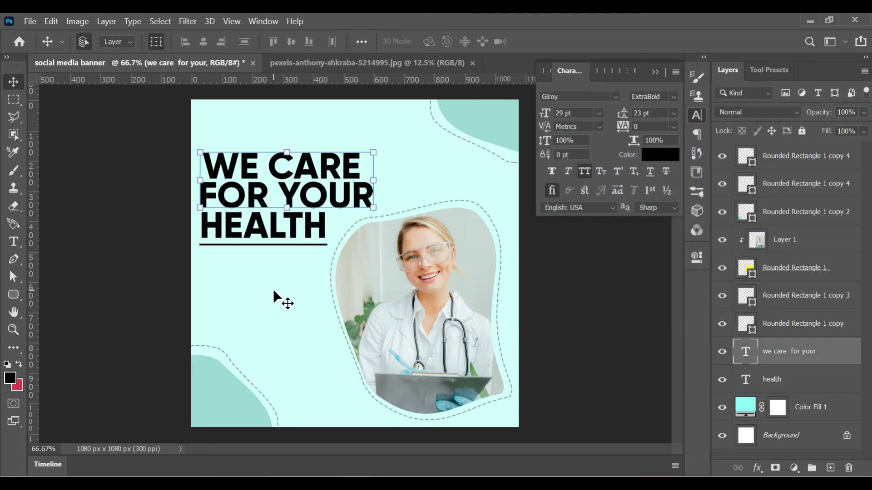
{"action": "left_click", "coordinate": [272, 310]}
Draw a trial body text box under the headline, try 10 then 5 pt, then delete it.
{"action": "key", "text": "4"}
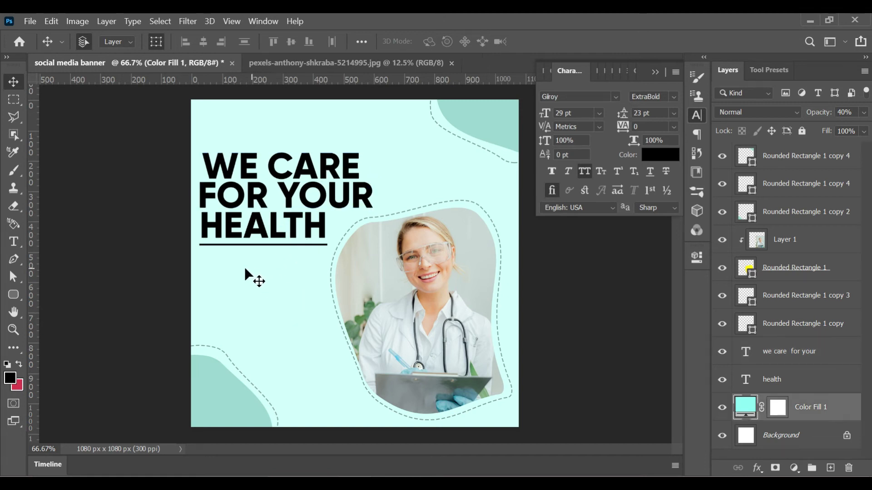
{"action": "key", "text": "t"}
{"action": "left_click_drag", "start_coordinate": [223, 263], "coordinate": [311, 345]}
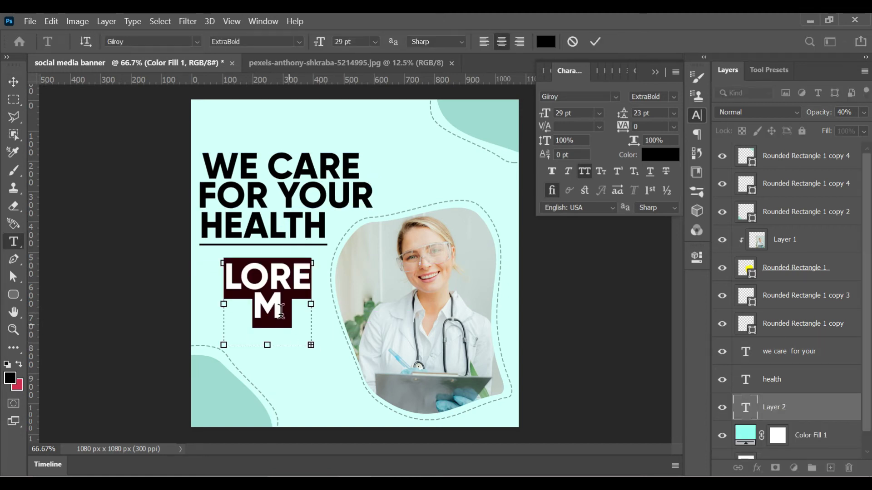
{"action": "type", "text": "10"}
{"action": "key", "text": "Return"}
{"action": "left_click", "coordinate": [544, 113]}
{"action": "type", "text": "5"}
{"action": "key", "text": "Return"}
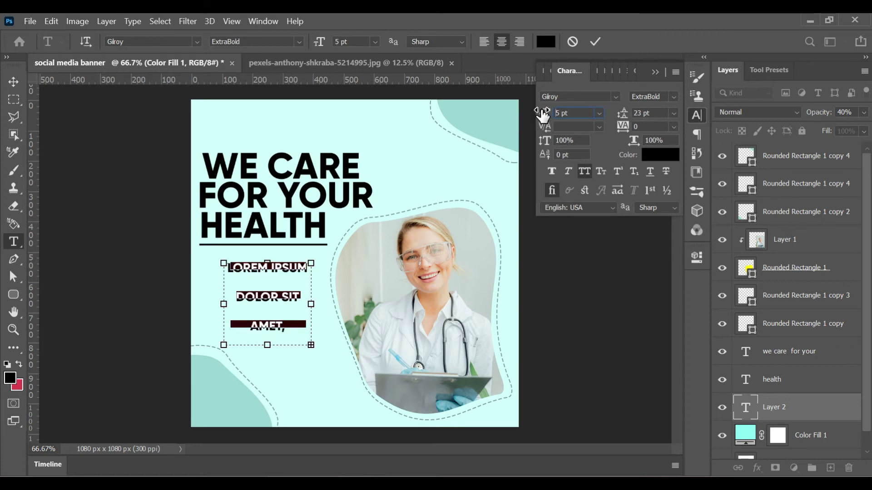
{"action": "left_click", "coordinate": [13, 81]}
{"action": "key", "text": "Delete"}
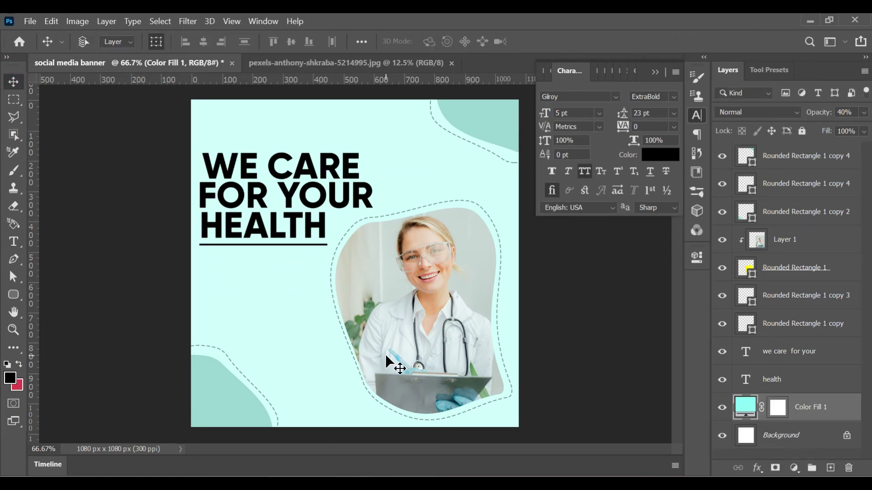
Draw a second paragraph box, try a line spacing of 0, then delete the collapsed layer.
{"action": "key", "text": "t"}
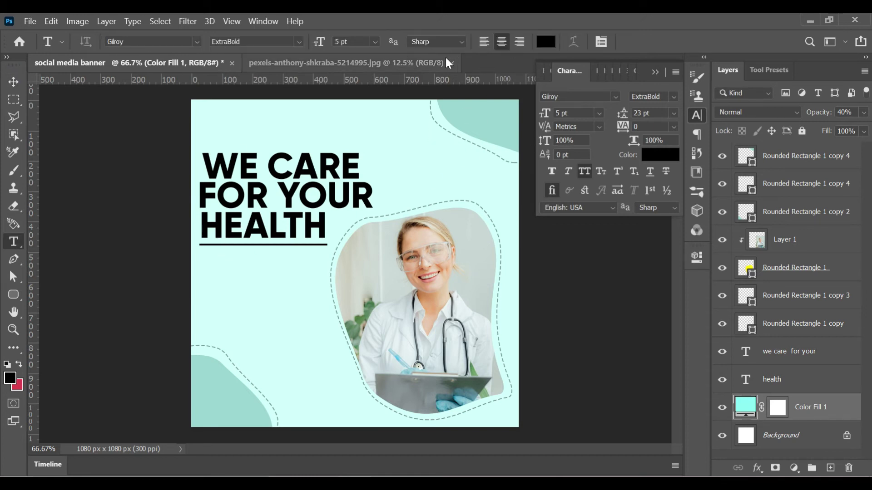
{"action": "left_click_drag", "start_coordinate": [215, 263], "coordinate": [314, 345]}
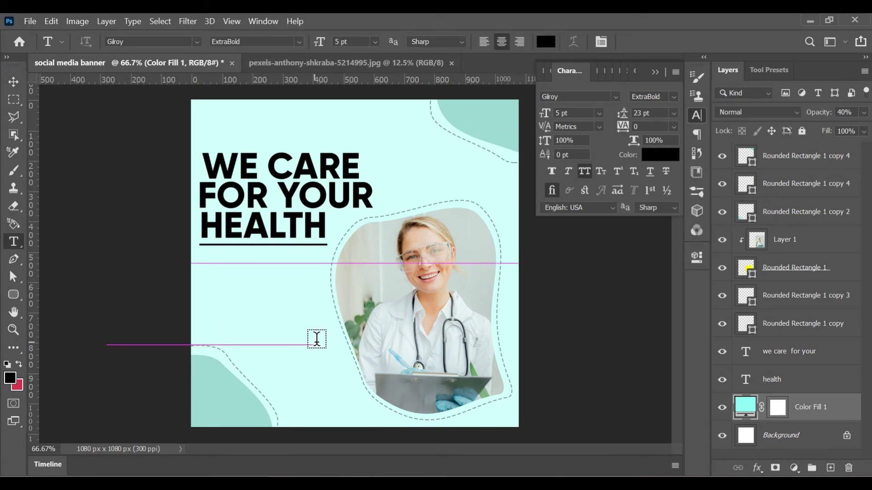
{"action": "left_click", "coordinate": [640, 112]}
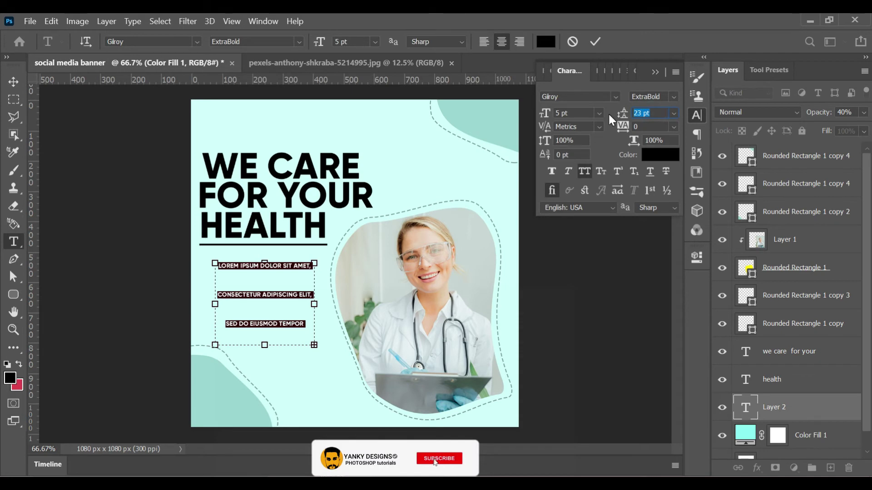
{"action": "type", "text": "0.01"}
{"action": "key", "text": "Return"}
{"action": "left_click", "coordinate": [488, 211]}
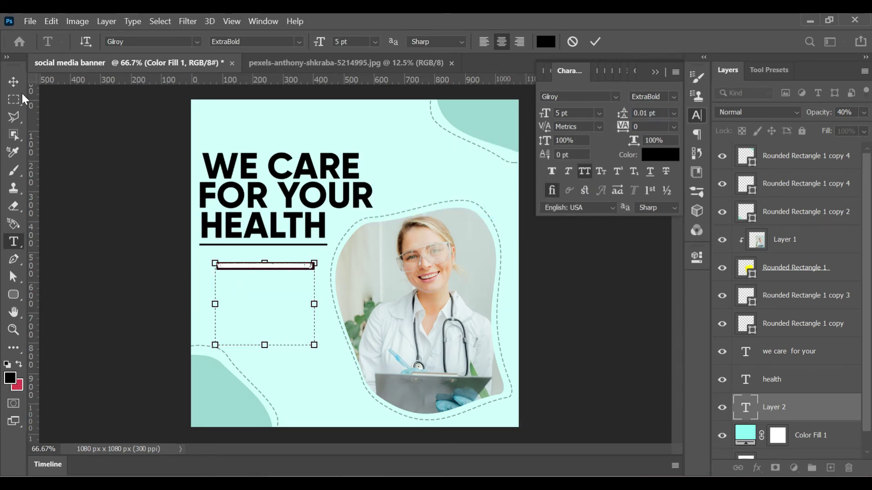
{"action": "left_click", "coordinate": [14, 81]}
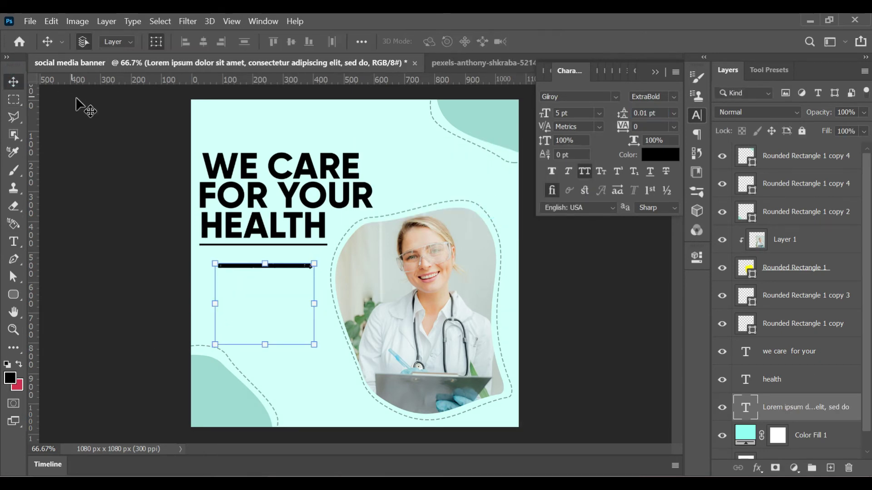
{"action": "key", "text": "Delete"}
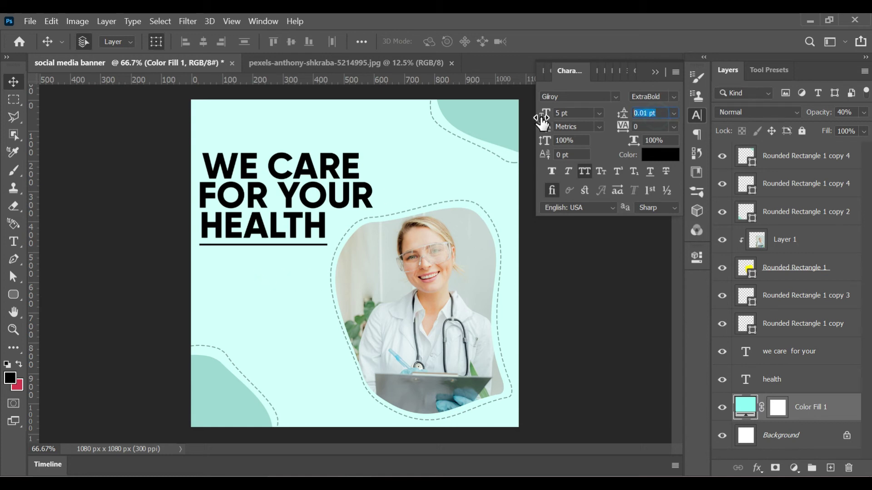
{"action": "left_click", "coordinate": [471, 211]}
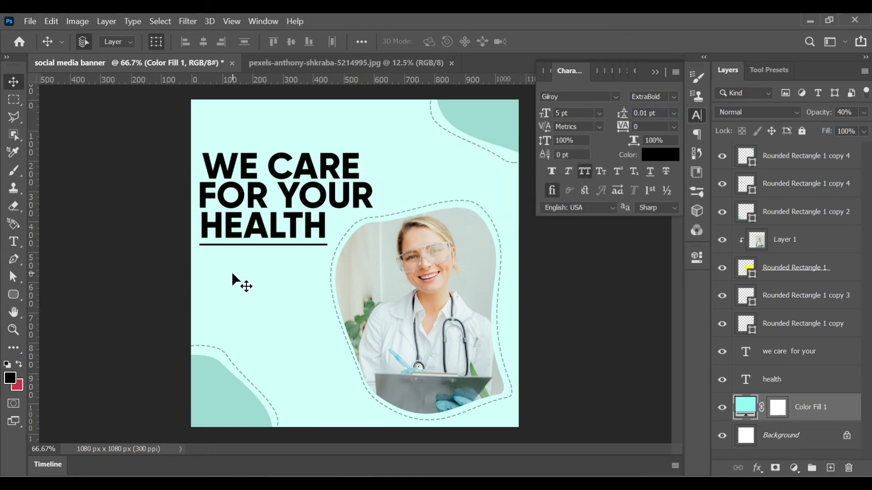
Create the lorem ipsum paragraph with 9 pt leading and move it under the HEALTH underline.
{"action": "key", "text": "t"}
{"action": "mouse_move", "coordinate": [219, 263]}
{"action": "left_mouse_down"}
{"action": "mouse_move", "coordinate": [278, 286]}
{"action": "mouse_move", "coordinate": [310, 346]}
{"action": "left_mouse_up"}
{"action": "left_click_drag", "start_coordinate": [623, 114], "coordinate": [633, 116]}
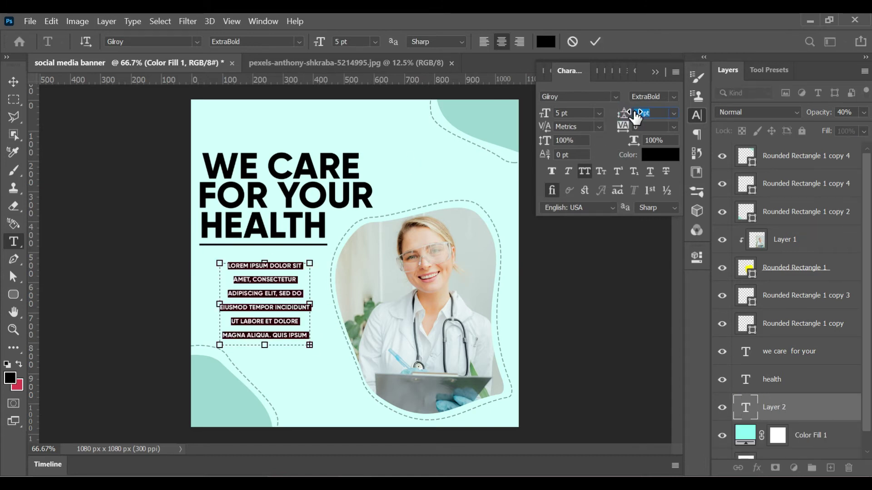
{"action": "key", "text": "ctrl+Return"}
{"action": "key", "text": "v"}
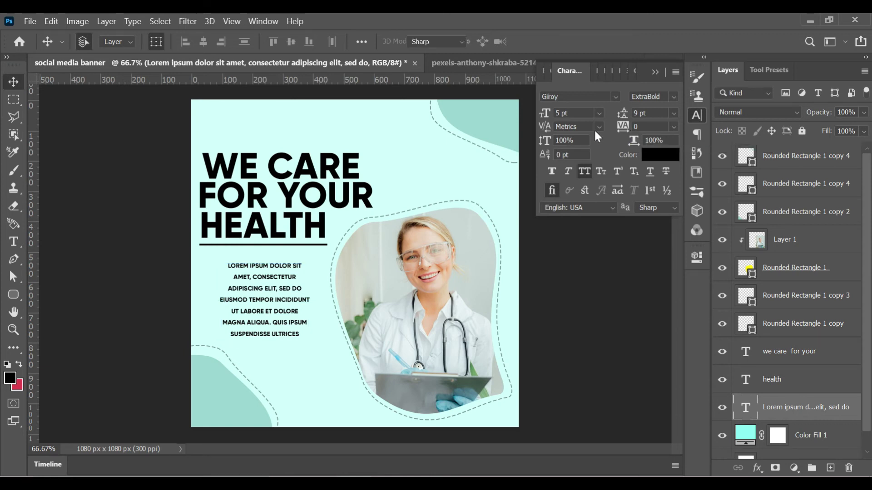
{"action": "key", "text": "t"}
{"action": "key", "text": "v"}
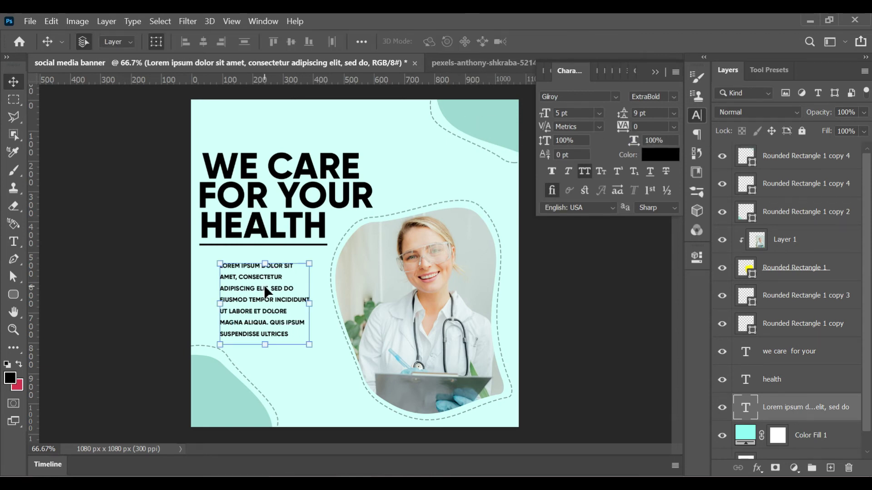
{"action": "left_click_drag", "start_coordinate": [265, 282], "coordinate": [245, 265]}
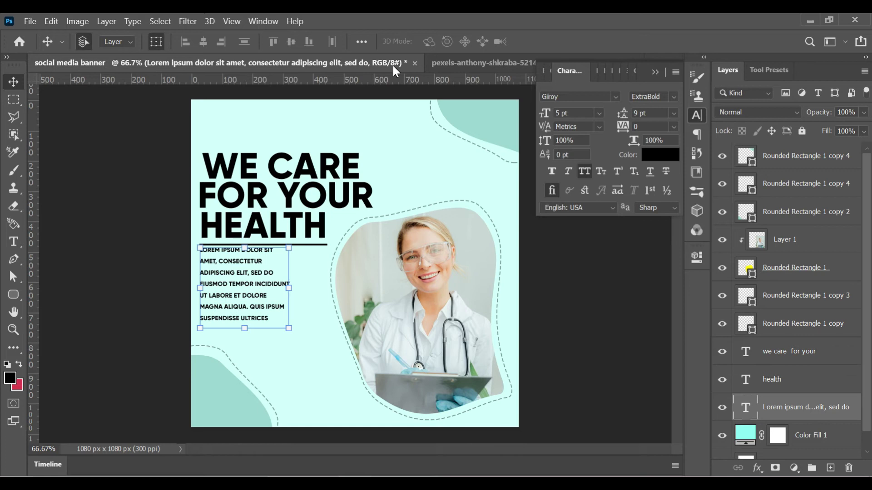
Left-align the body paragraph, testing a 2 pt size before reverting it.
{"action": "key", "text": "t"}
{"action": "left_click", "coordinate": [501, 41]}
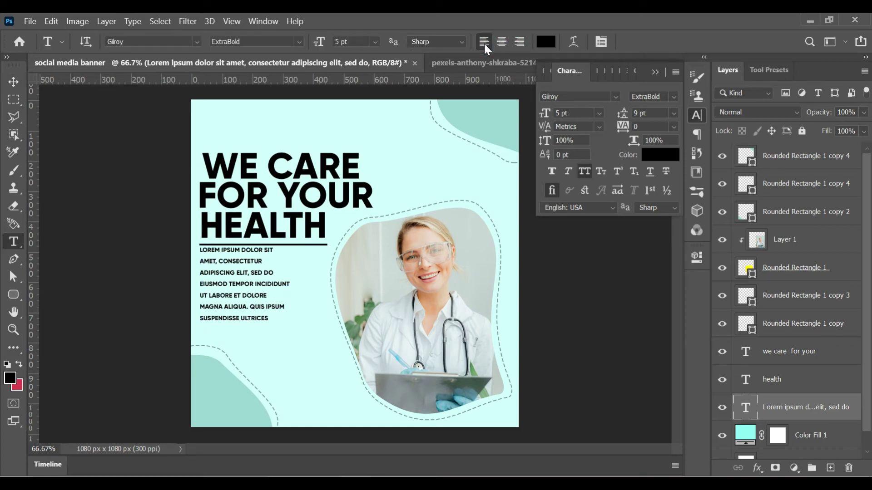
{"action": "left_click", "coordinate": [14, 81]}
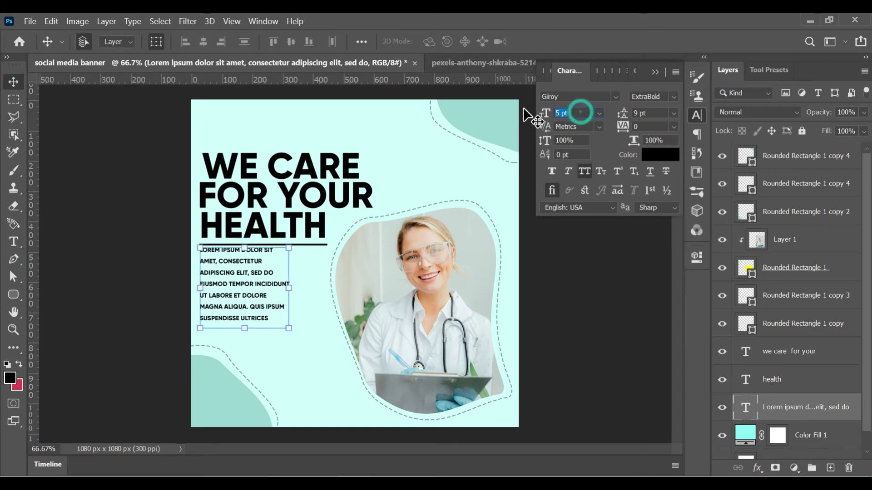
{"action": "type", "text": "2"}
{"action": "key", "text": "Return"}
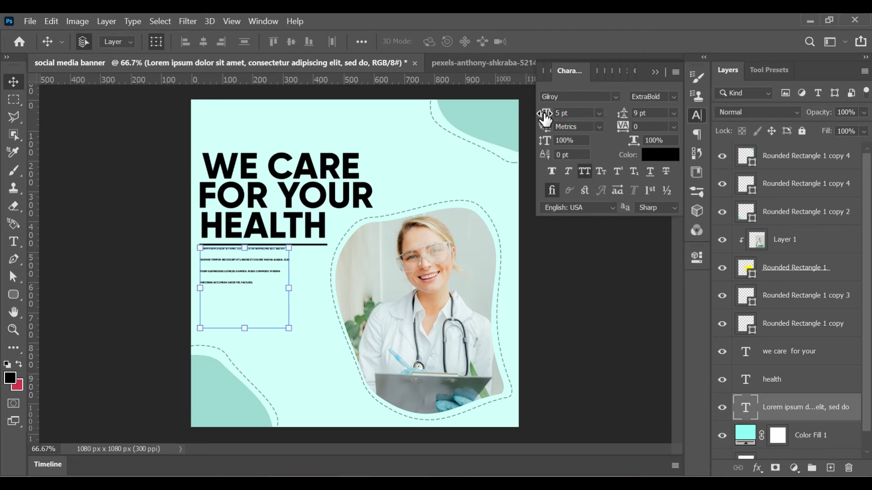
{"action": "left_click", "coordinate": [342, 335]}
Select the headline, HEALTH and body text layers and nudge them up together.
{"action": "left_click", "coordinate": [320, 205], "text": "ctrl"}
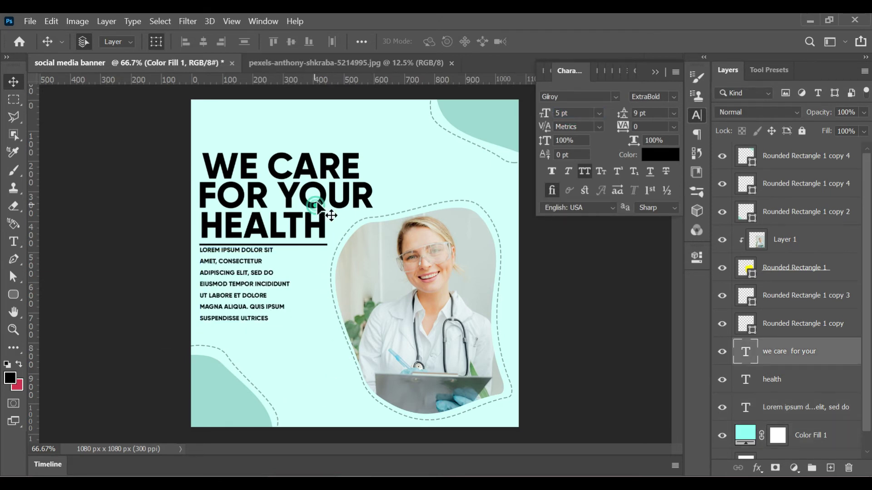
{"action": "left_click", "coordinate": [774, 384]}
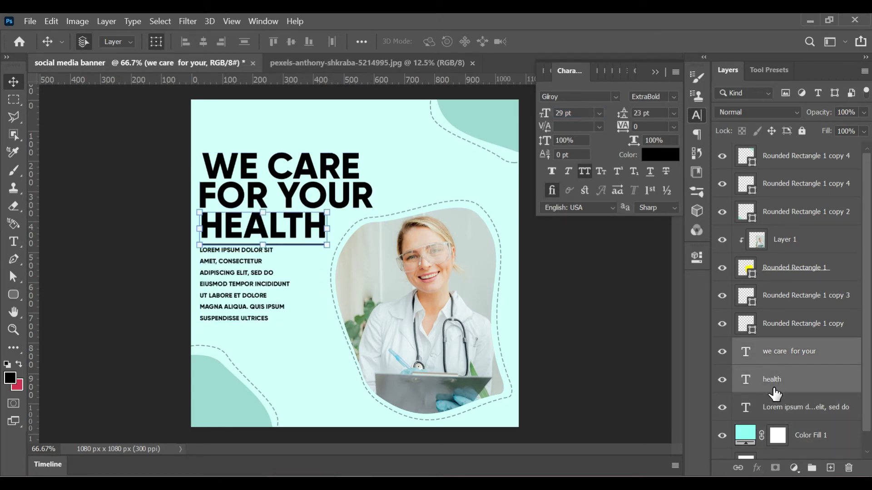
{"action": "left_click", "coordinate": [778, 409], "text": "shift"}
{"action": "left_click", "coordinate": [782, 364], "text": "shift"}
{"action": "key", "text": "Up"}
{"action": "key", "text": "Up"}
{"action": "key", "text": "Up"}
{"action": "key", "text": "Up"}
{"action": "key", "text": "Up"}
{"action": "key", "text": "Up"}
{"action": "key", "text": "Up"}
{"action": "key", "text": "Up"}
{"action": "key", "text": "Up"}
{"action": "key", "text": "Up"}
{"action": "key", "text": "Up"}
{"action": "key", "text": "Up"}
{"action": "key", "text": "Up"}
{"action": "key", "text": "Up"}
{"action": "key", "text": "Up"}
Set the Rounded Rectangle fill to a mint colour sampled from the banner.
{"action": "left_click", "coordinate": [282, 366]}
{"action": "left_click", "coordinate": [10, 377]}
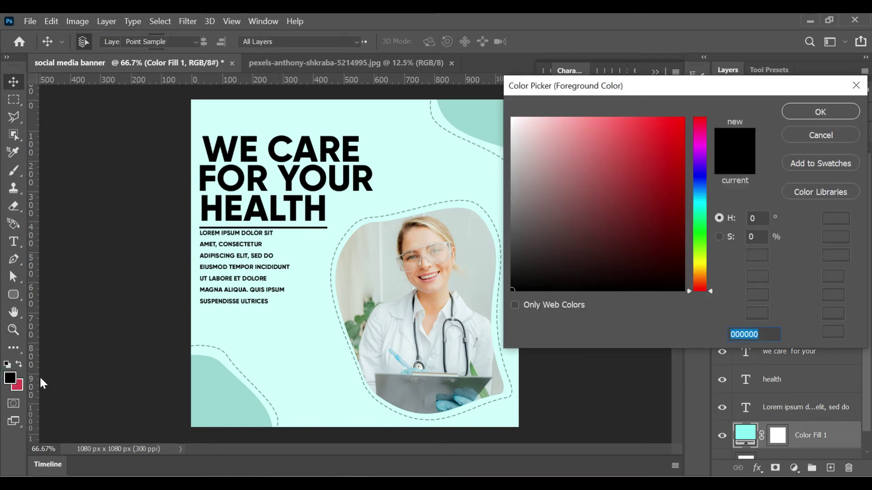
{"action": "key", "text": "Escape"}
{"action": "key", "text": "u"}
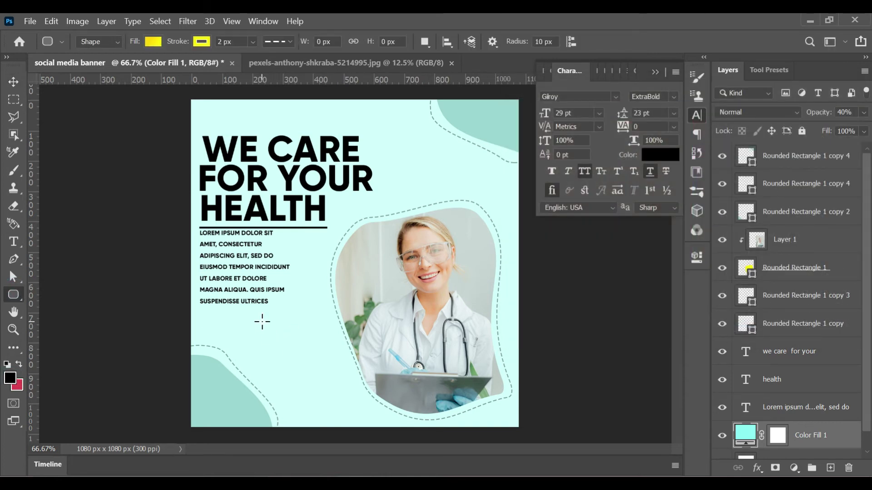
{"action": "left_click", "coordinate": [153, 42]}
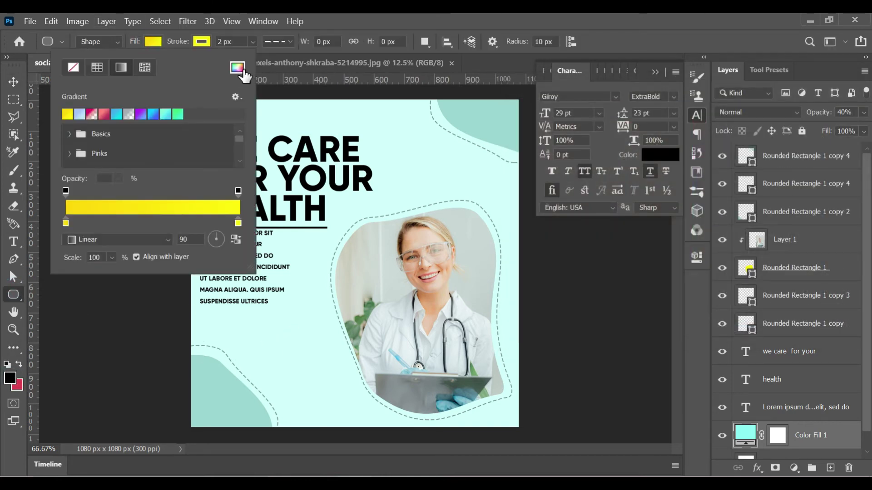
{"action": "left_click", "coordinate": [237, 68]}
{"action": "left_click", "coordinate": [233, 389]}
{"action": "left_click", "coordinate": [820, 111]}
Draw a rounded rectangle below the body text with no outline and pill-rounded corners.
{"action": "left_click_drag", "start_coordinate": [257, 329], "coordinate": [325, 354]}
{"action": "key", "text": "ctrl+plus"}
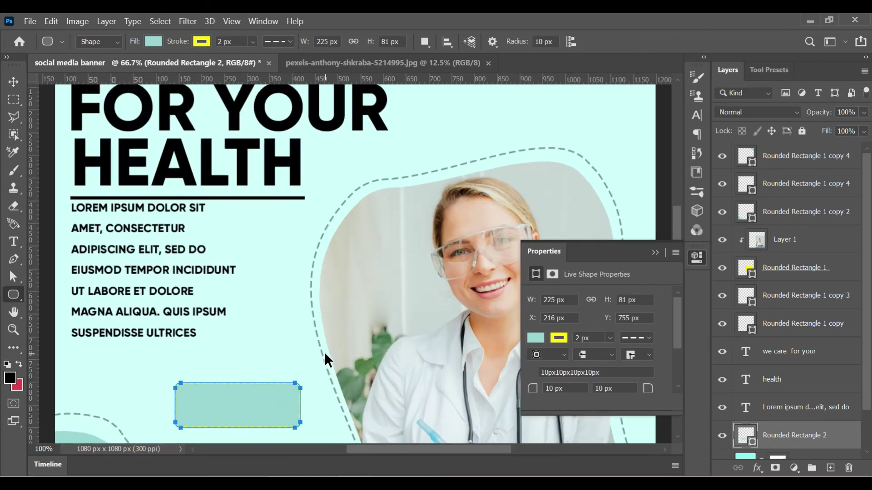
{"action": "key", "text": "ctrl+plus"}
{"action": "scroll", "coordinate": [302, 314], "scroll_direction": "down", "scroll_amount": 3}
{"action": "left_click", "coordinate": [558, 339]}
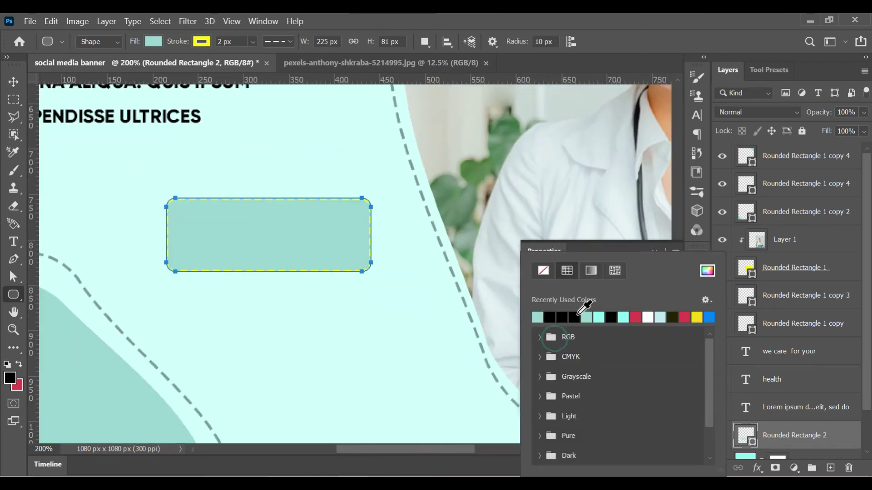
{"action": "left_click", "coordinate": [622, 249]}
{"action": "mouse_move", "coordinate": [544, 390]}
{"action": "left_mouse_down"}
{"action": "mouse_move", "coordinate": [570, 398]}
{"action": "mouse_move", "coordinate": [560, 398]}
{"action": "left_mouse_up"}
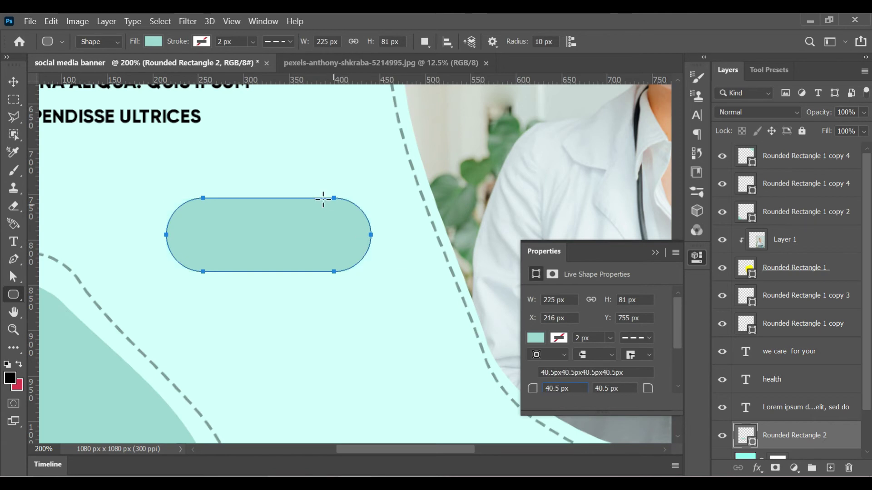
Free-transform the pill, moving it slightly left and up and stretching it wider.
{"action": "right_click", "coordinate": [330, 236]}
{"action": "left_click", "coordinate": [376, 312]}
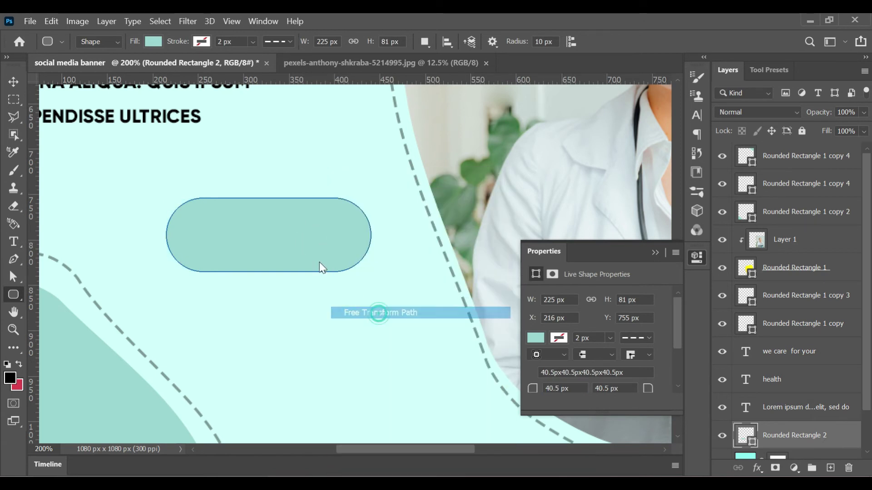
{"action": "left_click_drag", "start_coordinate": [308, 238], "coordinate": [270, 229]}
{"action": "key", "text": "ctrl+0"}
{"action": "left_click_drag", "start_coordinate": [311, 339], "coordinate": [326, 342]}
{"action": "scroll", "coordinate": [321, 350], "scroll_direction": "up", "scroll_amount": 1}
{"action": "scroll", "coordinate": [334, 296], "scroll_direction": "up", "scroll_amount": 1}
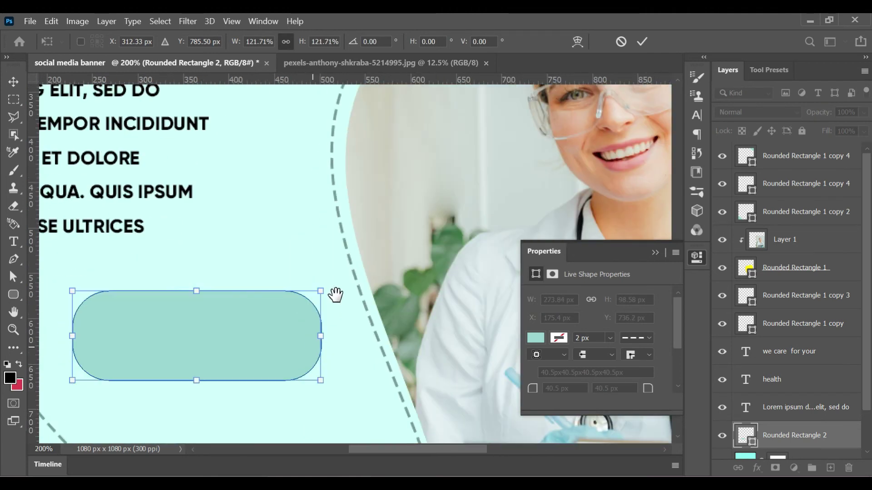
Reduce the pill's height, shift it left, widen it further and apply the transform.
{"action": "left_click_drag", "start_coordinate": [236, 312], "coordinate": [238, 296]}
{"action": "mouse_move", "coordinate": [362, 259]}
{"action": "left_mouse_down"}
{"action": "mouse_move", "coordinate": [370, 259]}
{"action": "mouse_move", "coordinate": [291, 268]}
{"action": "mouse_move", "coordinate": [350, 255]}
{"action": "left_mouse_up"}
{"action": "left_click_drag", "start_coordinate": [317, 302], "coordinate": [327, 313]}
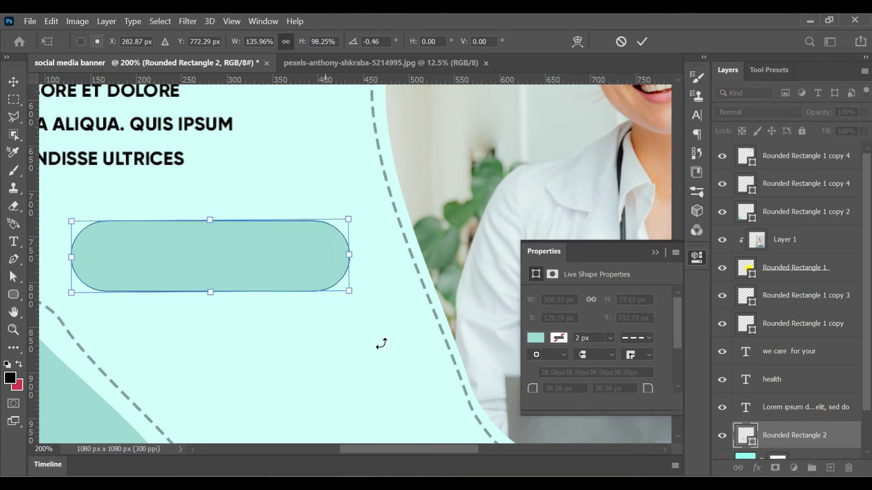
{"action": "left_click_drag", "start_coordinate": [278, 343], "coordinate": [400, 390]}
{"action": "key", "text": "ctrl+0"}
{"action": "key", "text": "Return"}
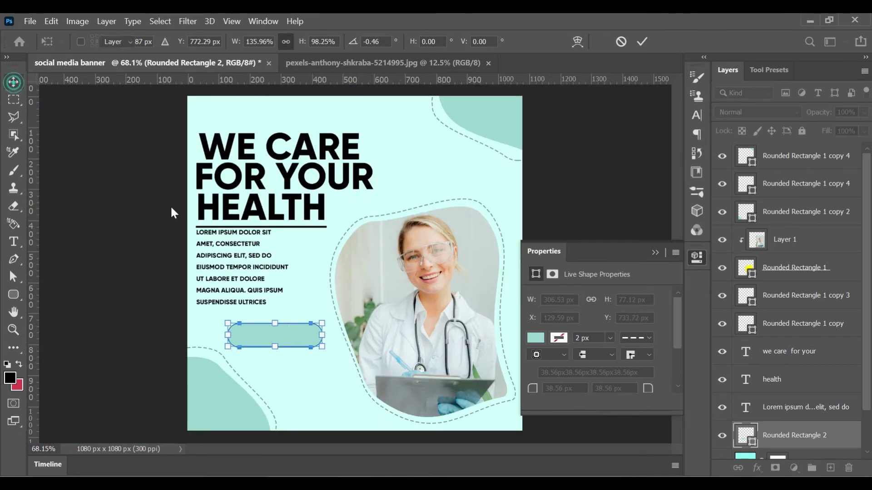
{"action": "left_click", "coordinate": [275, 217]}
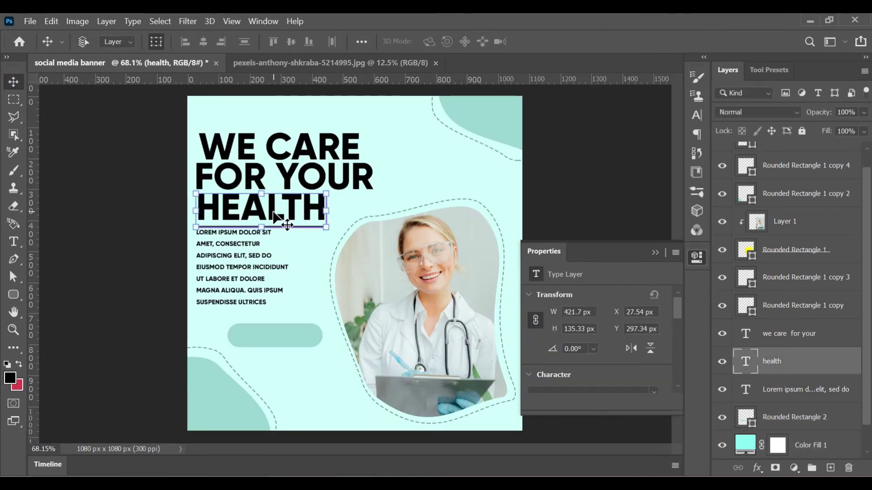
Duplicate the HEALTH text onto the mint pill and retype it as FOR INFO.
{"action": "key", "text": "j"}
{"action": "left_click", "coordinate": [795, 390]}
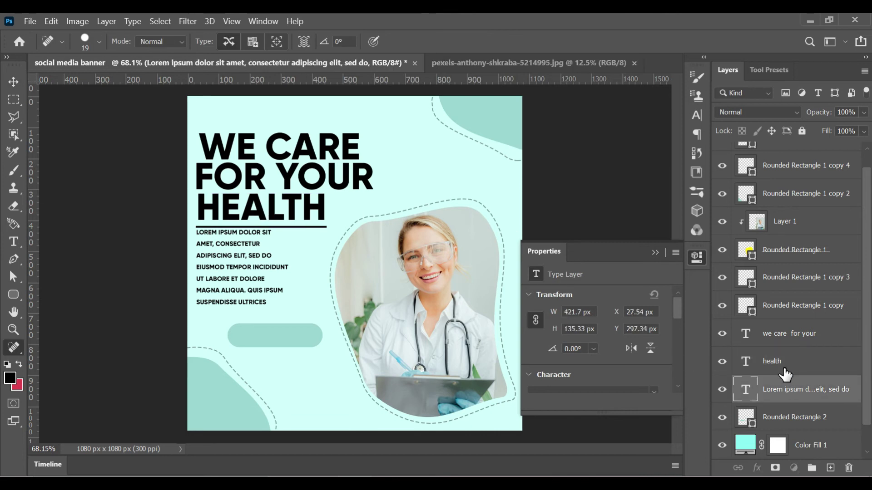
{"action": "left_click", "coordinate": [785, 369]}
{"action": "key", "text": "ctrl+j"}
{"action": "key", "text": "v"}
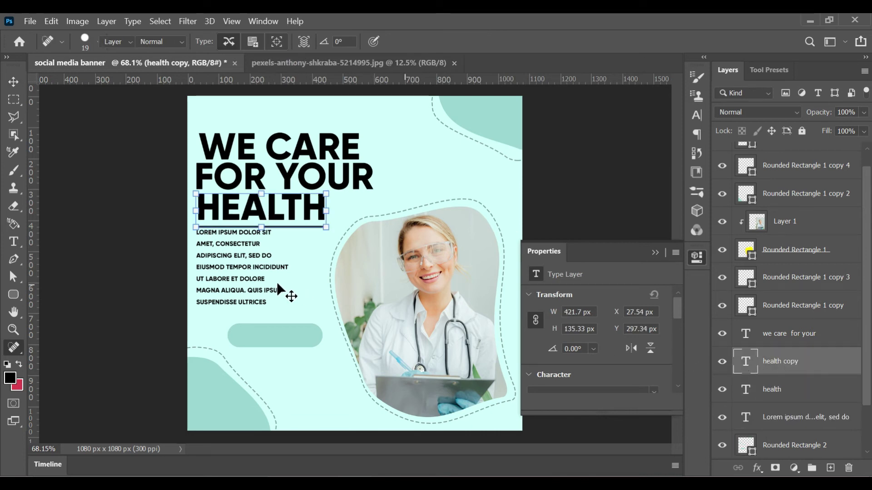
{"action": "left_click_drag", "start_coordinate": [275, 218], "coordinate": [284, 345]}
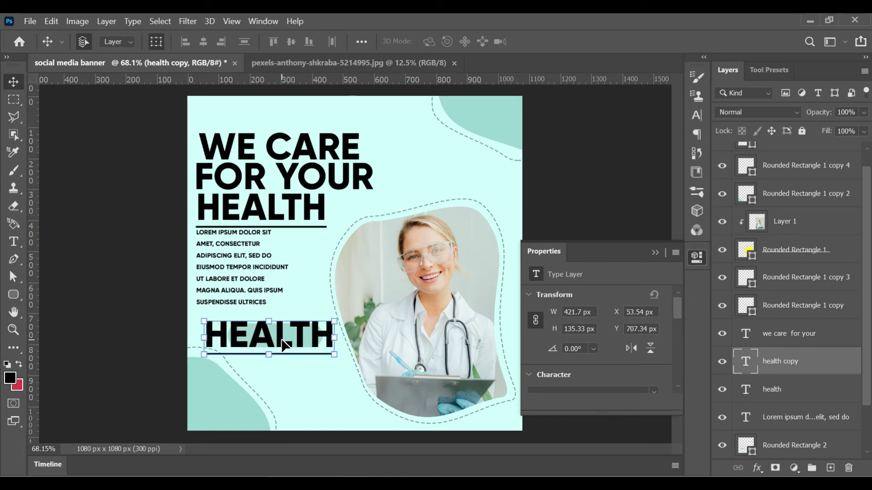
{"action": "double_click", "coordinate": [279, 338]}
{"action": "left_click", "coordinate": [278, 336]}
{"action": "type", "text": "FOR INFO"}
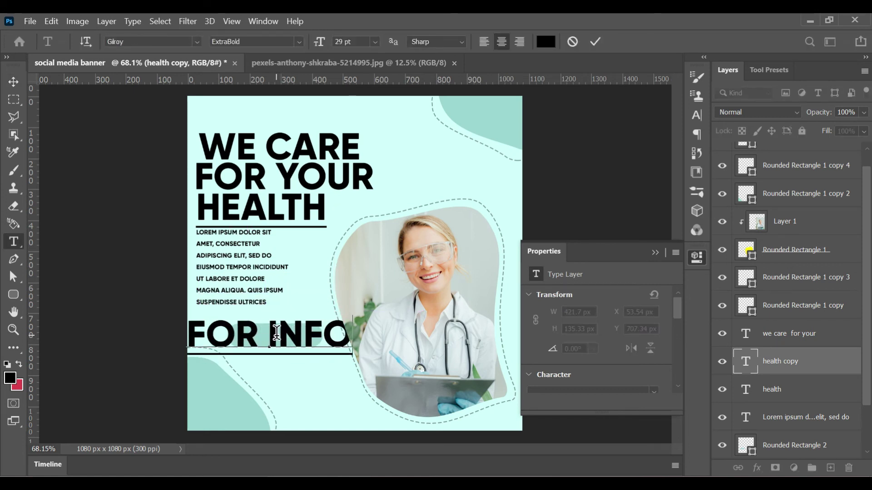
{"action": "left_click", "coordinate": [14, 81]}
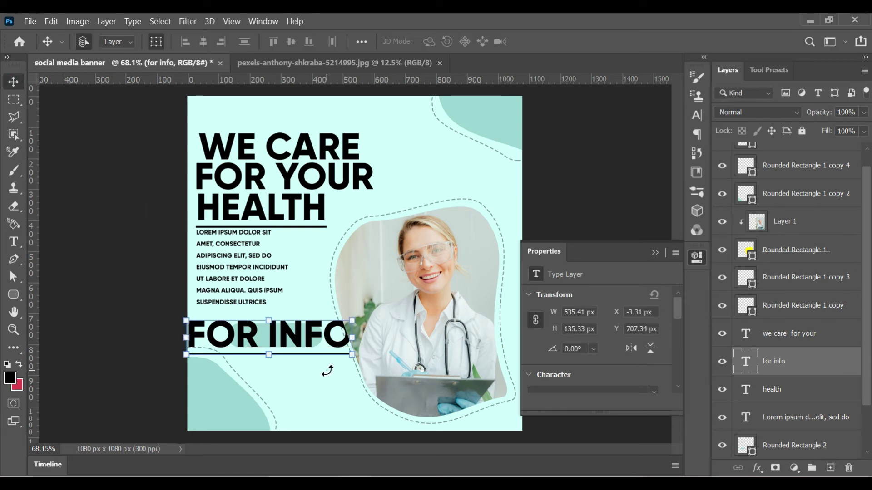
Shrink the FOR INFO text to 10 pt using the Character panel.
{"action": "key", "text": "ctrl+t"}
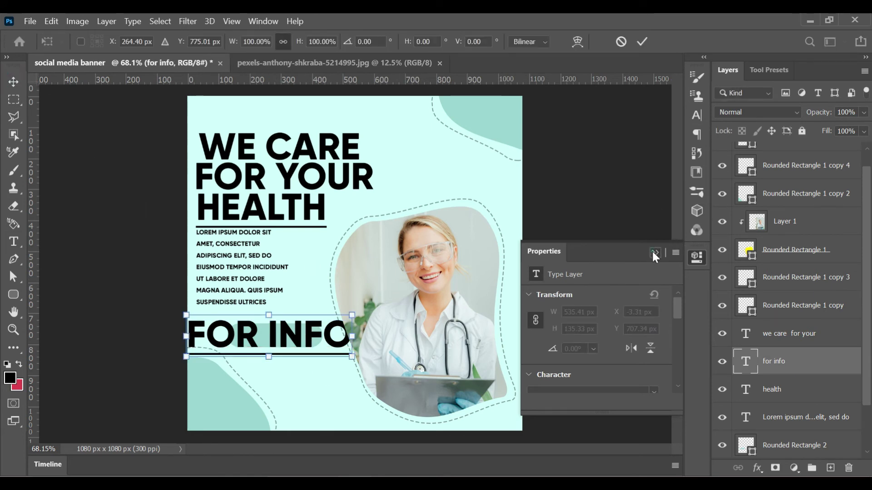
{"action": "left_click", "coordinate": [655, 253]}
{"action": "left_click", "coordinate": [696, 114]}
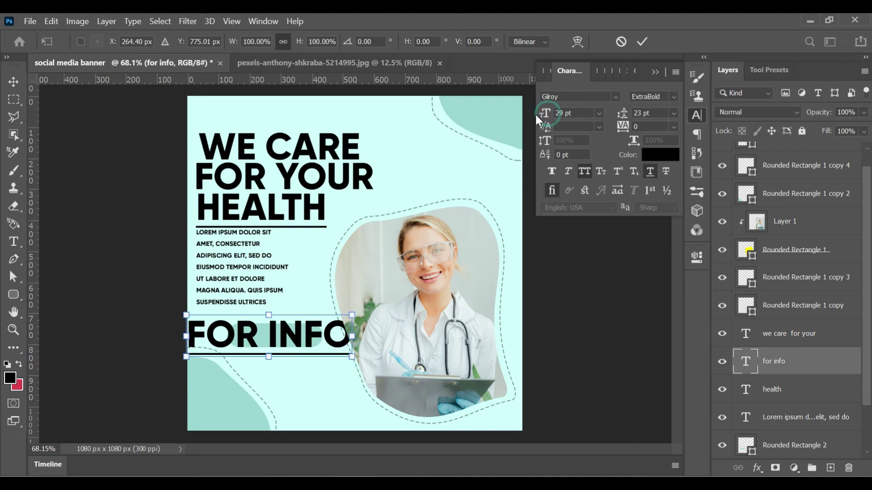
{"action": "key", "text": "Return"}
{"action": "left_click_drag", "start_coordinate": [547, 109], "coordinate": [541, 122]}
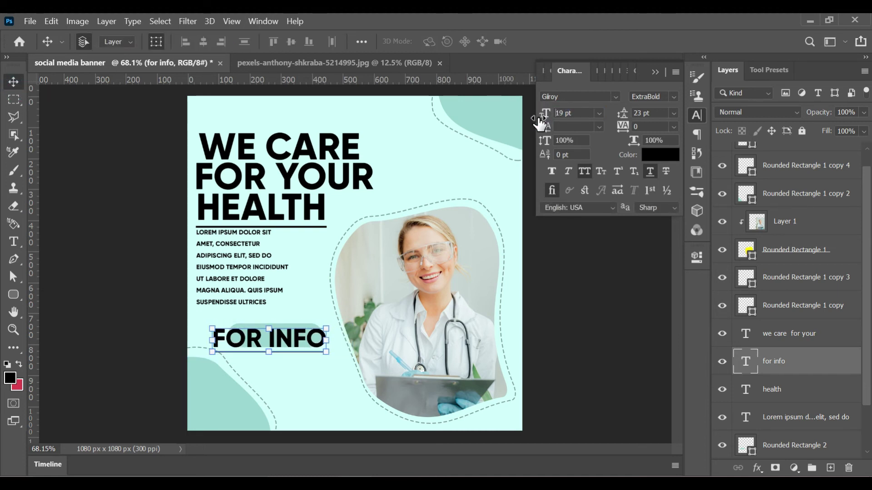
{"action": "left_click_drag", "start_coordinate": [540, 122], "coordinate": [543, 123]}
{"action": "key", "text": "Return"}
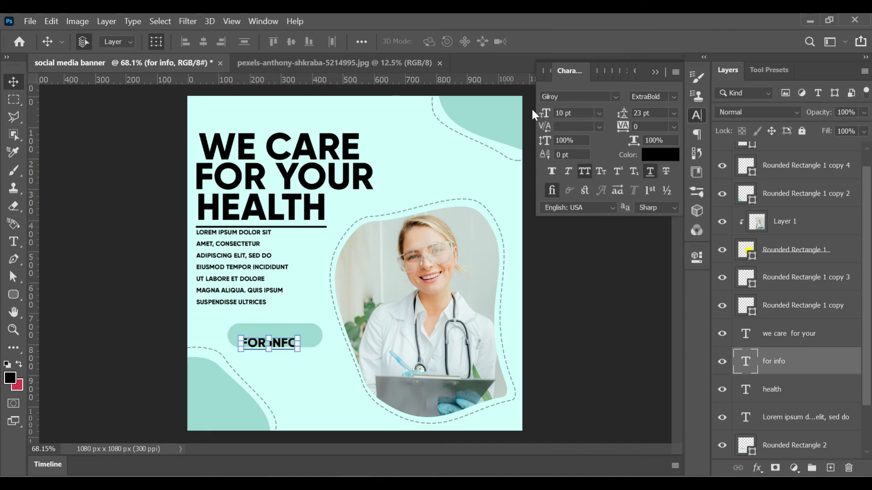
{"action": "scroll", "coordinate": [214, 366], "scroll_direction": "up", "scroll_amount": 3}
{"action": "scroll", "coordinate": [306, 276], "scroll_direction": "up", "scroll_amount": 2}
Set FOR INFO to 13 pt and centre it inside the pill.
{"action": "left_click_drag", "start_coordinate": [369, 285], "coordinate": [378, 251]}
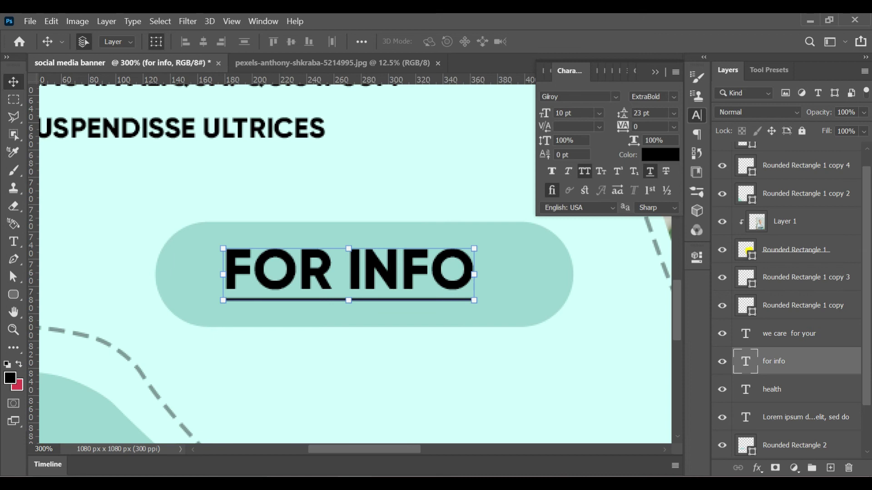
{"action": "type", "text": "13"}
{"action": "key", "text": "Return"}
{"action": "left_click_drag", "start_coordinate": [403, 280], "coordinate": [420, 285]}
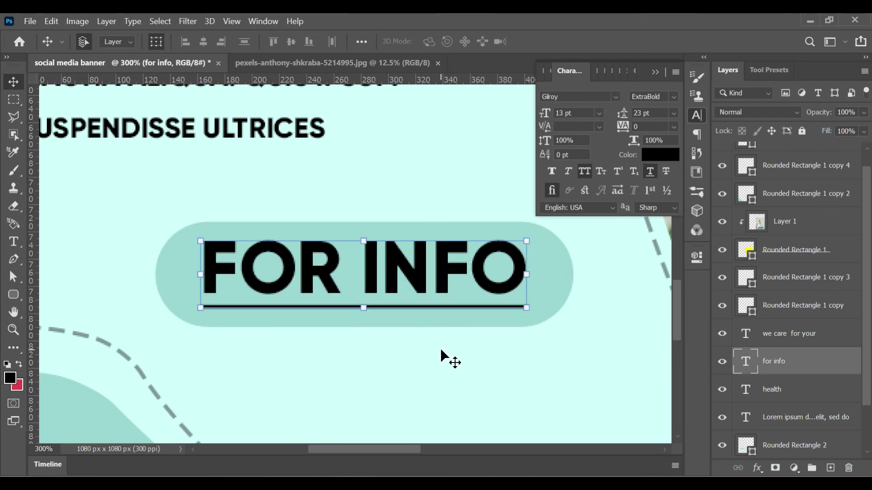
{"action": "scroll", "coordinate": [440, 350], "scroll_direction": "down", "scroll_amount": 2}
{"action": "scroll", "coordinate": [440, 354], "scroll_direction": "down", "scroll_amount": 2}
{"action": "scroll", "coordinate": [387, 360], "scroll_direction": "up", "scroll_amount": 1}
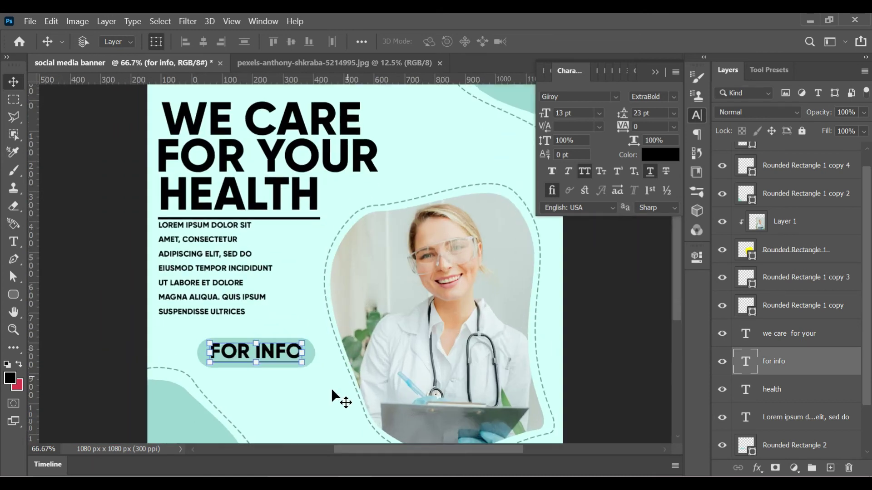
{"action": "scroll", "coordinate": [331, 388], "scroll_direction": "up", "scroll_amount": 3}
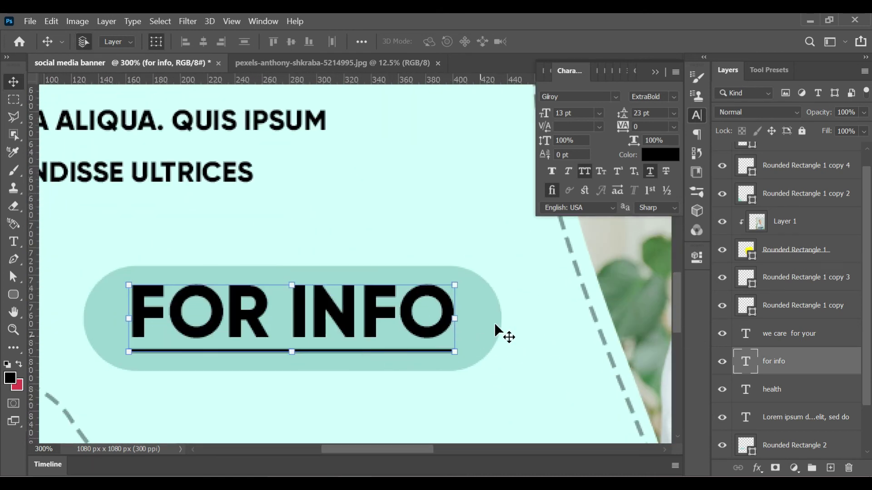
Scale the pill and FOR INFO layers together down to about 69%.
{"action": "left_click", "coordinate": [495, 324]}
{"action": "left_click", "coordinate": [797, 346], "text": "ctrl"}
{"action": "left_click", "coordinate": [781, 362]}
{"action": "left_click", "coordinate": [799, 448], "text": "ctrl"}
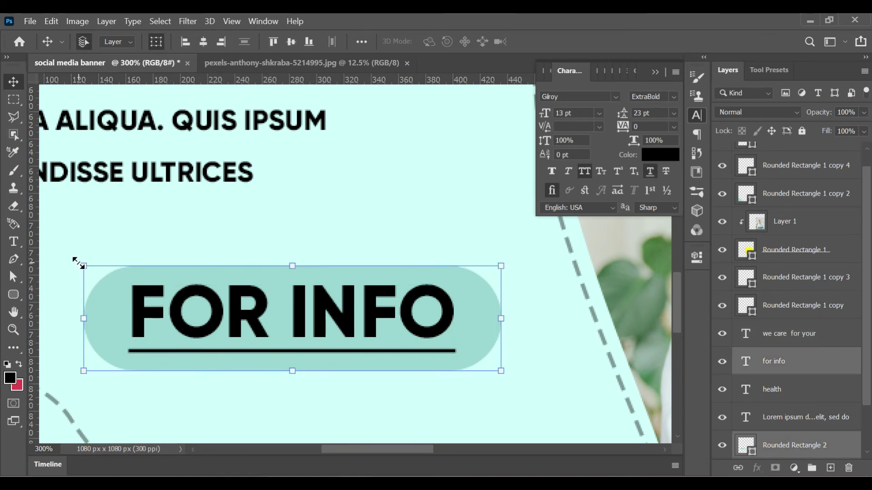
{"action": "left_click_drag", "start_coordinate": [77, 262], "coordinate": [218, 298]}
{"action": "left_click_drag", "start_coordinate": [287, 348], "coordinate": [251, 334]}
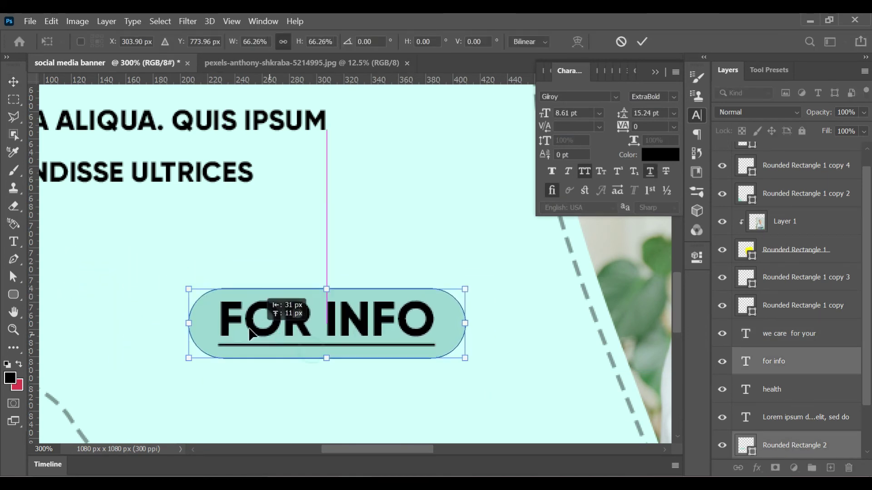
{"action": "left_click_drag", "start_coordinate": [429, 358], "coordinate": [442, 362]}
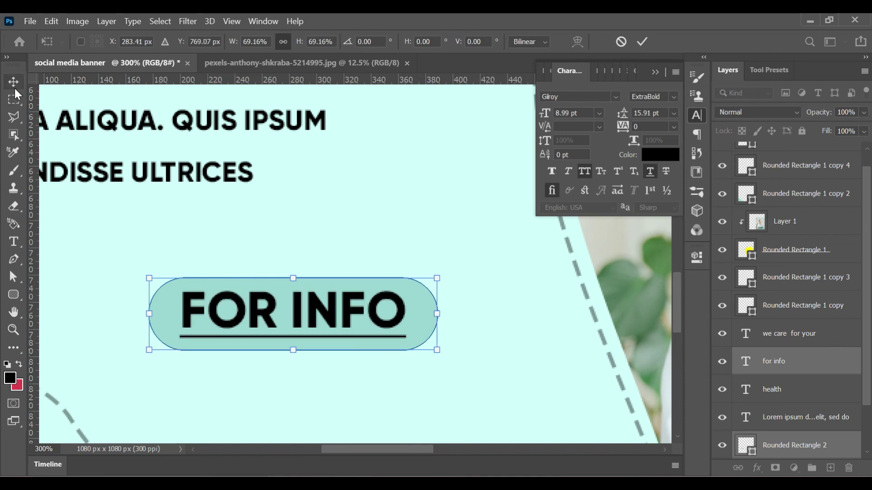
{"action": "left_click", "coordinate": [523, 418]}
{"action": "key", "text": "ctrl+0"}
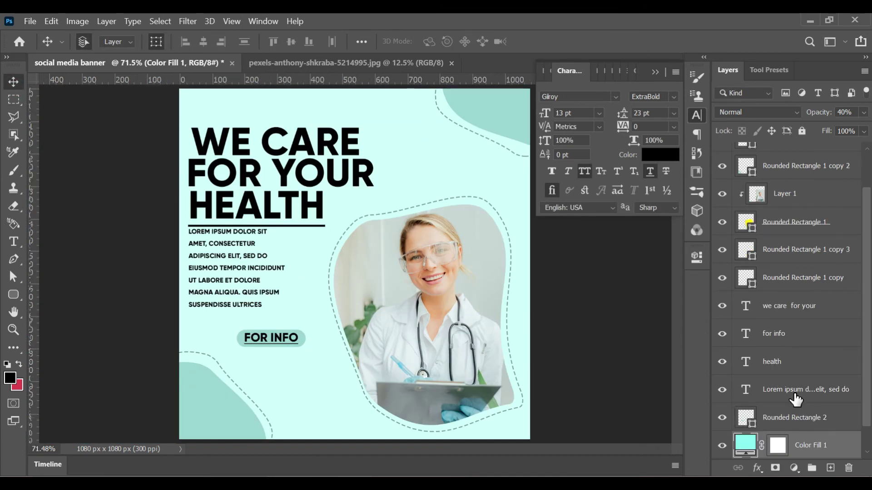
Nudge the pill and FOR INFO button slightly down and right below the body text.
{"action": "left_click", "coordinate": [780, 337]}
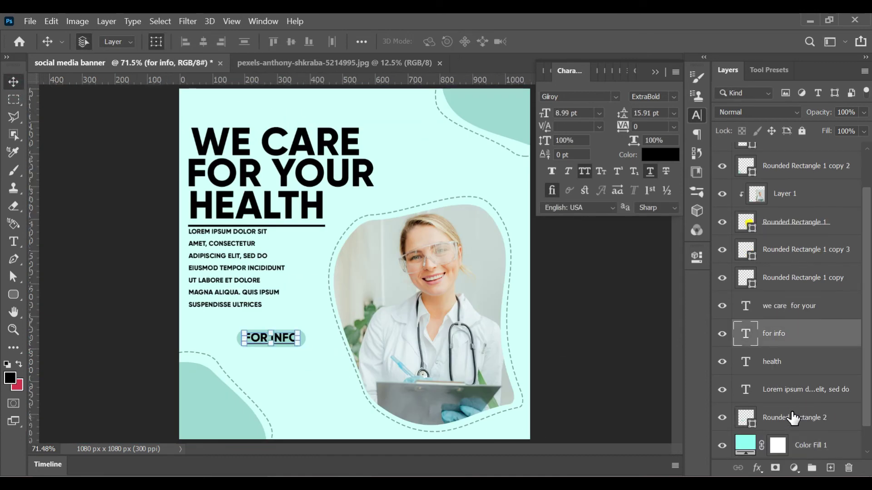
{"action": "left_click", "coordinate": [792, 418]}
{"action": "left_click", "coordinate": [777, 344], "text": "ctrl"}
{"action": "key", "text": "Down"}
{"action": "key", "text": "Down"}
{"action": "key", "text": "Down"}
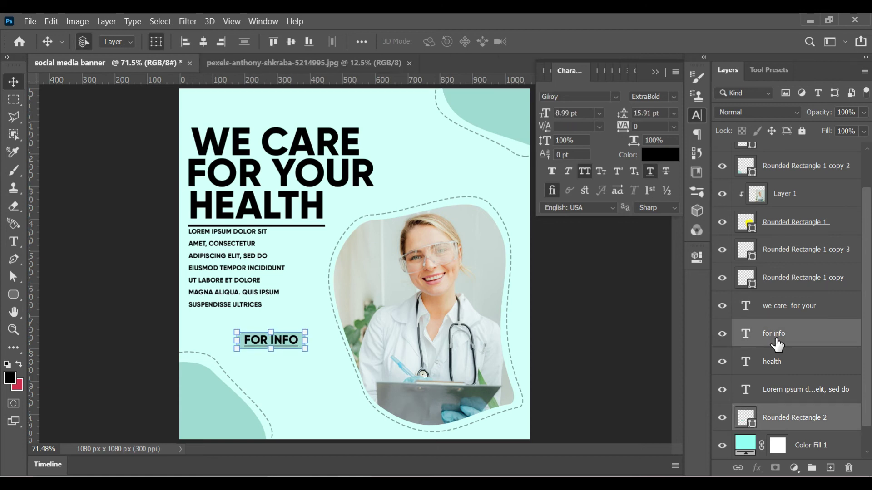
{"action": "key", "text": "Right"}
{"action": "key", "text": "Right"}
{"action": "key", "text": "Right"}
{"action": "key", "text": "Right"}
{"action": "key", "text": "Right"}
{"action": "key", "text": "Right"}
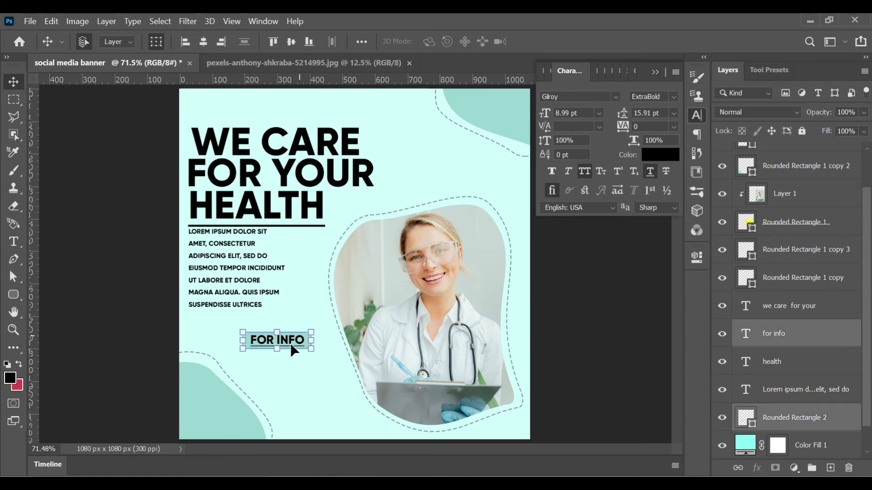
{"action": "left_click", "coordinate": [13, 101]}
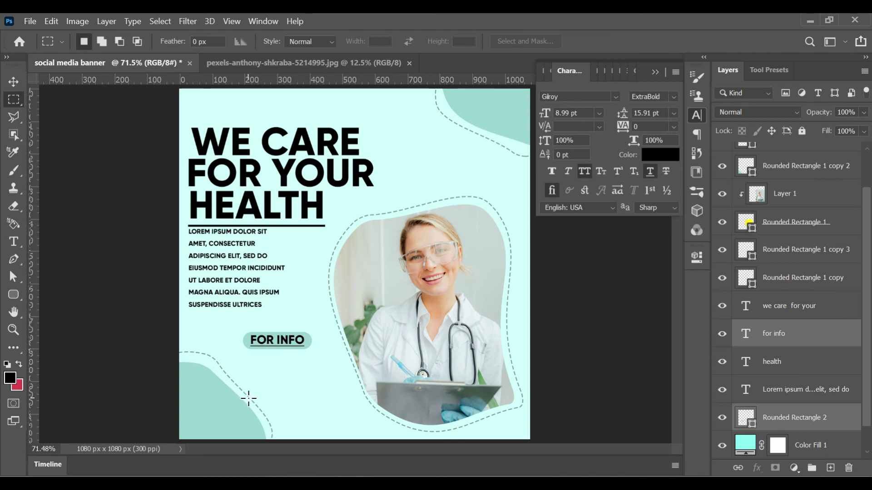
{"action": "left_click", "coordinate": [226, 65]}
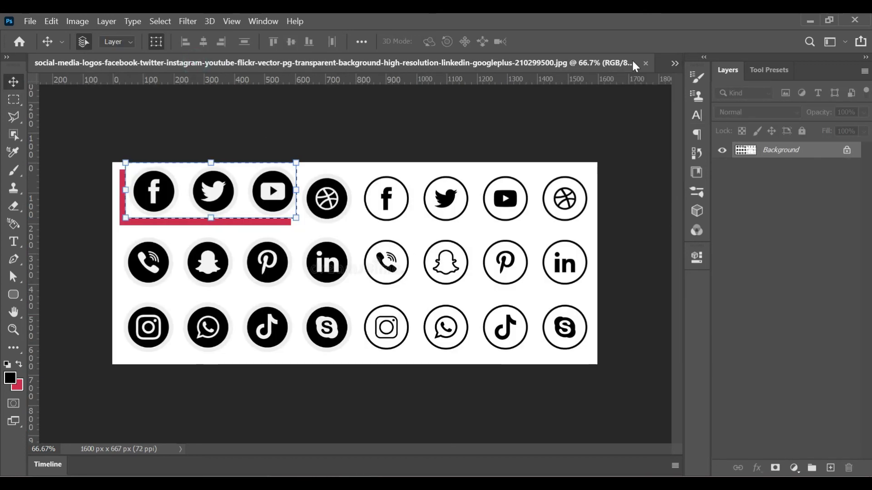
Drag the Facebook, Twitter and YouTube icons to the banner's bottom and magic-erase their white background.
{"action": "left_click_drag", "start_coordinate": [189, 66], "coordinate": [525, 129]}
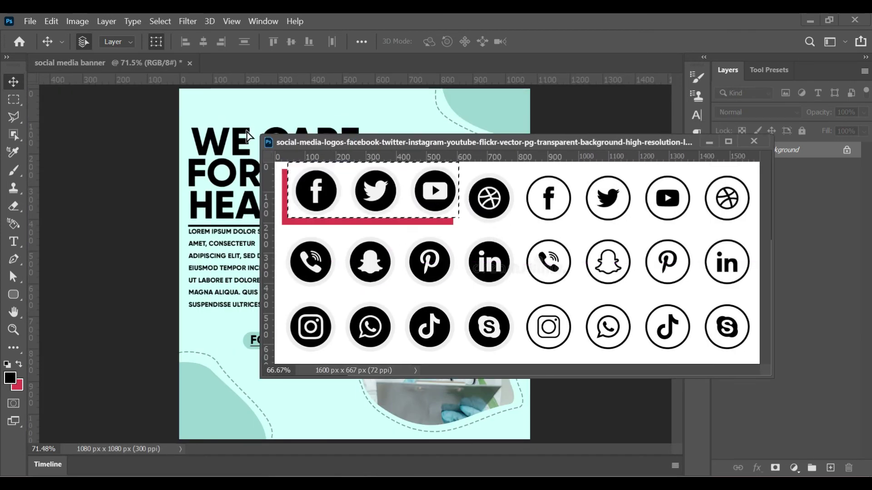
{"action": "left_click_drag", "start_coordinate": [386, 177], "coordinate": [254, 127]}
{"action": "left_click_drag", "start_coordinate": [214, 102], "coordinate": [312, 372]}
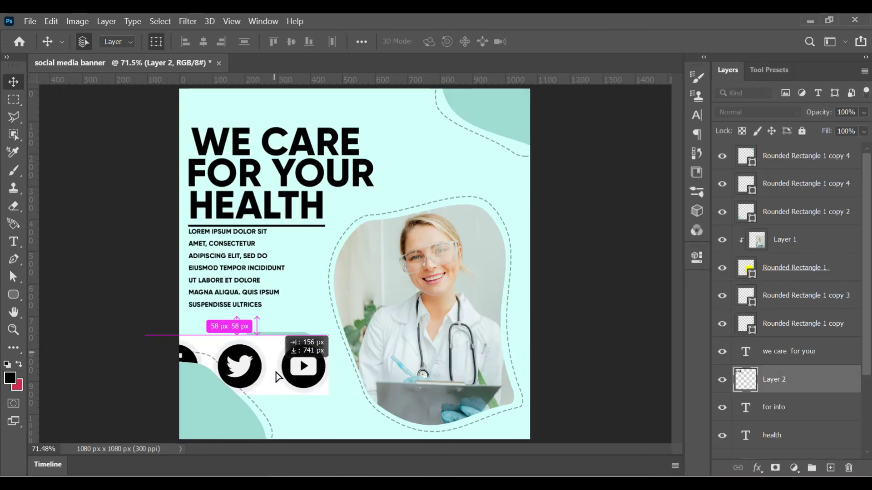
{"action": "left_click_drag", "start_coordinate": [14, 206], "coordinate": [82, 228]}
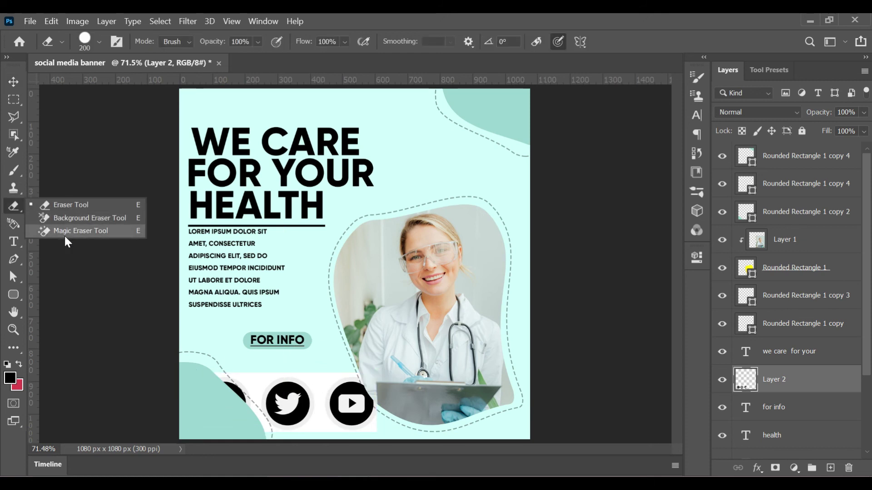
{"action": "left_click", "coordinate": [320, 379]}
Scale the social icons down and move them near the banner's bottom edge.
{"action": "key", "text": "v"}
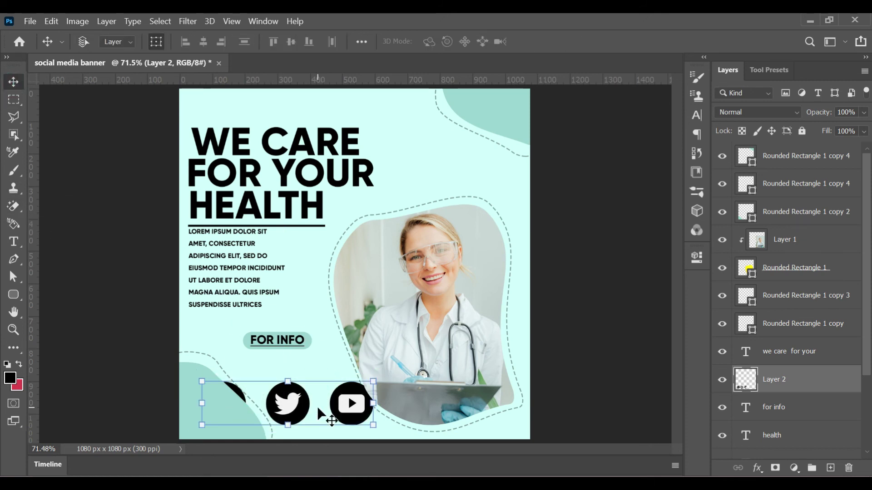
{"action": "scroll", "coordinate": [317, 406], "scroll_direction": "up", "scroll_amount": 5}
{"action": "scroll", "coordinate": [403, 301], "scroll_direction": "down", "scroll_amount": 5}
{"action": "scroll", "coordinate": [404, 267], "scroll_direction": "left", "scroll_amount": 5}
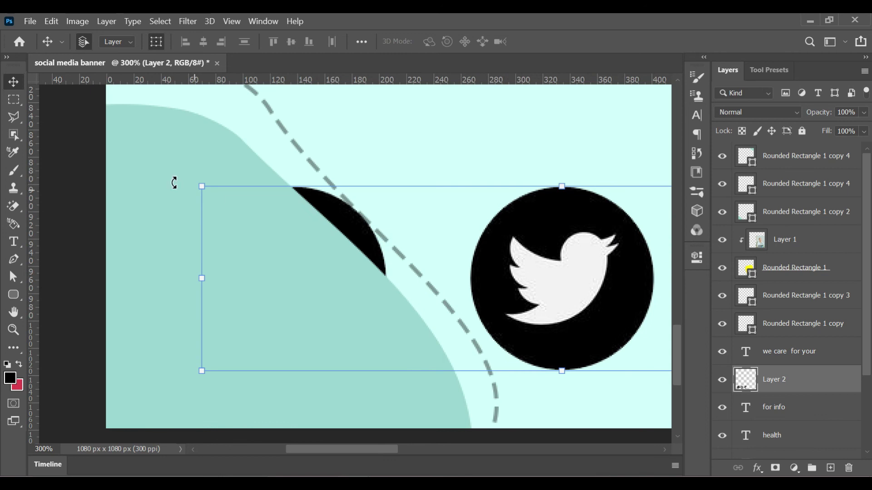
{"action": "left_click_drag", "start_coordinate": [201, 186], "coordinate": [496, 311]}
{"action": "scroll", "coordinate": [81, 127], "scroll_direction": "down", "scroll_amount": 5}
{"action": "scroll", "coordinate": [519, 132], "scroll_direction": "up", "scroll_amount": 3}
{"action": "left_click_drag", "start_coordinate": [418, 225], "coordinate": [428, 281]}
{"action": "left_click_drag", "start_coordinate": [589, 171], "coordinate": [531, 189]}
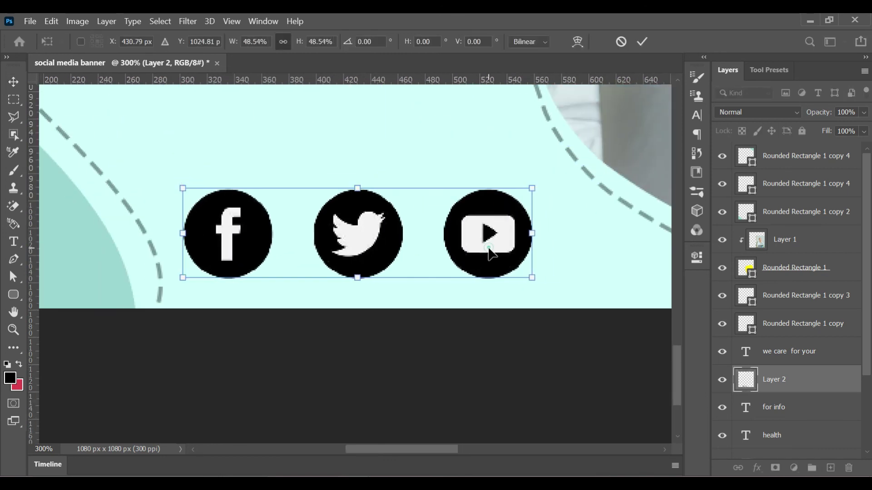
{"action": "left_click_drag", "start_coordinate": [486, 238], "coordinate": [535, 255]}
{"action": "key", "text": "ctrl+0"}
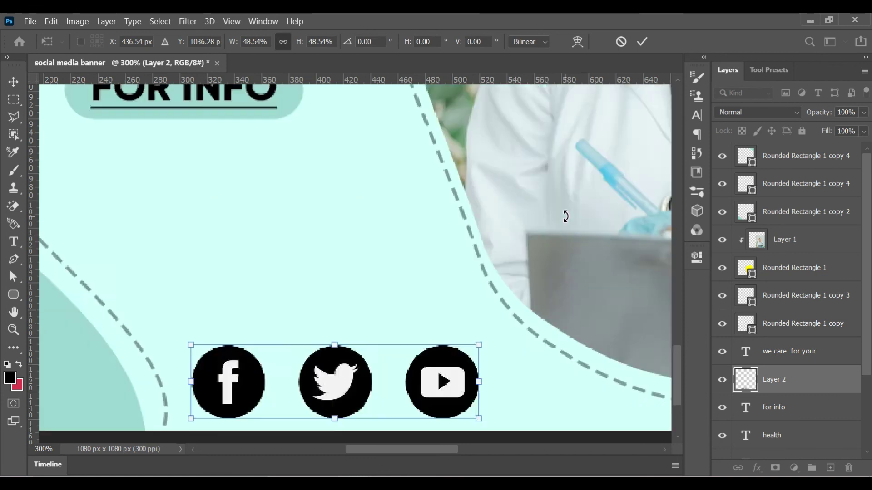
{"action": "key", "text": "Return"}
Shrink the icon group further, shift it slightly up and right, and apply.
{"action": "key", "text": "m"}
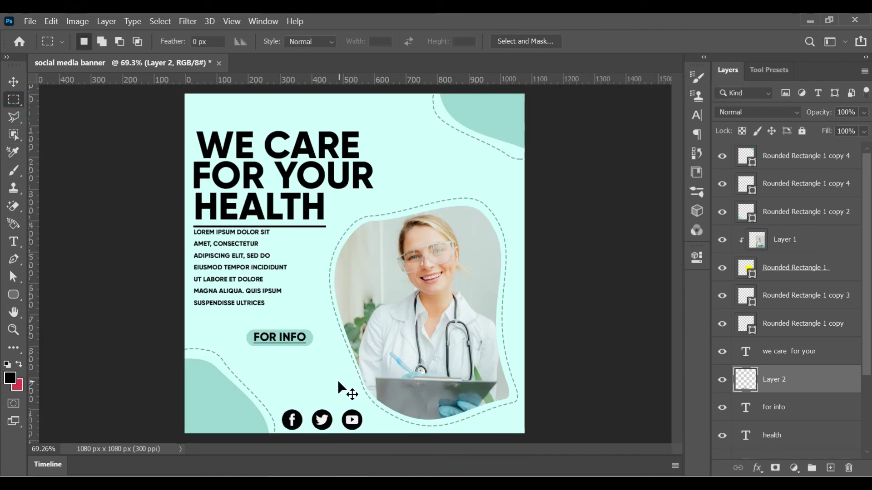
{"action": "scroll", "coordinate": [346, 389], "scroll_direction": "up", "scroll_amount": 3}
{"action": "scroll", "coordinate": [341, 382], "scroll_direction": "up", "scroll_amount": 2}
{"action": "mouse_move", "coordinate": [339, 380]}
{"action": "left_mouse_down"}
{"action": "mouse_move", "coordinate": [424, 208]}
{"action": "mouse_move", "coordinate": [327, 199]}
{"action": "left_mouse_up"}
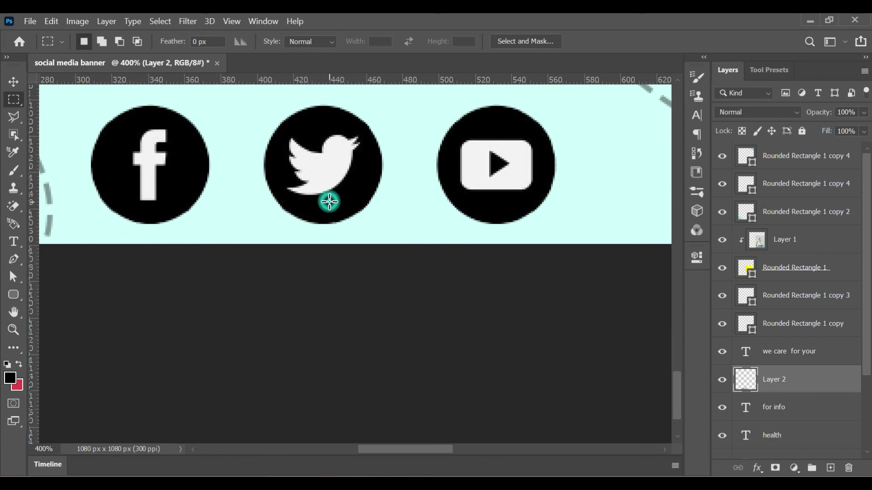
{"action": "key", "text": "v"}
{"action": "scroll", "coordinate": [457, 210], "scroll_direction": "up", "scroll_amount": 2}
{"action": "left_click_drag", "start_coordinate": [570, 170], "coordinate": [430, 204]}
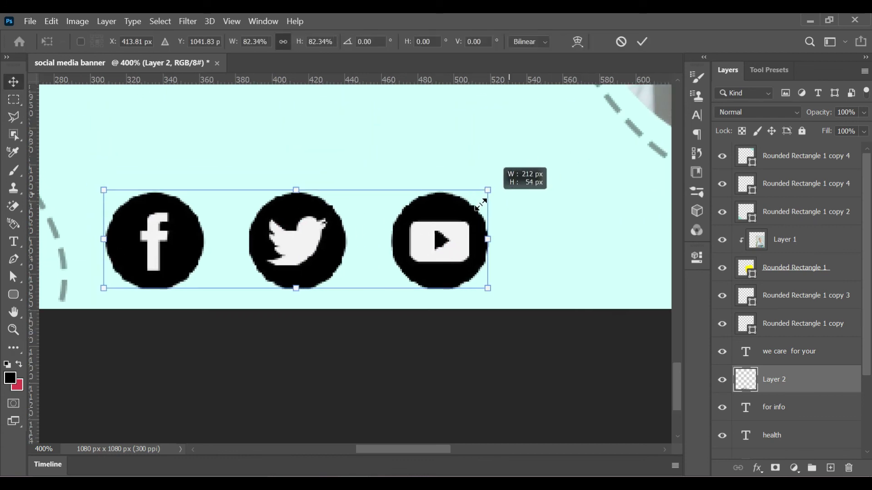
{"action": "left_click_drag", "start_coordinate": [392, 252], "coordinate": [445, 232]}
{"action": "key", "text": "Return"}
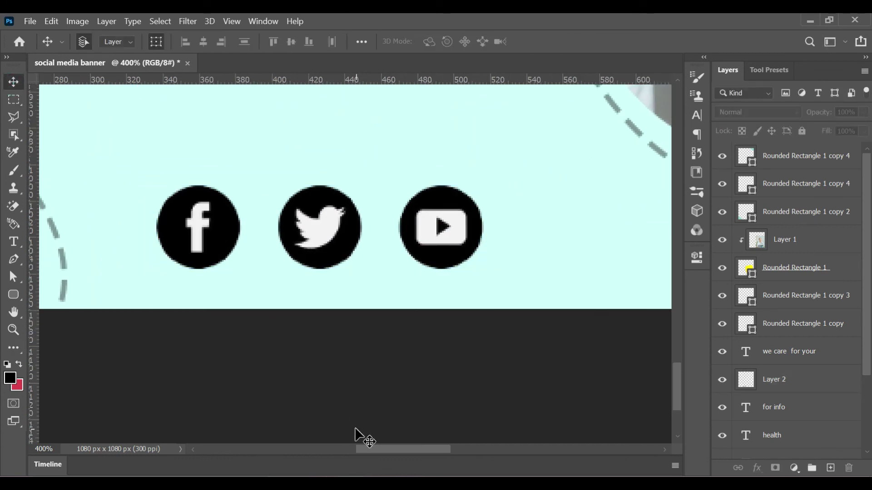
{"action": "key", "text": "ctrl+0"}
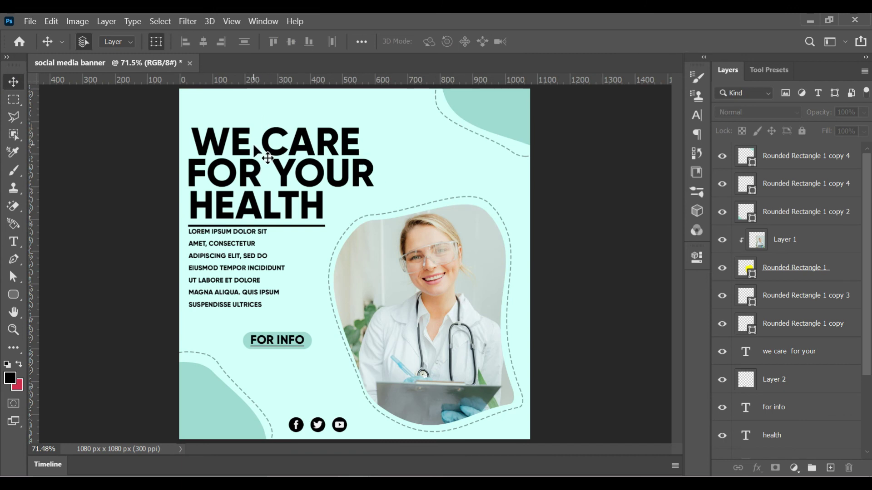
Draw the diamond-grid custom shape top-left with black fill and no stroke.
{"action": "key", "text": "u"}
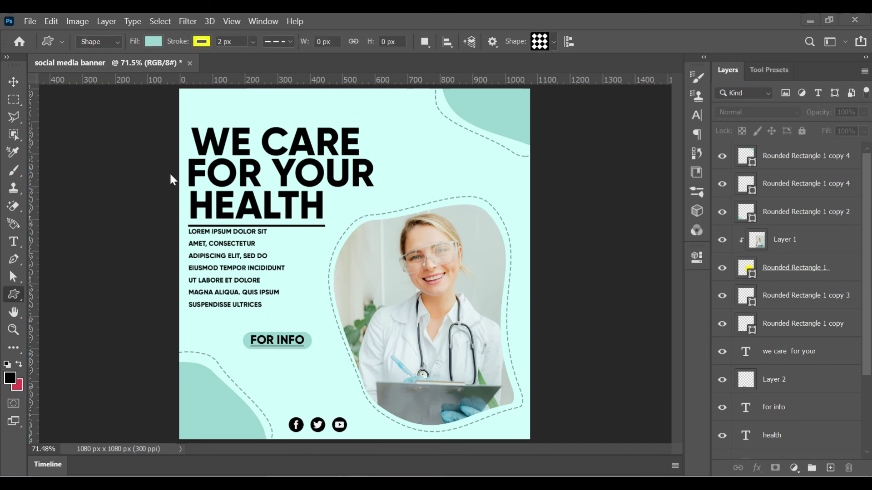
{"action": "left_click", "coordinate": [543, 42]}
{"action": "left_click_drag", "start_coordinate": [206, 95], "coordinate": [237, 121]}
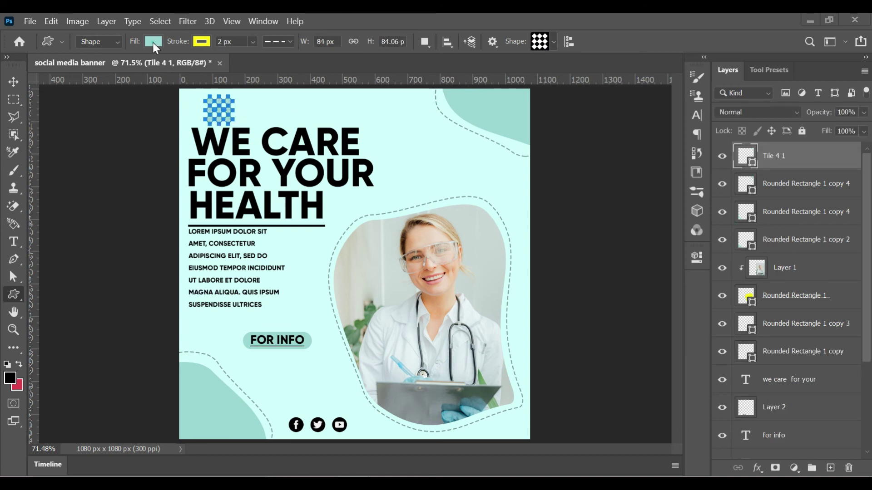
{"action": "left_click", "coordinate": [153, 42]}
{"action": "left_click", "coordinate": [286, 97]}
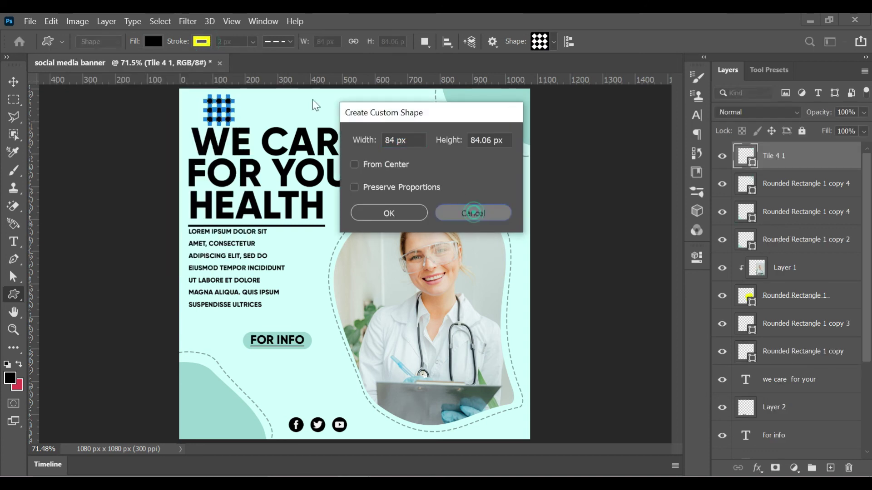
{"action": "left_click", "coordinate": [474, 212]}
{"action": "left_click", "coordinate": [201, 42]}
Shrink the diamond mark to about 36 px above the WE CARE headline.
{"action": "left_click", "coordinate": [13, 84]}
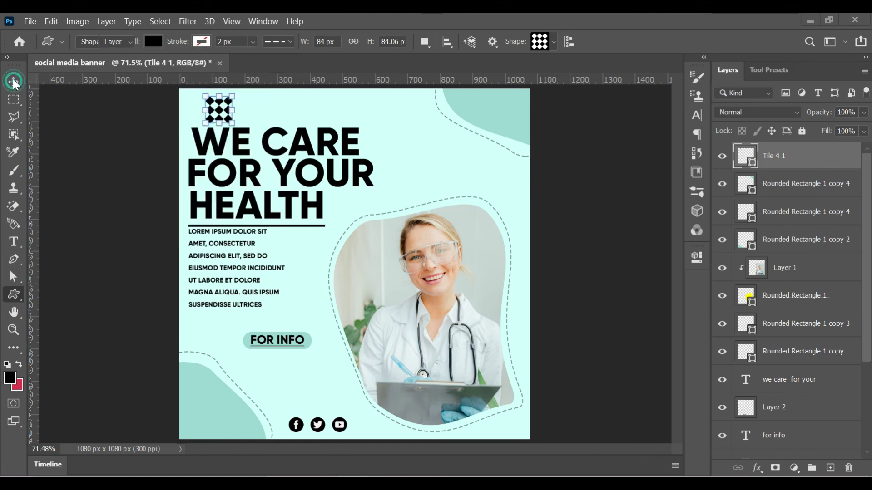
{"action": "key", "text": "ctrl+plus"}
{"action": "key", "text": "ctrl+plus"}
{"action": "key", "text": "ctrl+plus"}
{"action": "key", "text": "ctrl+plus"}
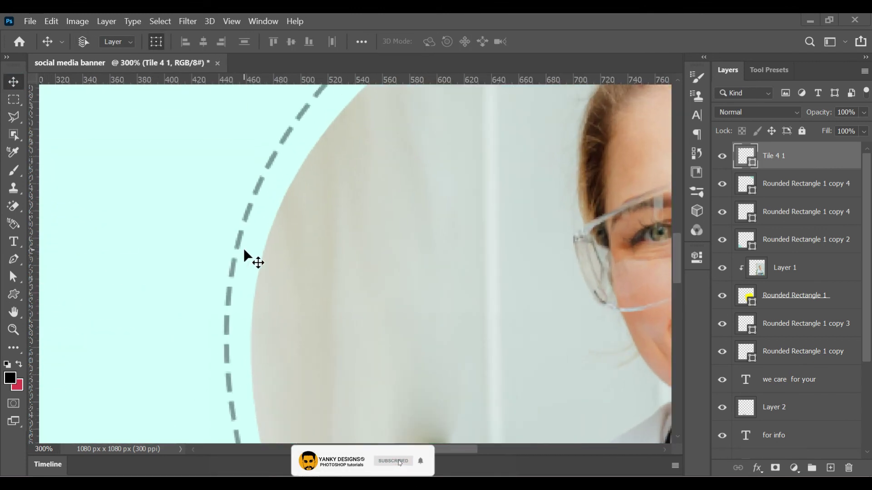
{"action": "left_click_drag", "start_coordinate": [243, 248], "coordinate": [467, 402]}
{"action": "mouse_move", "coordinate": [552, 323]}
{"action": "left_mouse_down"}
{"action": "mouse_move", "coordinate": [457, 227]}
{"action": "mouse_move", "coordinate": [327, 187]}
{"action": "mouse_move", "coordinate": [357, 210]}
{"action": "mouse_move", "coordinate": [336, 208]}
{"action": "left_mouse_up"}
{"action": "left_click", "coordinate": [12, 82]}
{"action": "left_click", "coordinate": [396, 203]}
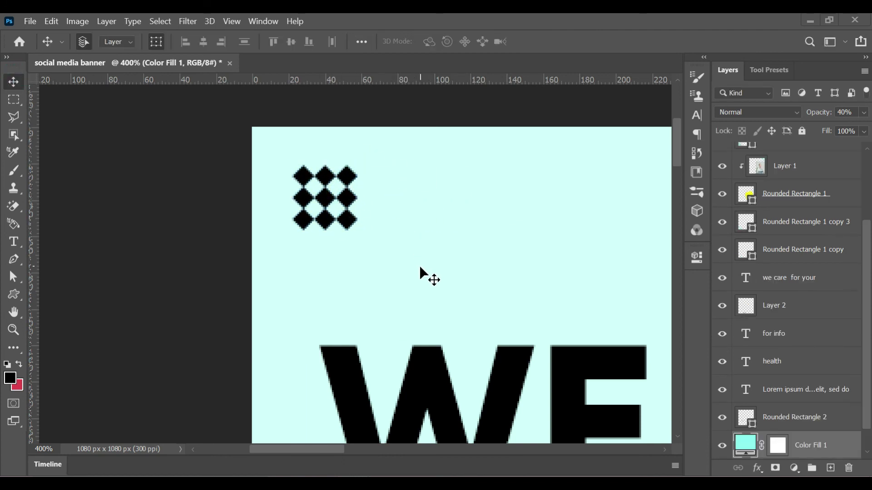
{"action": "key", "text": "t"}
{"action": "mouse_move", "coordinate": [375, 183]}
{"action": "left_mouse_down"}
{"action": "mouse_move", "coordinate": [617, 249]}
{"action": "mouse_move", "coordinate": [657, 239]}
{"action": "left_mouse_up"}
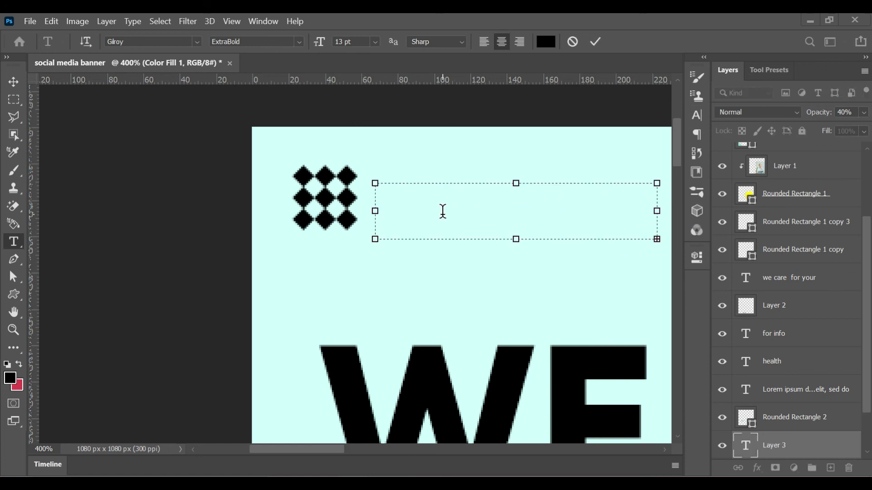
{"action": "left_click_drag", "start_coordinate": [560, 273], "coordinate": [567, 277]}
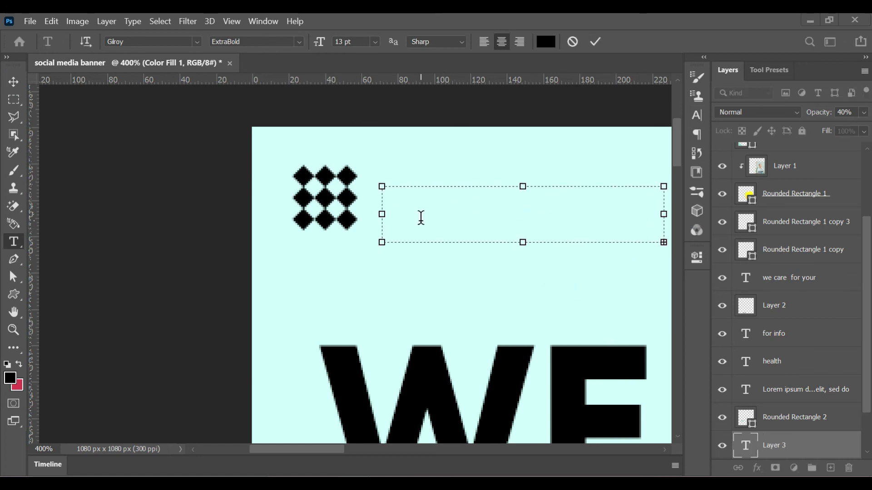
{"action": "left_click", "coordinate": [13, 81]}
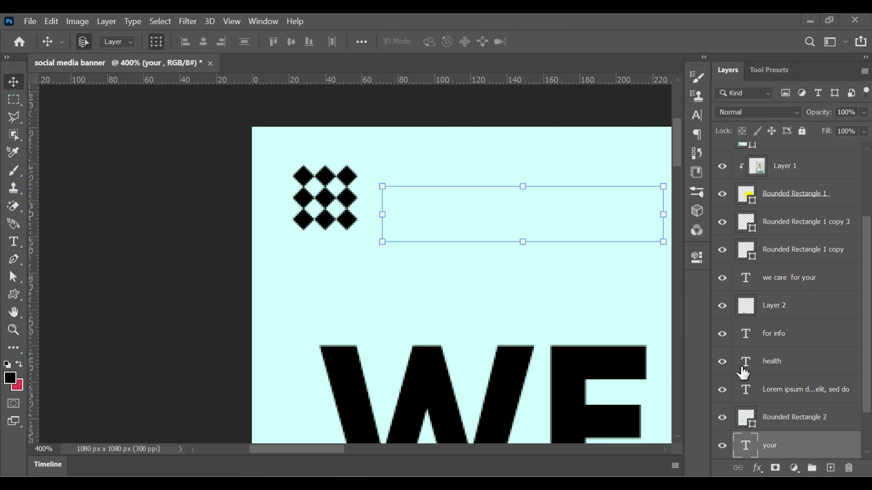
{"action": "left_click", "coordinate": [484, 191]}
{"action": "left_click", "coordinate": [770, 417]}
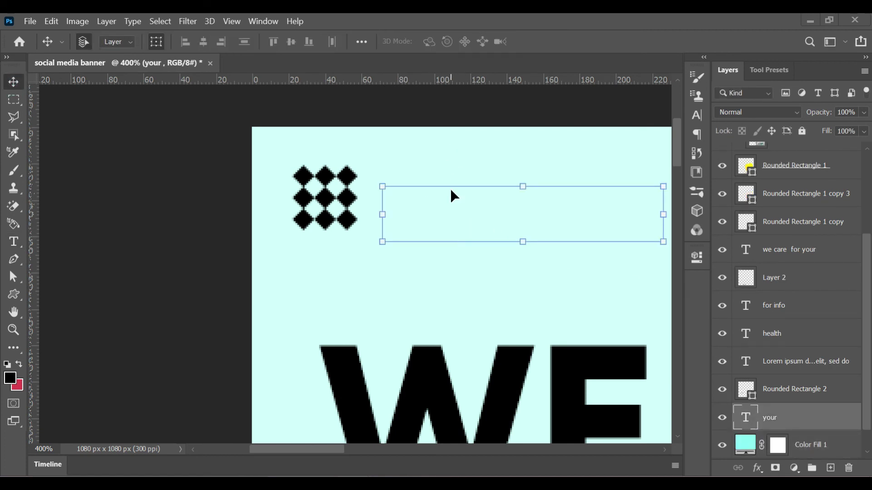
{"action": "key", "text": "t"}
{"action": "scroll", "coordinate": [755, 406], "scroll_direction": "down", "scroll_amount": 1}
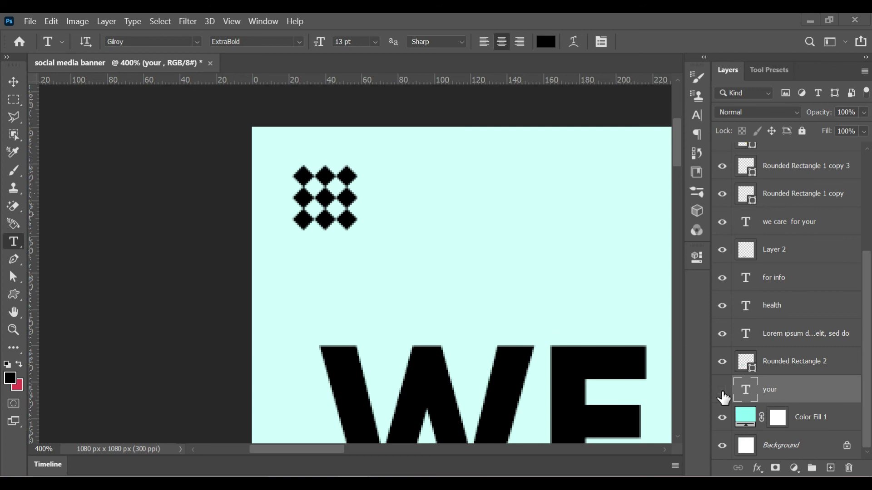
{"action": "right_click", "coordinate": [770, 394]}
{"action": "left_click", "coordinate": [634, 94]}
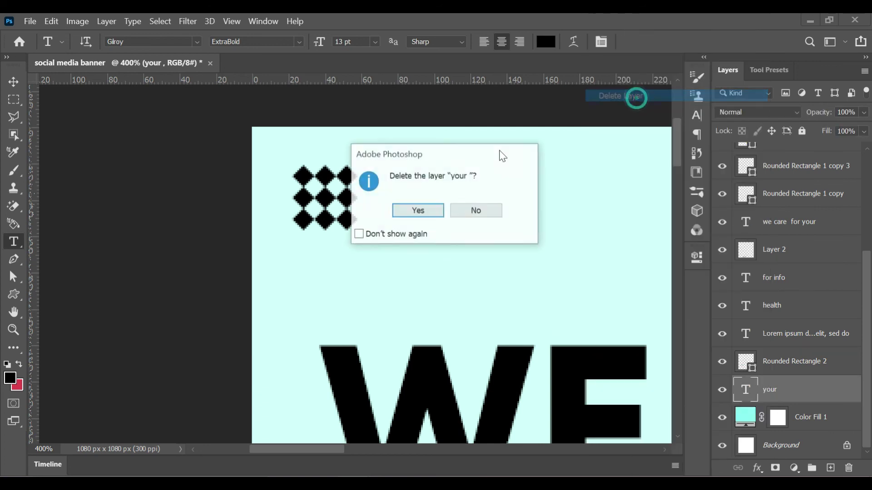
{"action": "left_click", "coordinate": [415, 209]}
{"action": "key", "text": "ctrl+0"}
{"action": "key", "text": "v"}
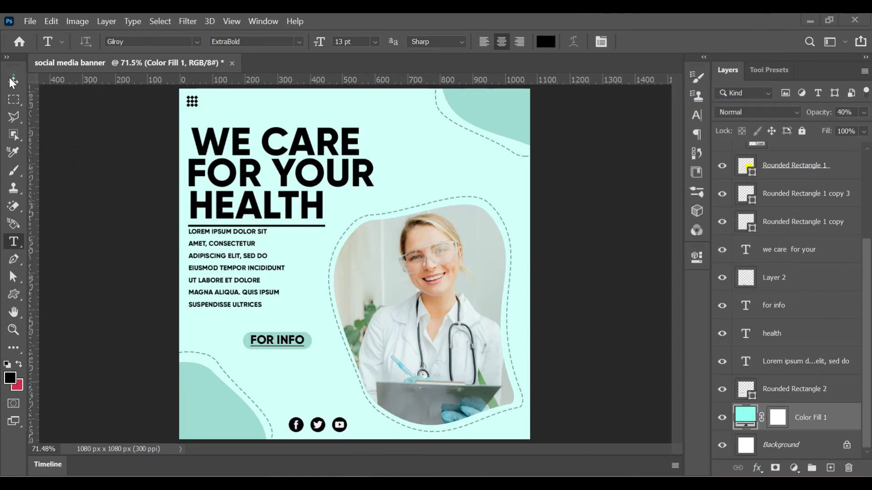
Duplicate the HEALTH headline text and move the copy to the banner top.
{"action": "left_click", "coordinate": [236, 206]}
{"action": "key", "text": "ctrl+j"}
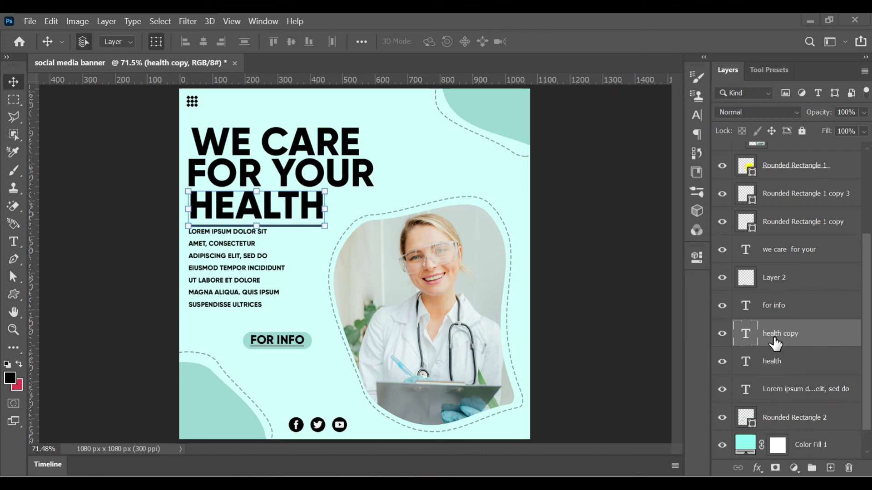
{"action": "left_click_drag", "start_coordinate": [289, 214], "coordinate": [295, 120]}
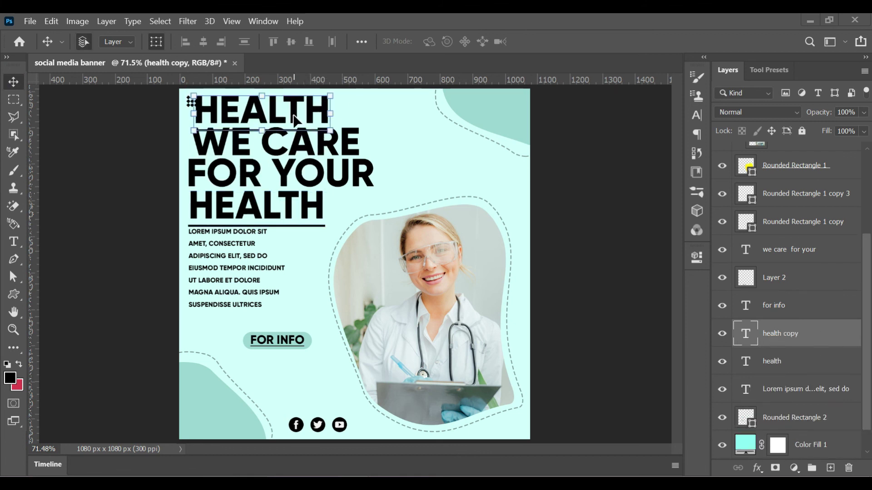
{"action": "scroll", "coordinate": [296, 119], "scroll_direction": "up", "scroll_amount": 2}
{"action": "scroll", "coordinate": [296, 136], "scroll_direction": "up", "scroll_amount": 2}
{"action": "scroll", "coordinate": [294, 205], "scroll_direction": "up", "scroll_amount": 2}
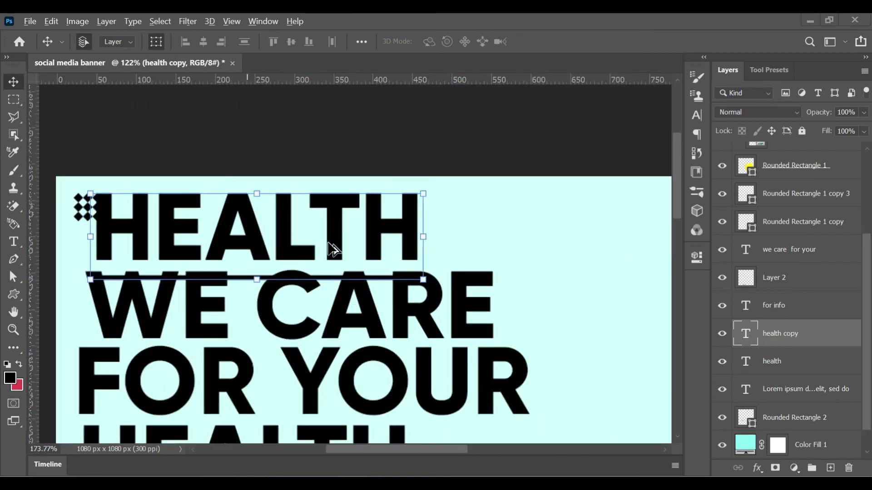
{"action": "scroll", "coordinate": [293, 269], "scroll_direction": "up", "scroll_amount": 2}
{"action": "scroll", "coordinate": [359, 268], "scroll_direction": "up", "scroll_amount": 2}
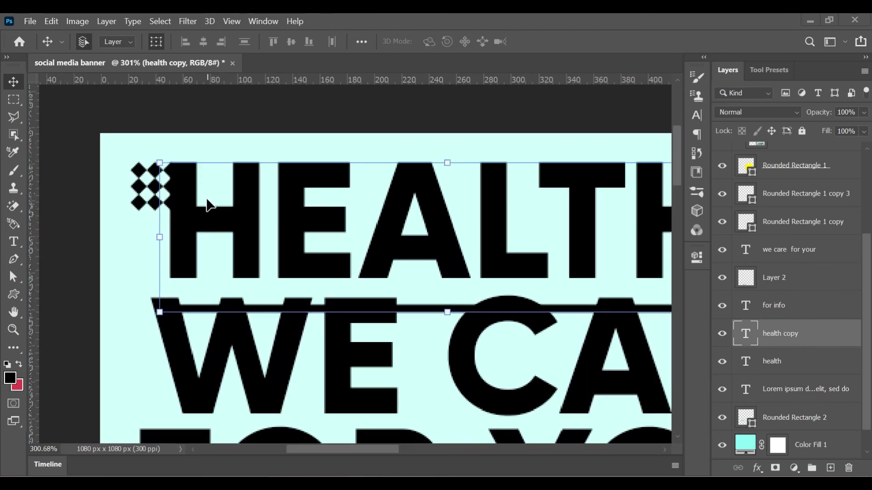
Retype the copied text as YOUR LOGO.
{"action": "key", "text": "t"}
{"action": "left_click", "coordinate": [249, 226]}
{"action": "key", "text": "ctrl+a"}
{"action": "type", "text": "YO"}
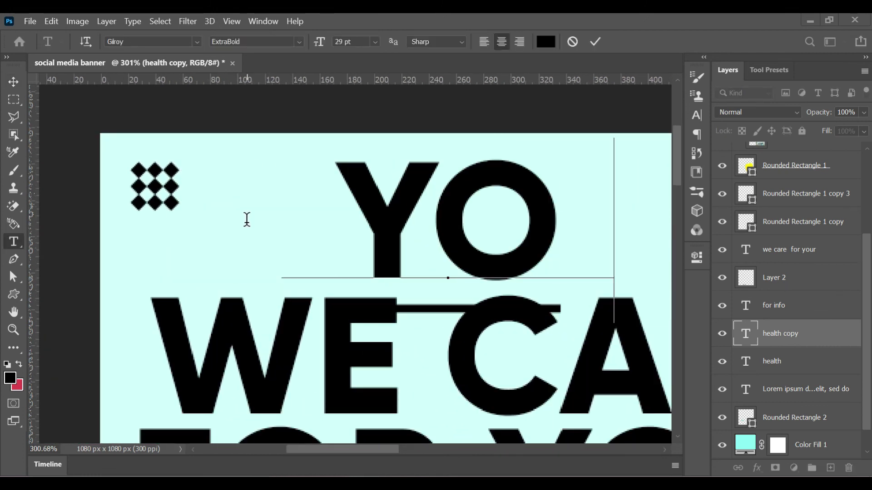
{"action": "type", "text": "UR LOOK"}
{"action": "key", "text": "ctrl+Return"}
{"action": "key", "text": "v"}
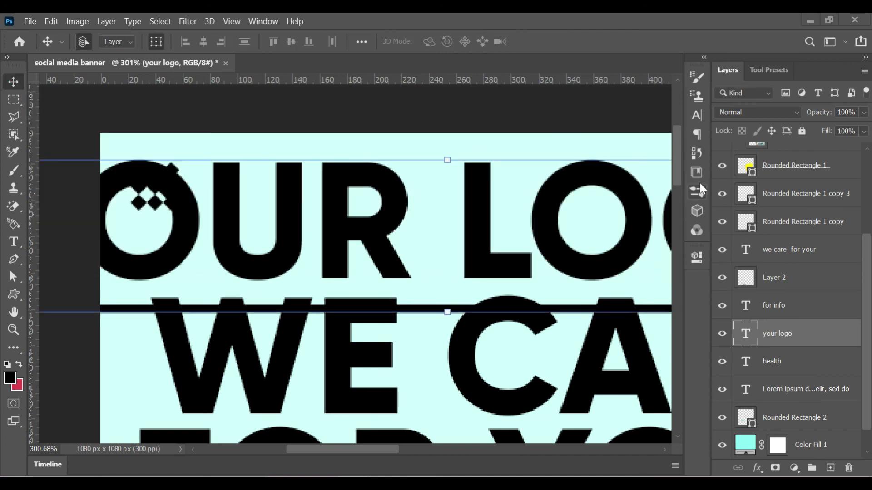
Set YOUR LOGO to 5 pt and place it beside the diamond mark.
{"action": "left_click", "coordinate": [697, 115]}
{"action": "left_click", "coordinate": [573, 113]}
{"action": "type", "text": "5"}
{"action": "key", "text": "Return"}
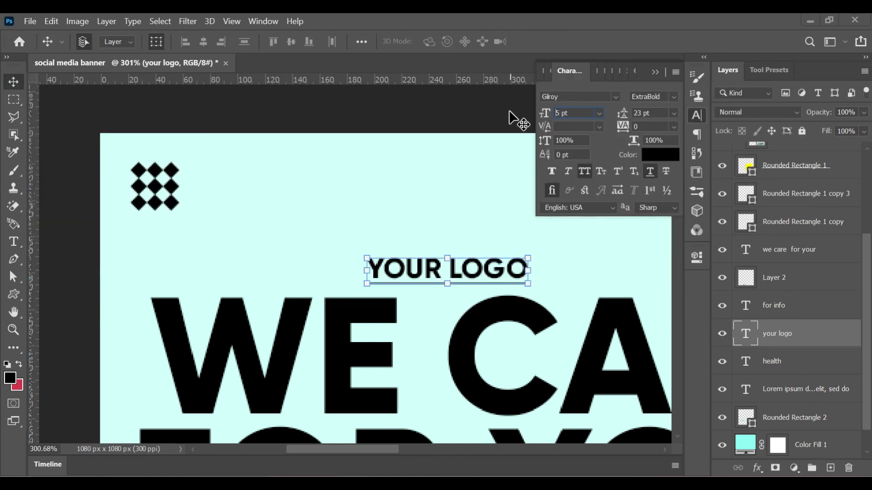
{"action": "left_click_drag", "start_coordinate": [482, 263], "coordinate": [298, 184]}
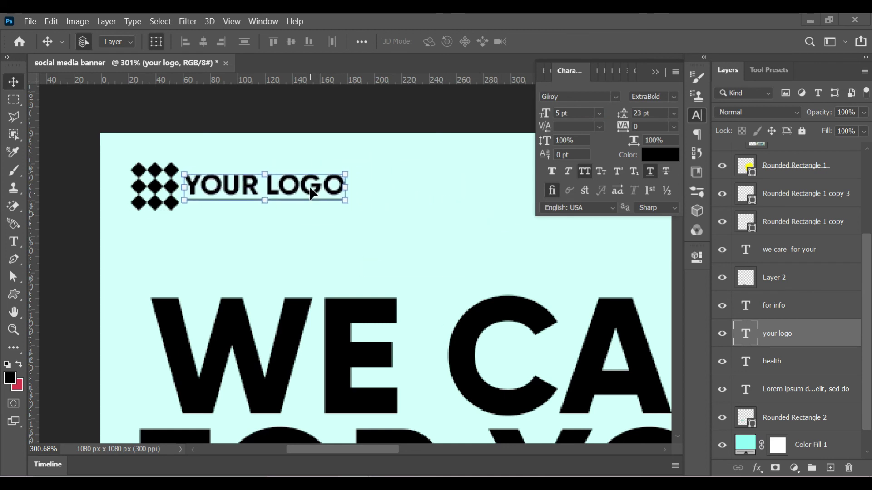
{"action": "left_click", "coordinate": [388, 213]}
{"action": "key", "text": "ctrl+0"}
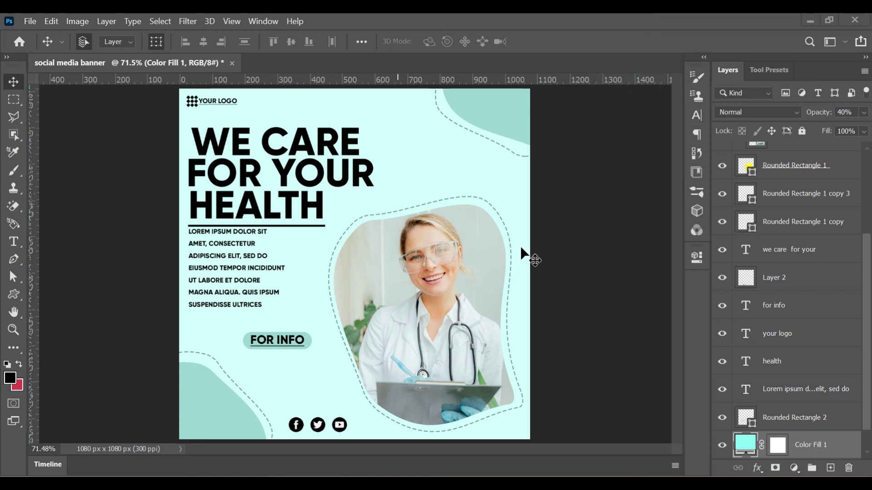